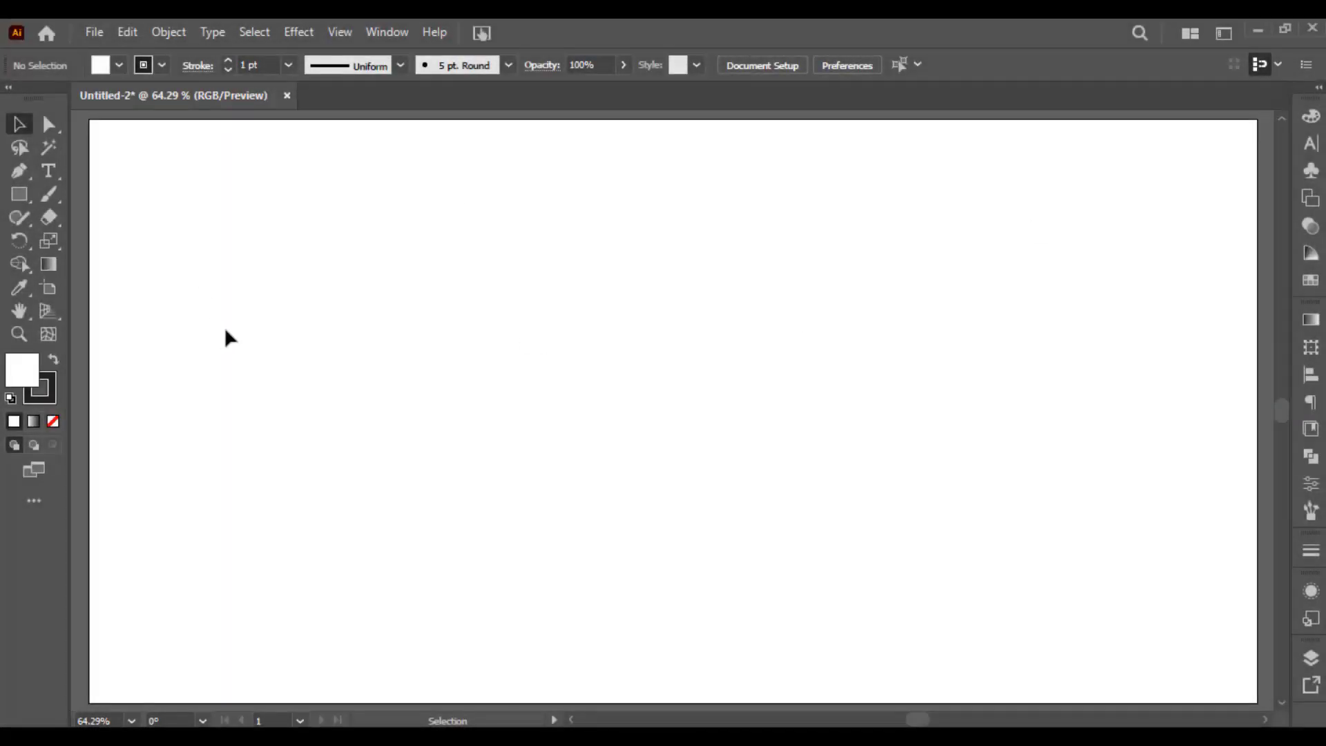
Step: Display the perspective grid on the artboard and hide it again with its plane widget
{"action": "left_click", "coordinate": [47, 316]}
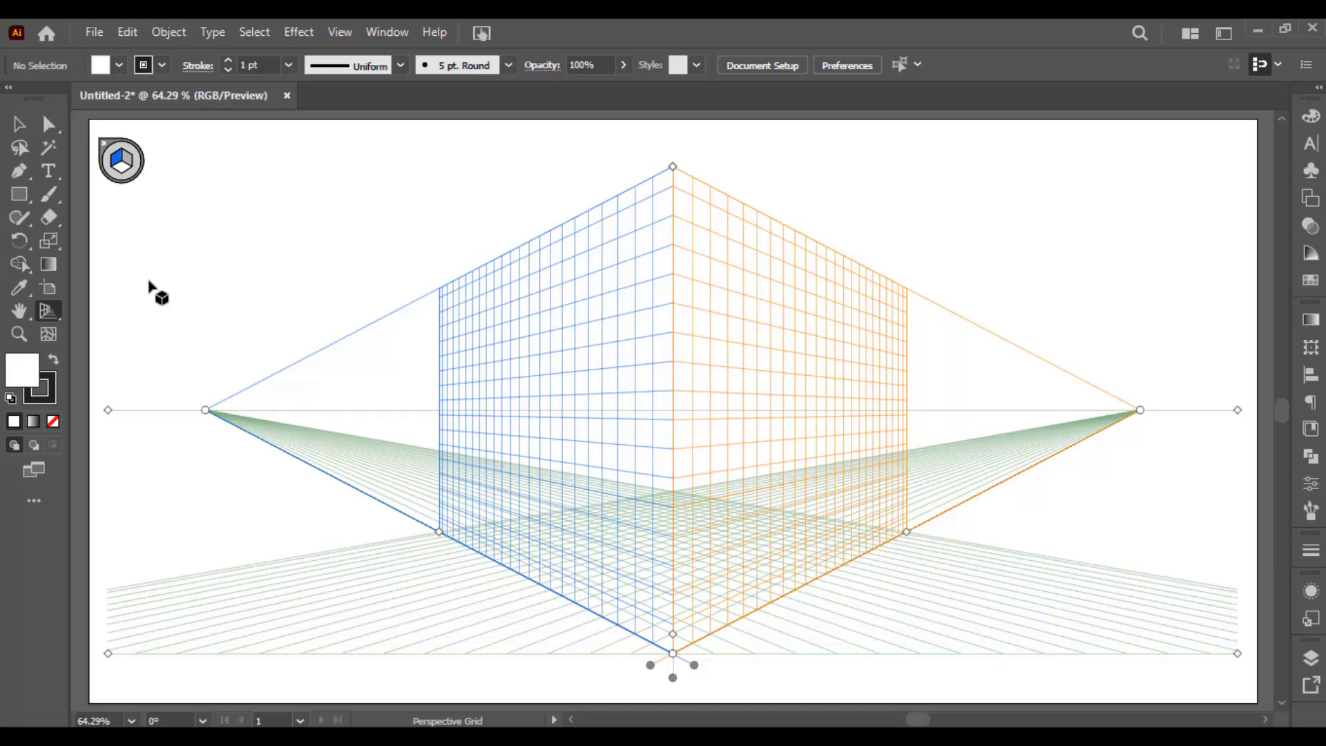
{"action": "left_click_drag", "start_coordinate": [52, 315], "coordinate": [145, 334]}
{"action": "left_click", "coordinate": [104, 146]}
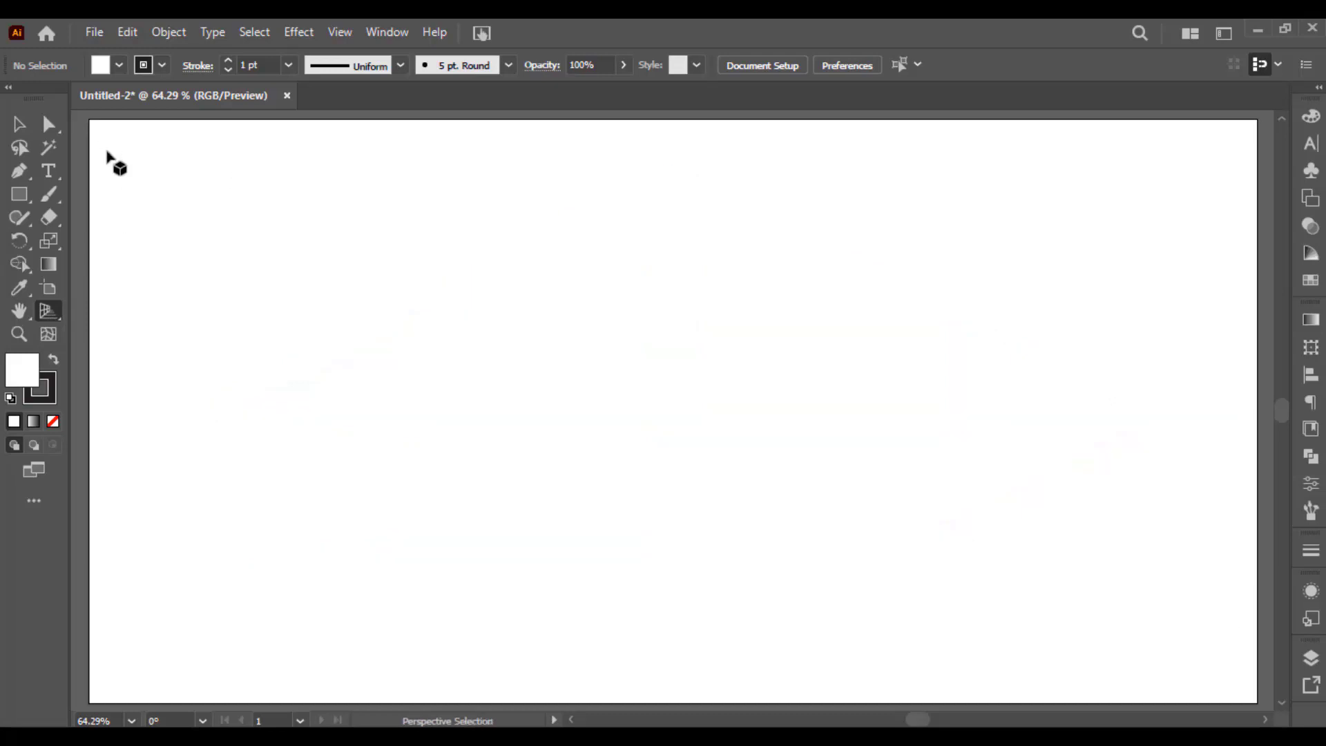
{"action": "left_click", "coordinate": [19, 124]}
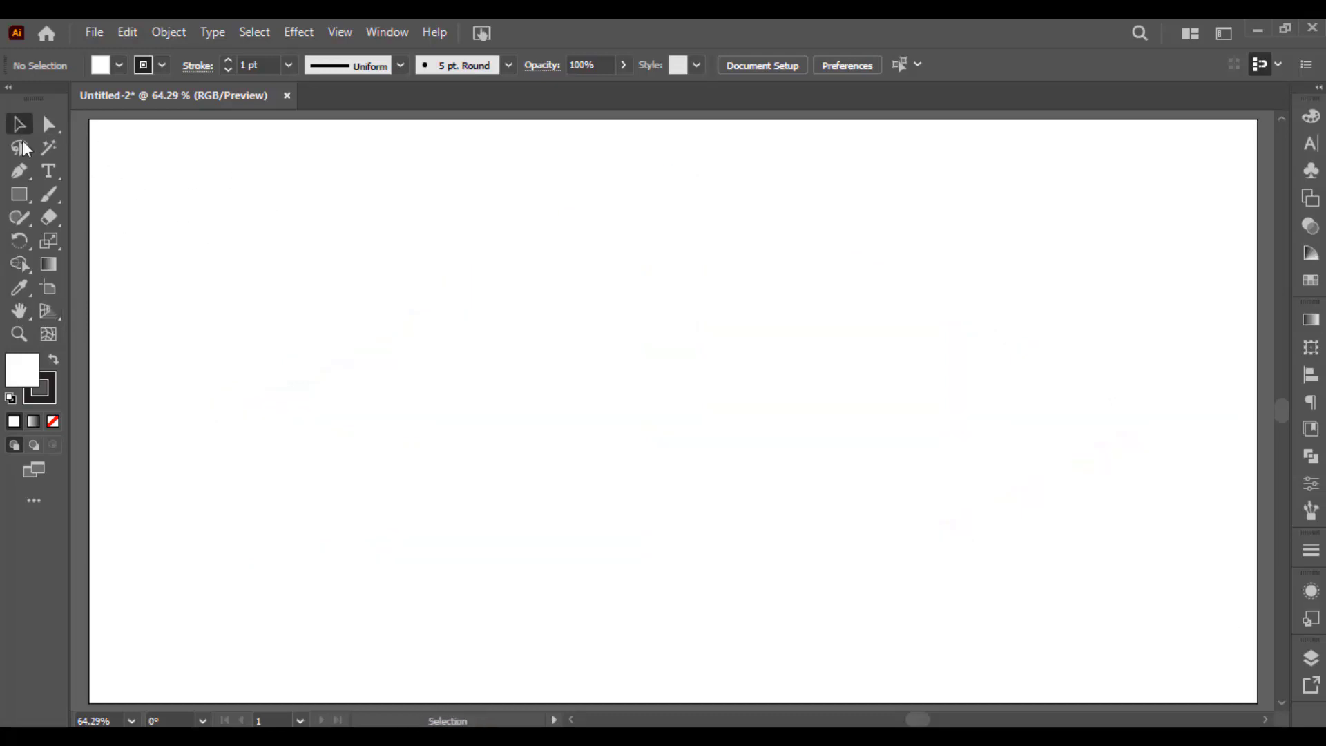
Step: Display the perspective grid again and hide it with the grid visibility command, returning to the Selection tool
{"action": "left_click", "coordinate": [60, 311]}
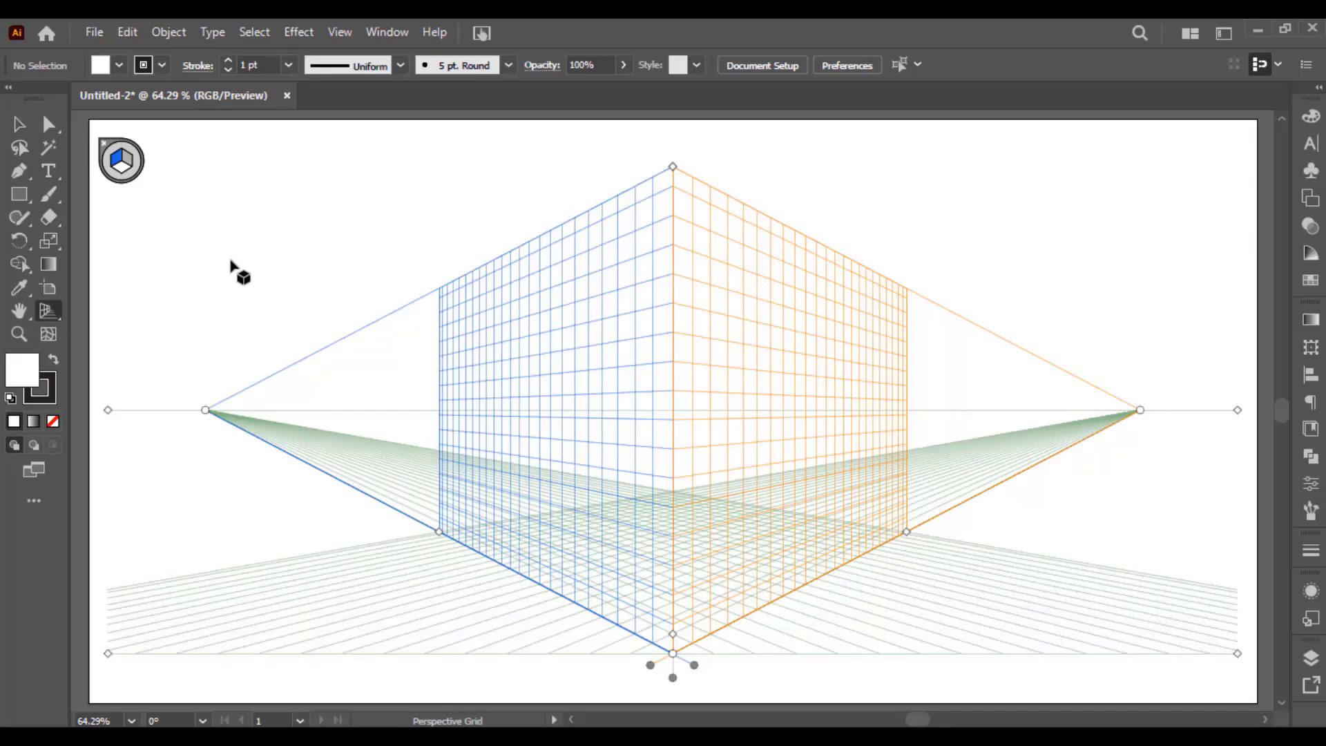
{"action": "key", "text": "shift+v"}
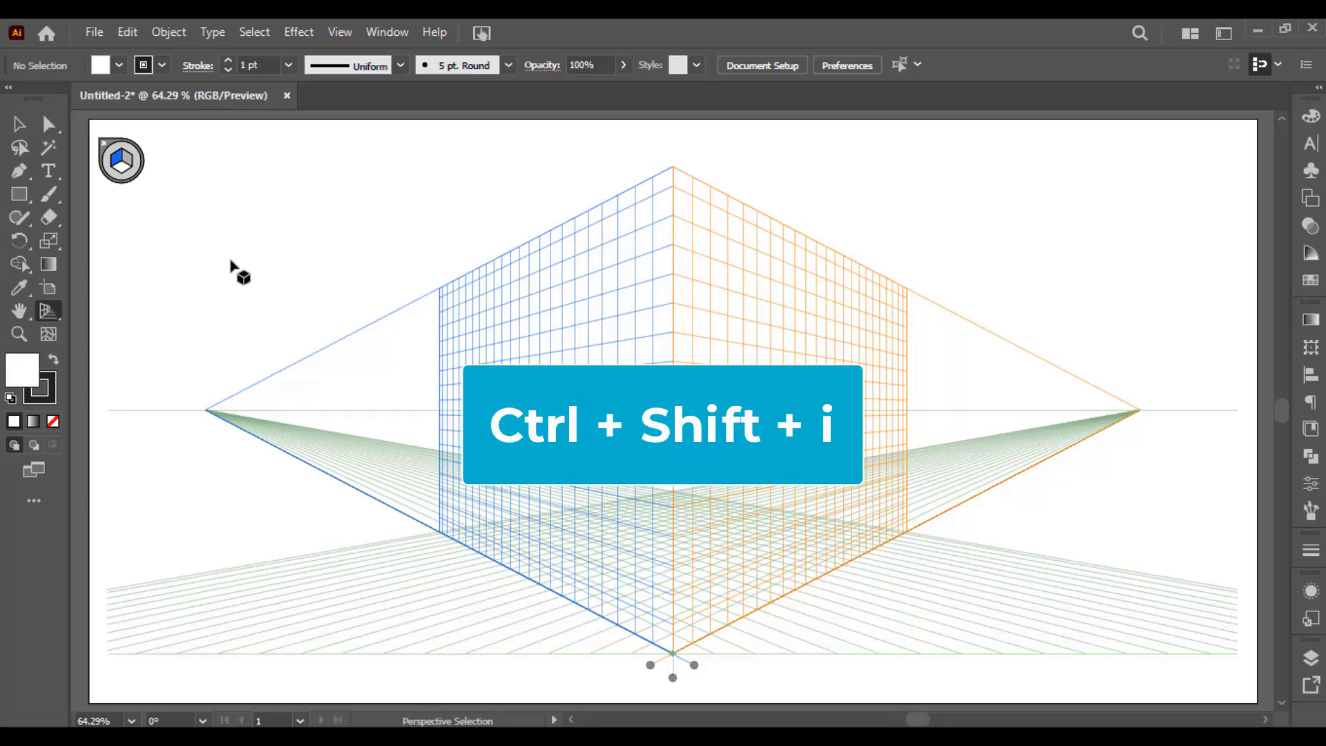
{"action": "key", "text": "ctrl+shift+i"}
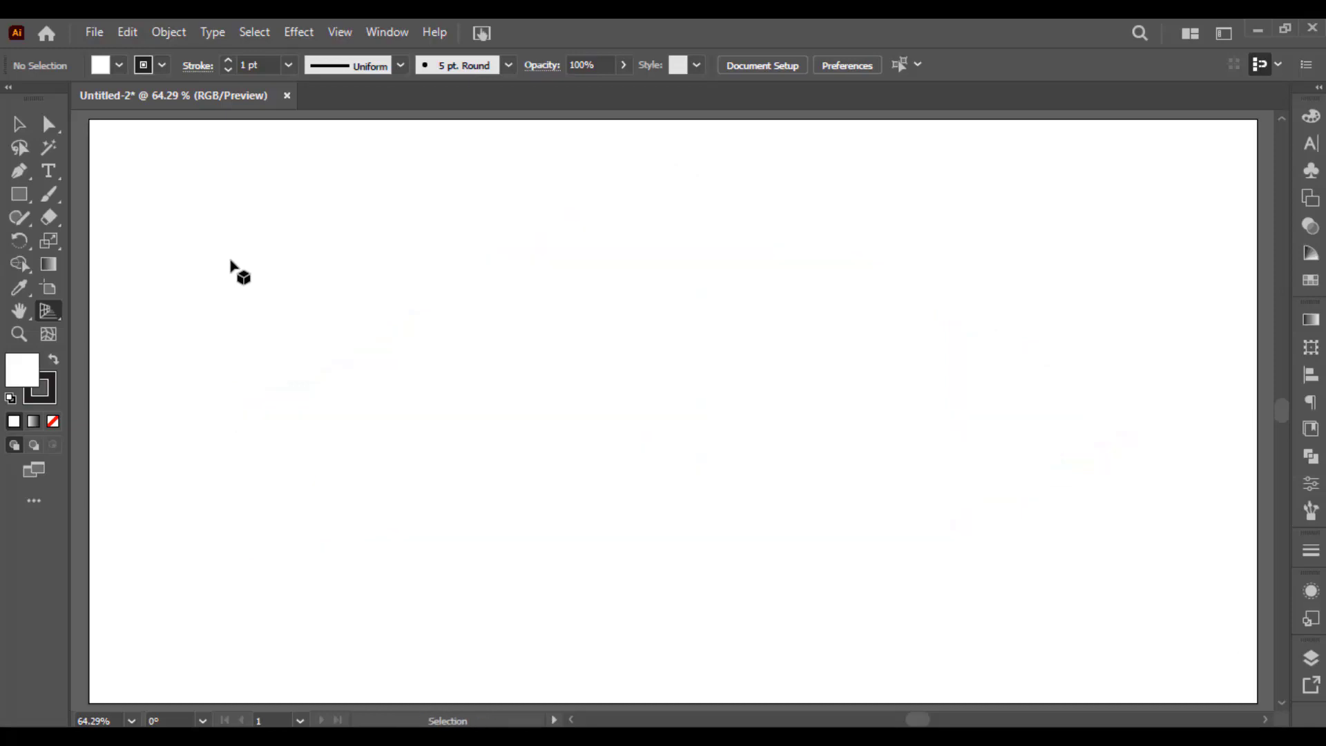
{"action": "key", "text": "v"}
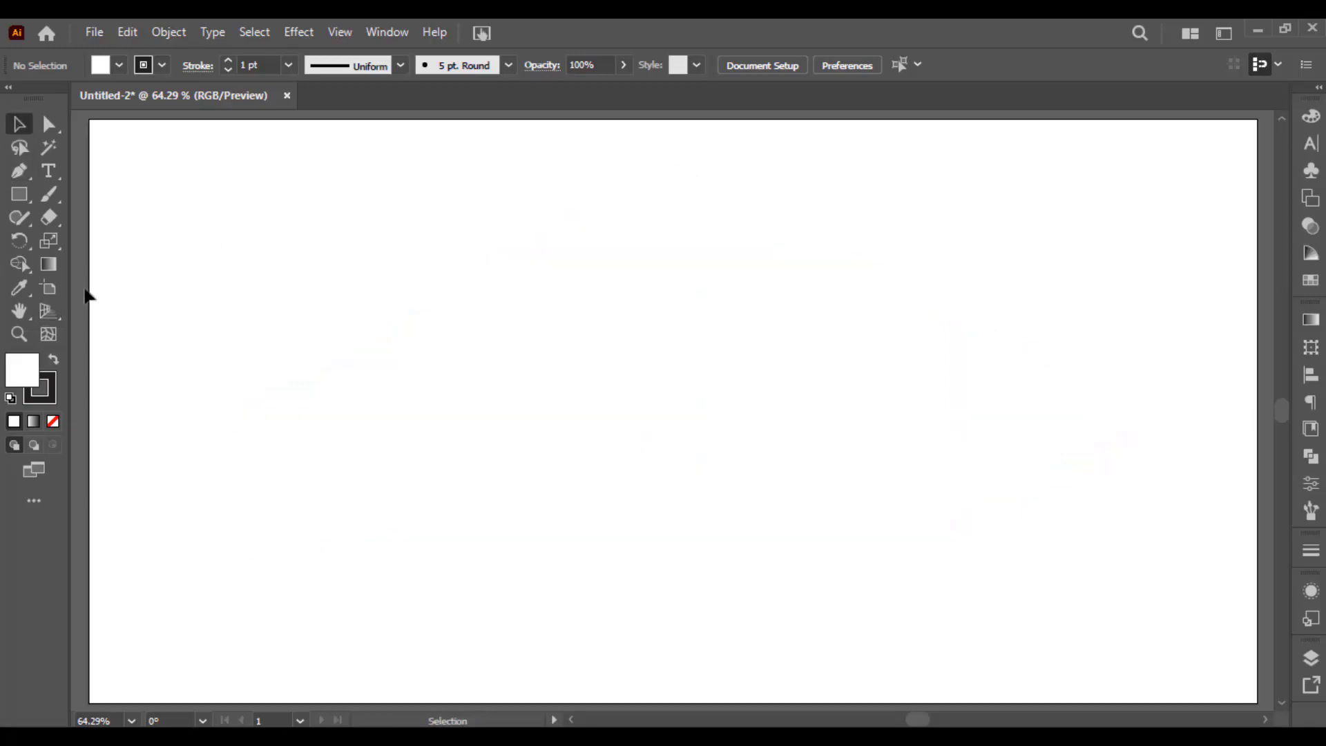
Step: Display the two-point perspective grid and try lowering its height from the top handle
{"action": "left_click", "coordinate": [54, 316]}
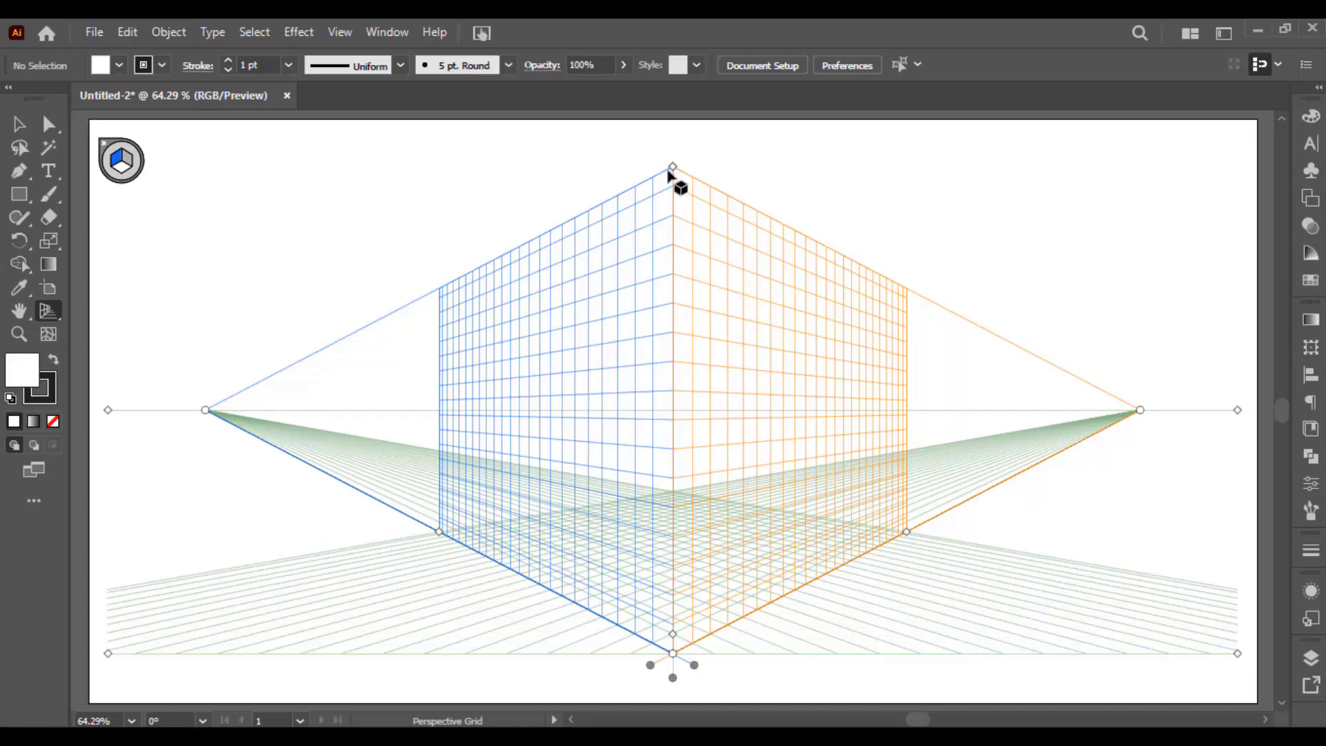
{"action": "left_click_drag", "start_coordinate": [672, 168], "coordinate": [669, 241]}
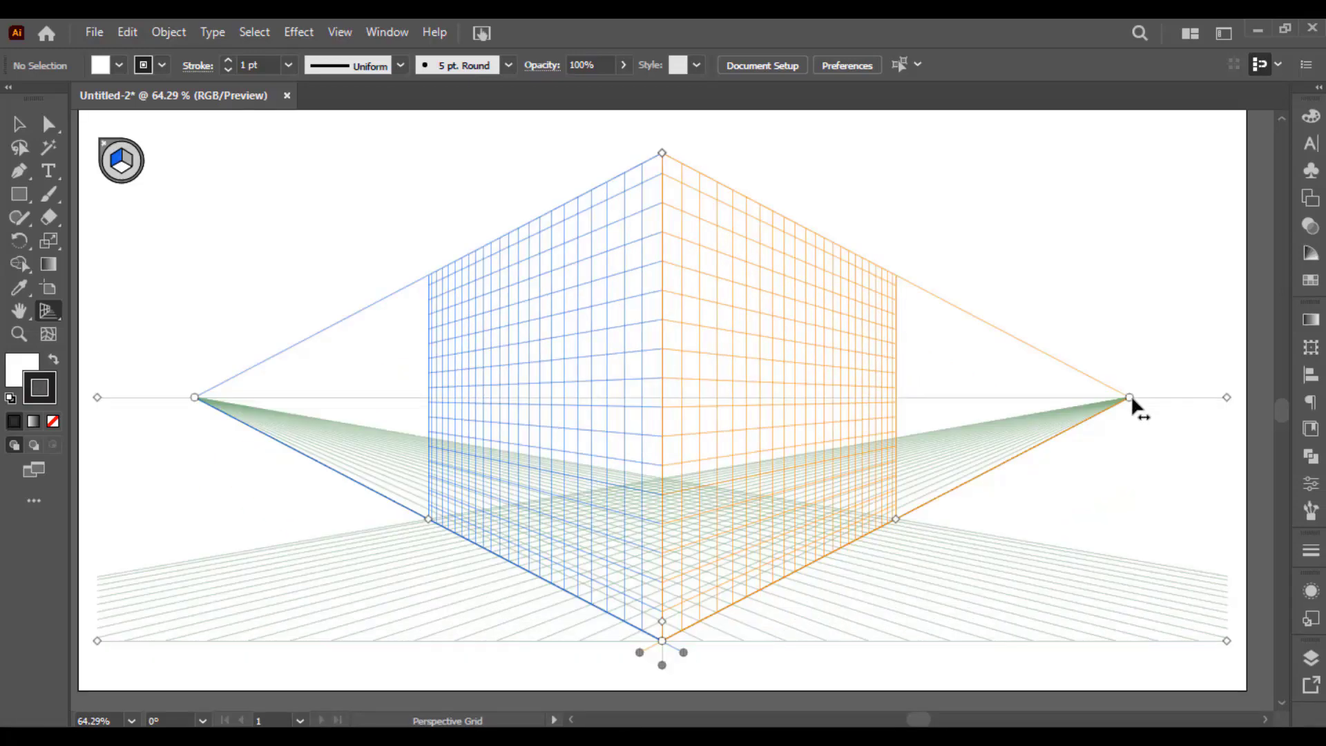
Step: Try moving both vanishing points of the grid inward, and undo both moves
{"action": "left_click_drag", "start_coordinate": [1131, 399], "coordinate": [968, 404]}
{"action": "left_click_drag", "start_coordinate": [195, 397], "coordinate": [355, 406]}
{"action": "key", "text": "ctrl+z"}
{"action": "key", "text": "ctrl+z"}
Step: Try adjusting the grid's cell size and ground level with their handles, and undo these changes
{"action": "scroll", "coordinate": [622, 608], "scroll_direction": "down", "scroll_amount": 1}
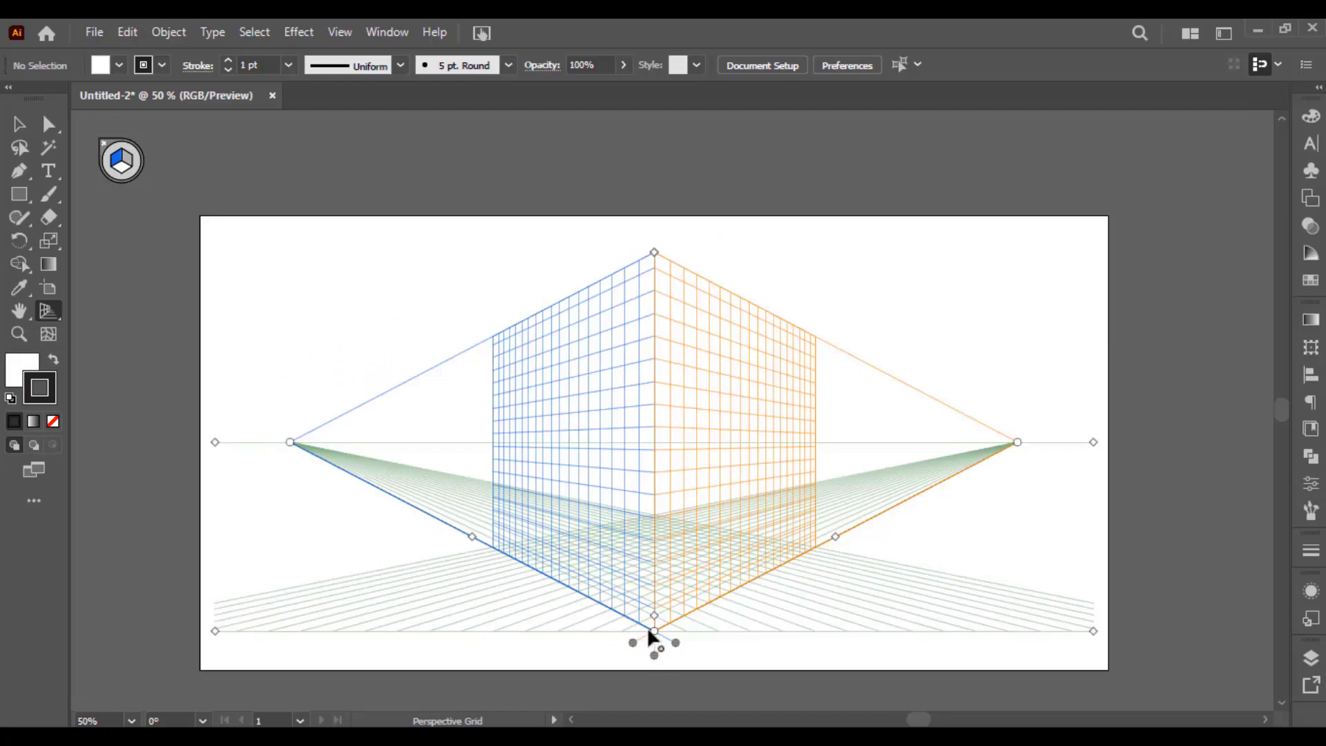
{"action": "mouse_move", "coordinate": [654, 618]}
{"action": "left_mouse_down"}
{"action": "mouse_move", "coordinate": [649, 543]}
{"action": "mouse_move", "coordinate": [647, 609]}
{"action": "left_mouse_up"}
{"action": "key", "text": "shift+p"}
{"action": "left_click_drag", "start_coordinate": [215, 631], "coordinate": [343, 648]}
{"action": "key", "text": "ctrl+z"}
{"action": "key", "text": "ctrl+z"}
{"action": "key", "text": "ctrl+z"}
Step: Try shifting the grid's horizon line and right vanishing point, and undo the changes
{"action": "left_click_drag", "start_coordinate": [212, 444], "coordinate": [187, 450]}
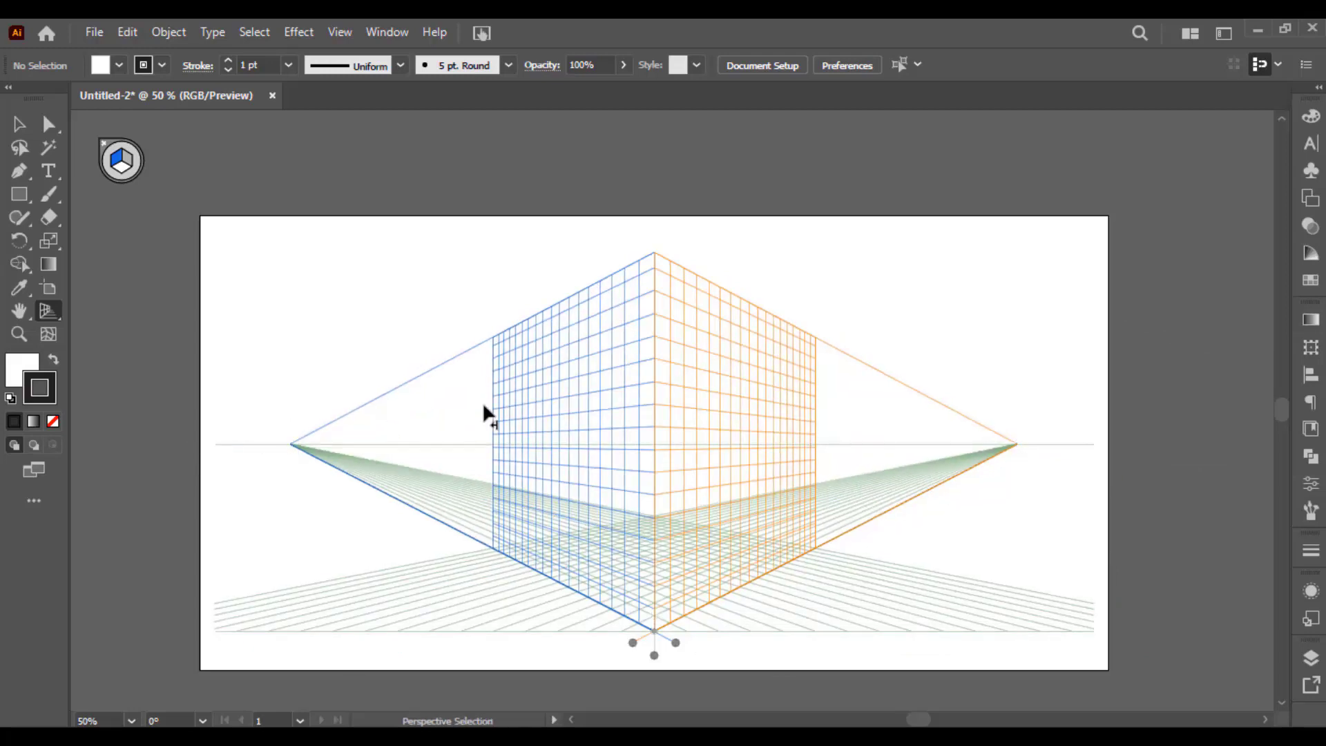
{"action": "left_click_drag", "start_coordinate": [1015, 444], "coordinate": [1032, 438]}
{"action": "key", "text": "shift+v"}
{"action": "key", "text": "shift+p"}
{"action": "key", "text": "ctrl+z"}
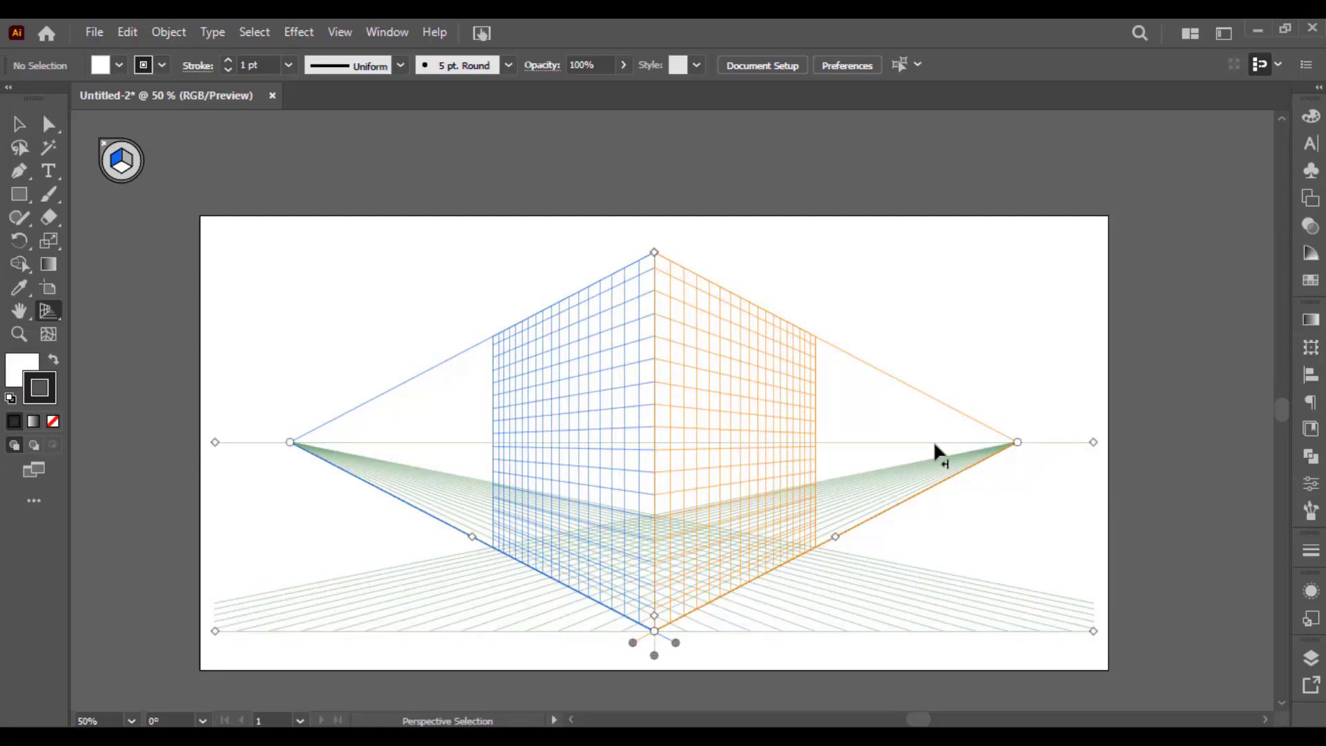
Step: Lower the perspective grid's height slightly from its top handle
{"action": "mouse_move", "coordinate": [654, 253]}
{"action": "left_mouse_down"}
{"action": "mouse_move", "coordinate": [654, 237]}
{"action": "mouse_move", "coordinate": [654, 267]}
{"action": "left_mouse_up"}
{"action": "key", "text": "ctrl+plus"}
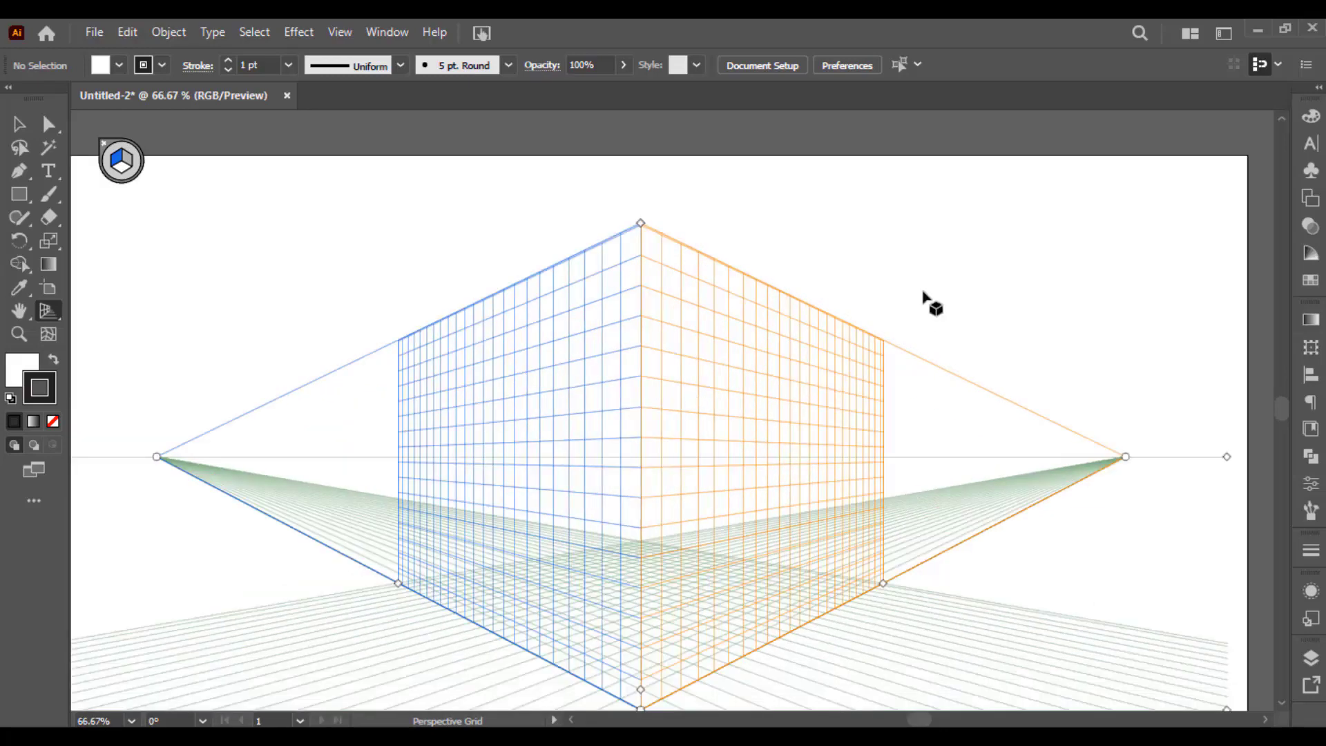
{"action": "left_click_drag", "start_coordinate": [927, 299], "coordinate": [923, 230]}
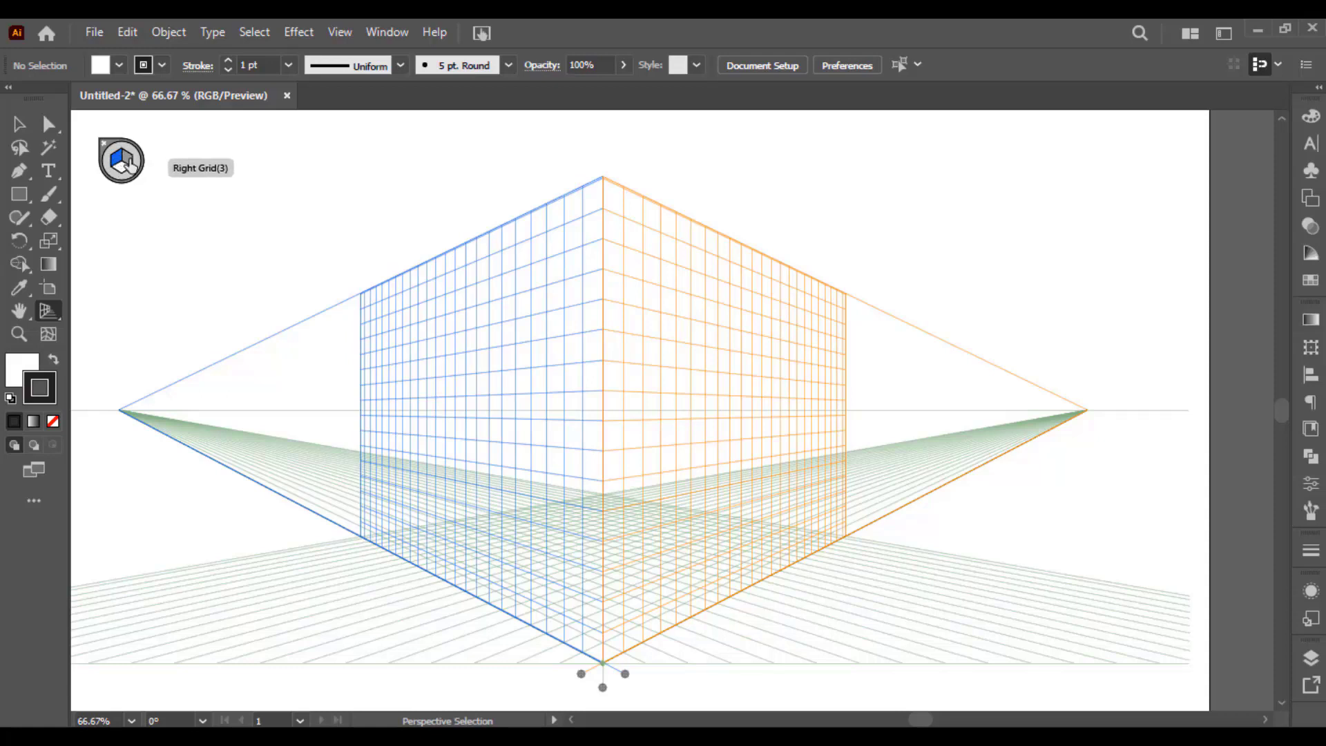
Step: Switch the active plane to the right grid, the horizontal grid, and back to the left grid
{"action": "left_click", "coordinate": [127, 163]}
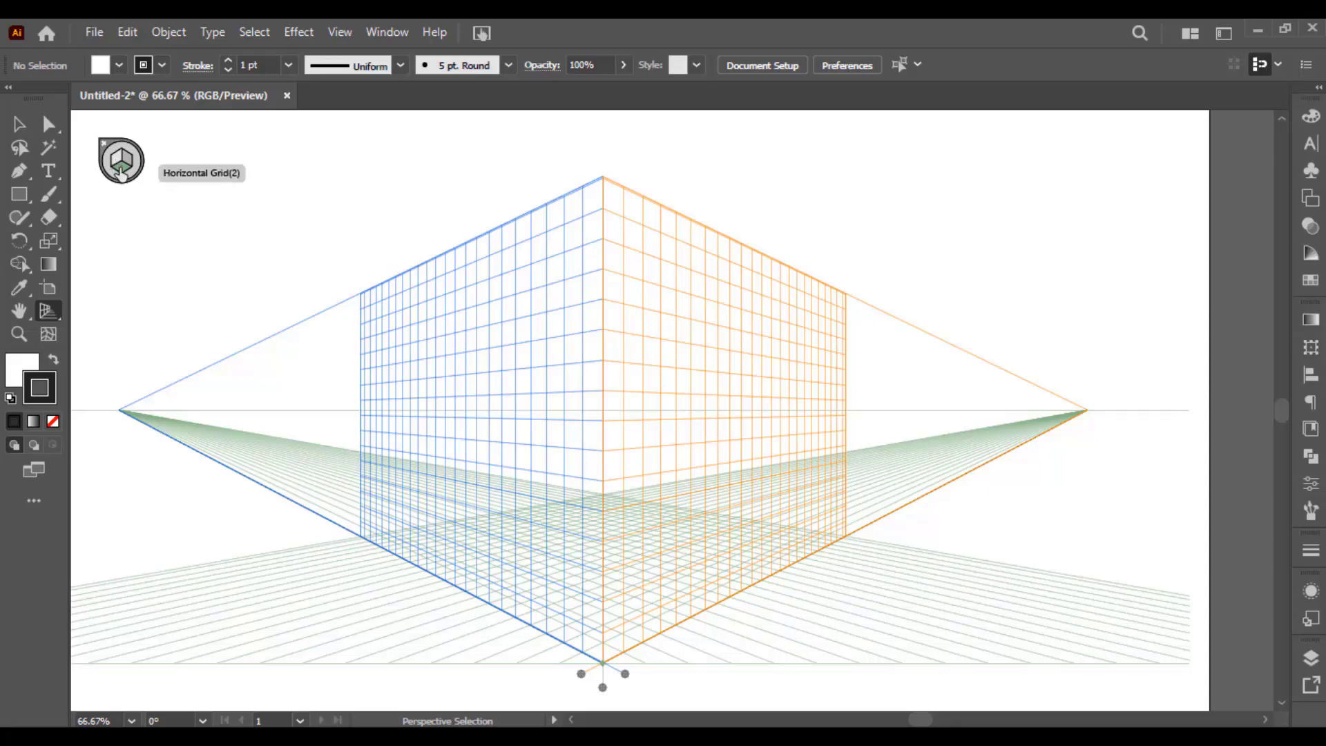
{"action": "left_click", "coordinate": [123, 175]}
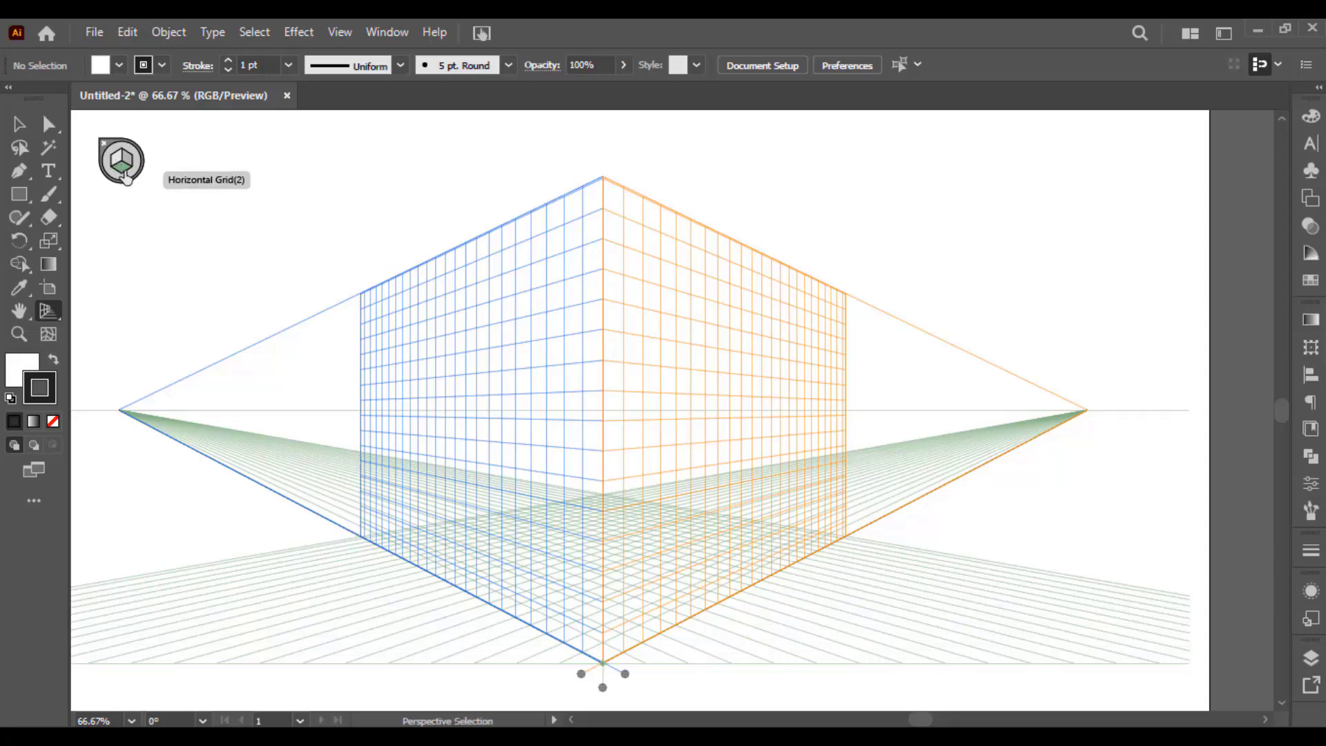
{"action": "key", "text": "shift+p"}
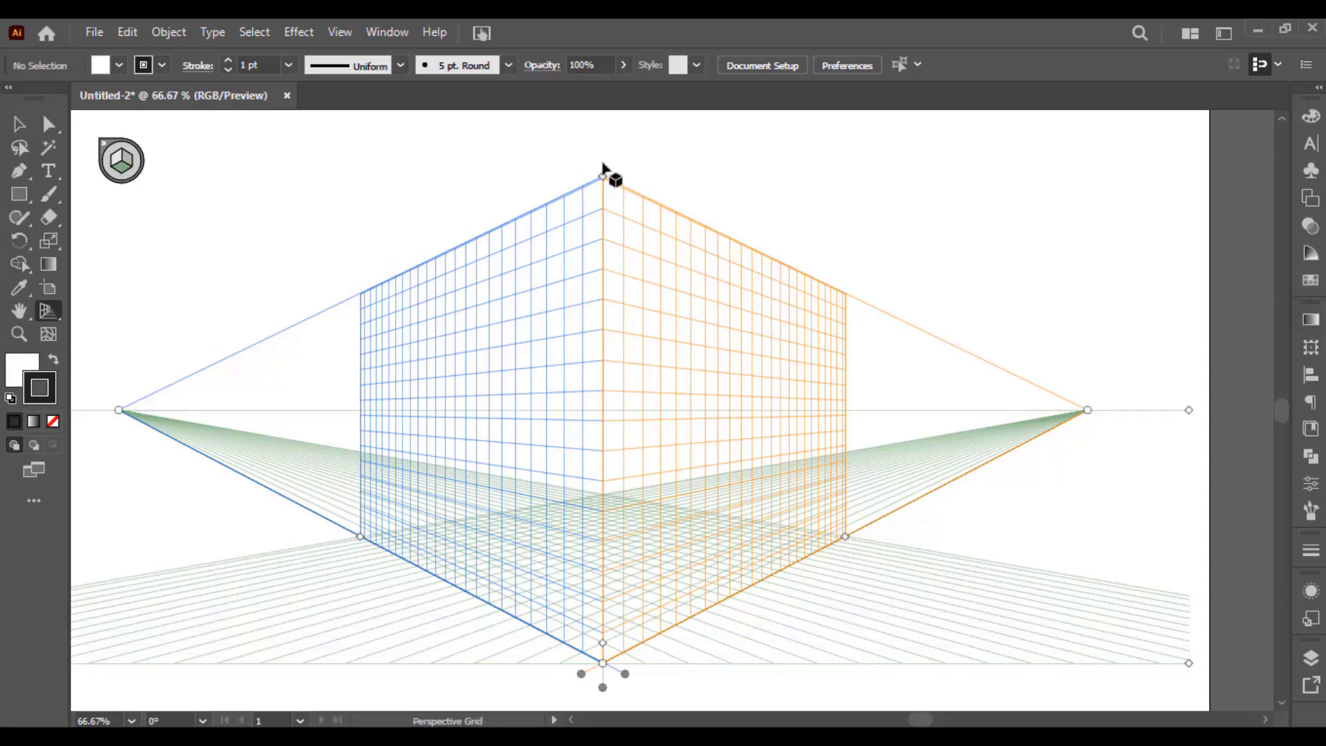
{"action": "left_click", "coordinate": [115, 162]}
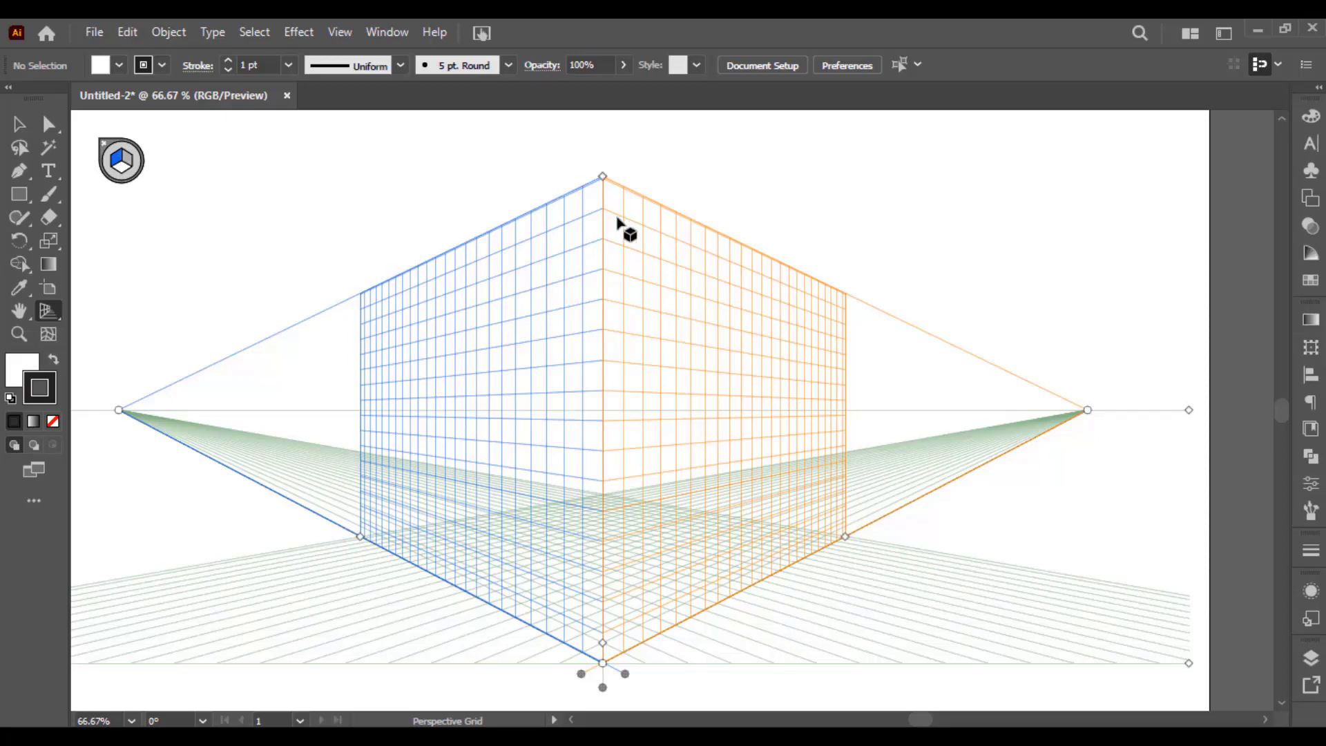
Step: Fine-tune the grid's height so its top edge aligns with the uppermost full row of cells
{"action": "scroll", "coordinate": [611, 221], "scroll_direction": "up", "scroll_amount": 2}
{"action": "scroll", "coordinate": [609, 137], "scroll_direction": "up", "scroll_amount": 1}
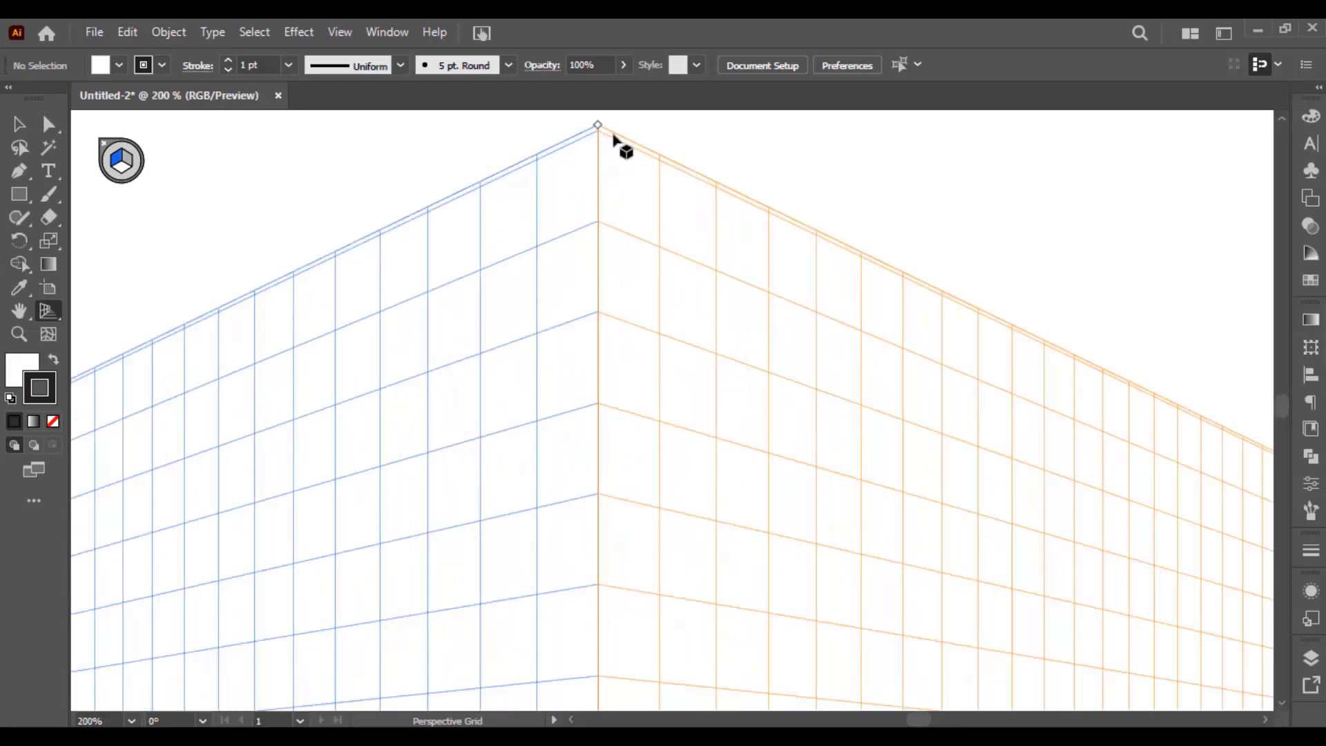
{"action": "left_click_drag", "start_coordinate": [598, 126], "coordinate": [599, 132]}
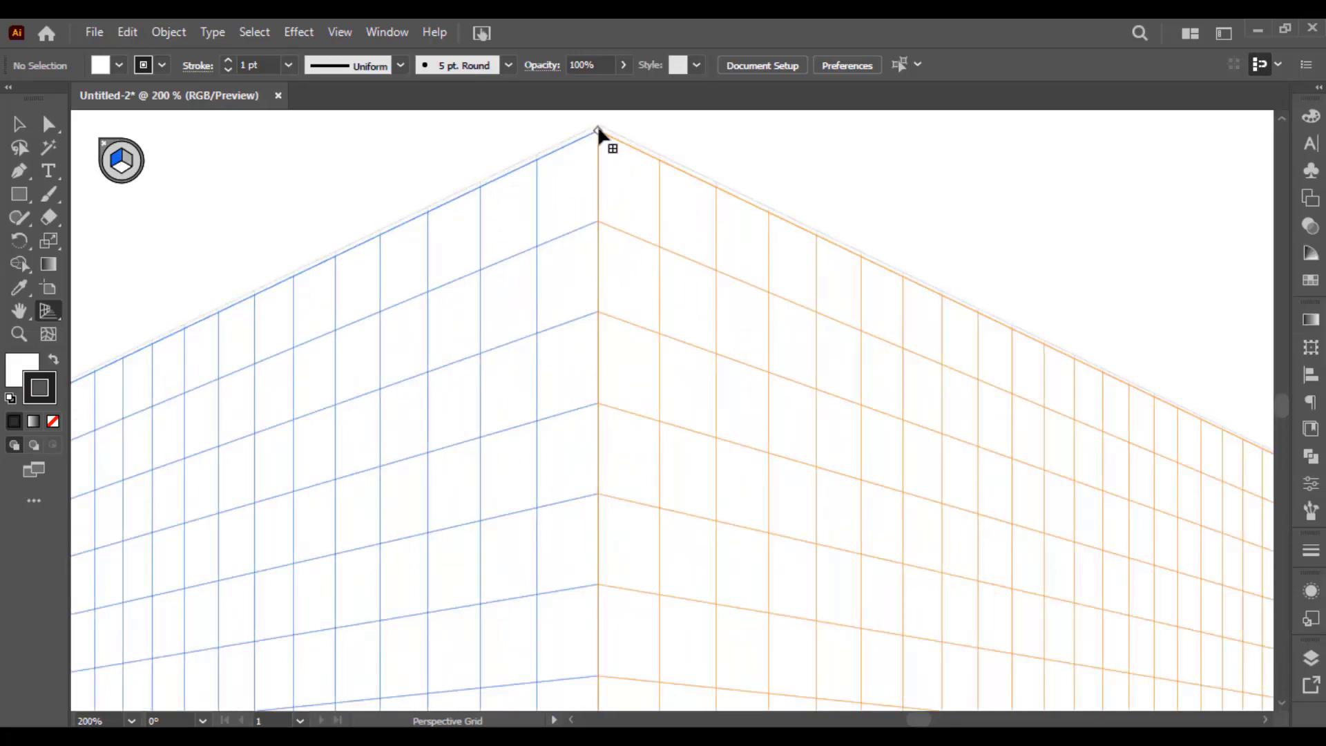
{"action": "scroll", "coordinate": [603, 259], "scroll_direction": "down", "scroll_amount": 3}
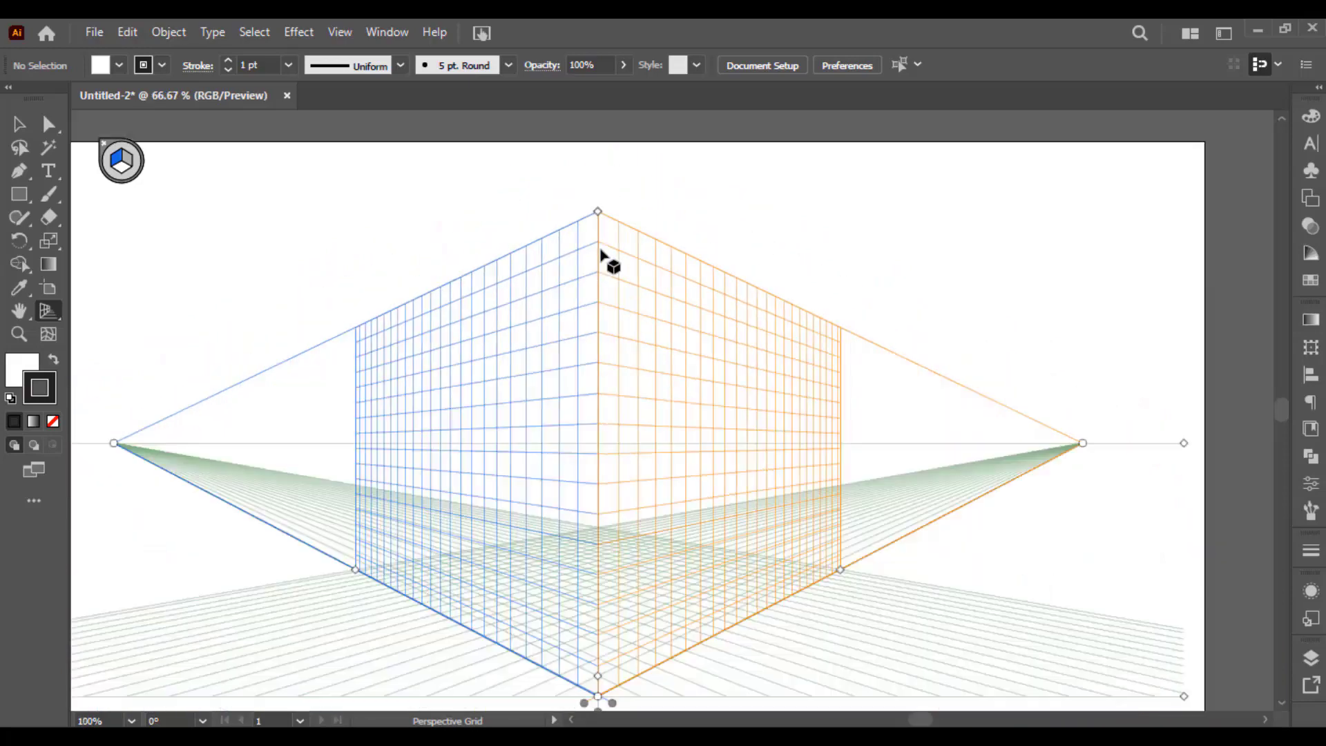
{"action": "scroll", "coordinate": [530, 333], "scroll_direction": "up", "scroll_amount": 1}
{"action": "scroll", "coordinate": [527, 330], "scroll_direction": "down", "scroll_amount": 1}
{"action": "left_click_drag", "start_coordinate": [523, 328], "coordinate": [511, 324]}
Step: Draw a rectangle covering the whole left plane of the perspective grid
{"action": "left_click", "coordinate": [20, 195]}
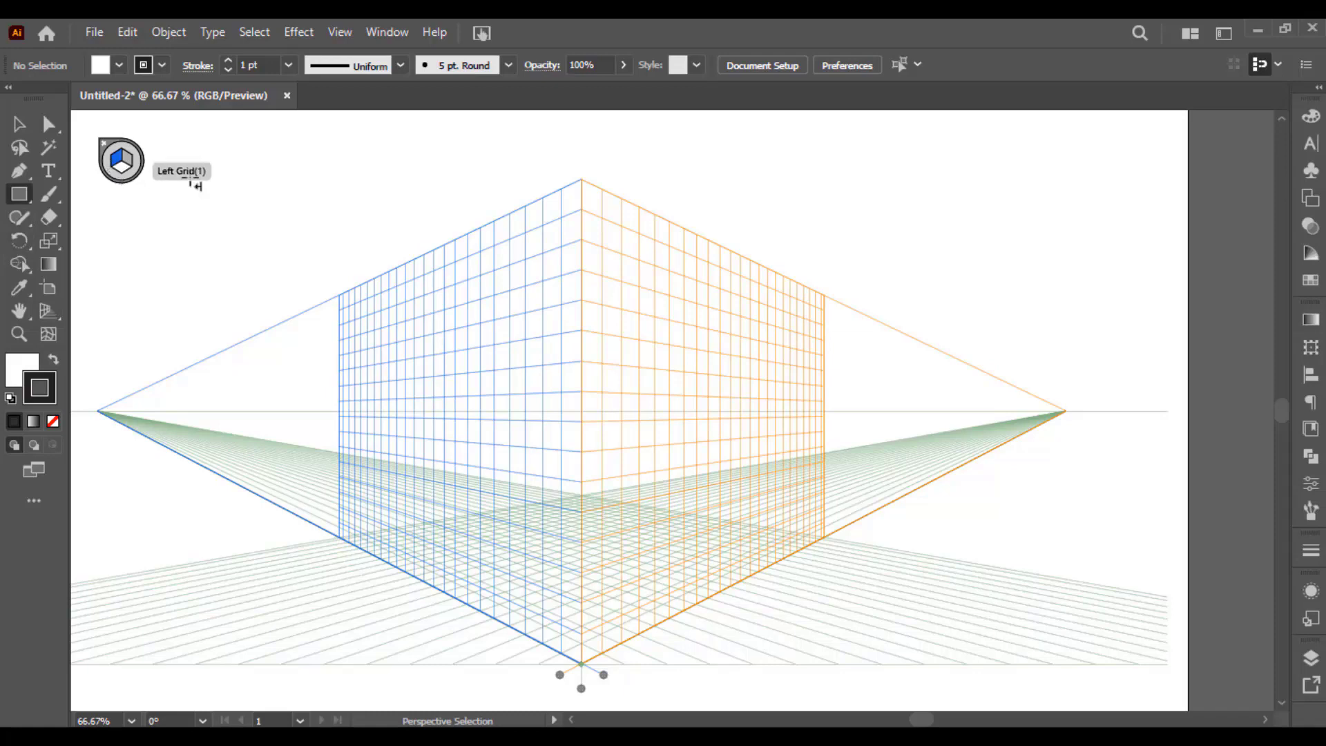
{"action": "key", "text": "m"}
{"action": "left_click_drag", "start_coordinate": [582, 181], "coordinate": [343, 542]}
{"action": "key", "text": "ctrl+equal"}
{"action": "key", "text": "ctrl+equal"}
{"action": "scroll", "coordinate": [442, 319], "scroll_direction": "down", "scroll_amount": 2}
{"action": "left_click_drag", "start_coordinate": [552, 326], "coordinate": [438, 290]}
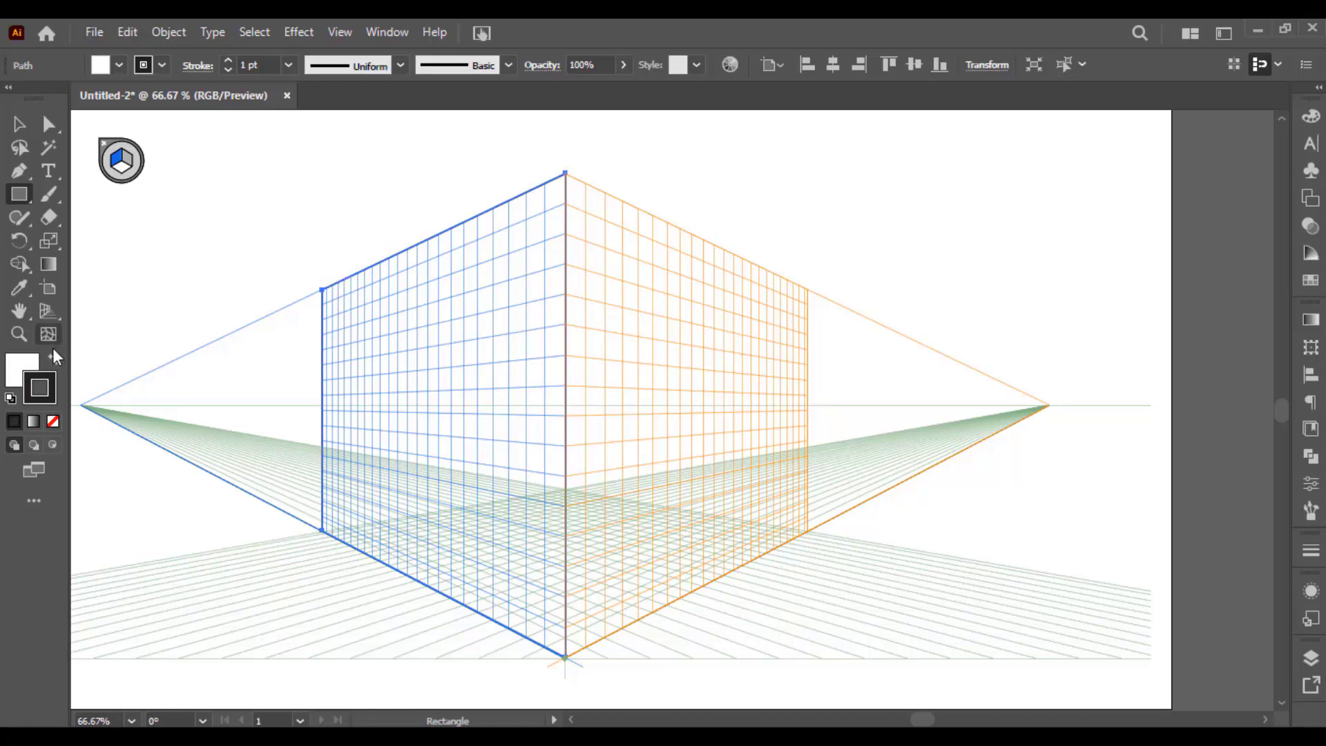
Step: Remove the left face's stroke and fill it with the purple swatch #662D91
{"action": "left_click", "coordinate": [52, 420]}
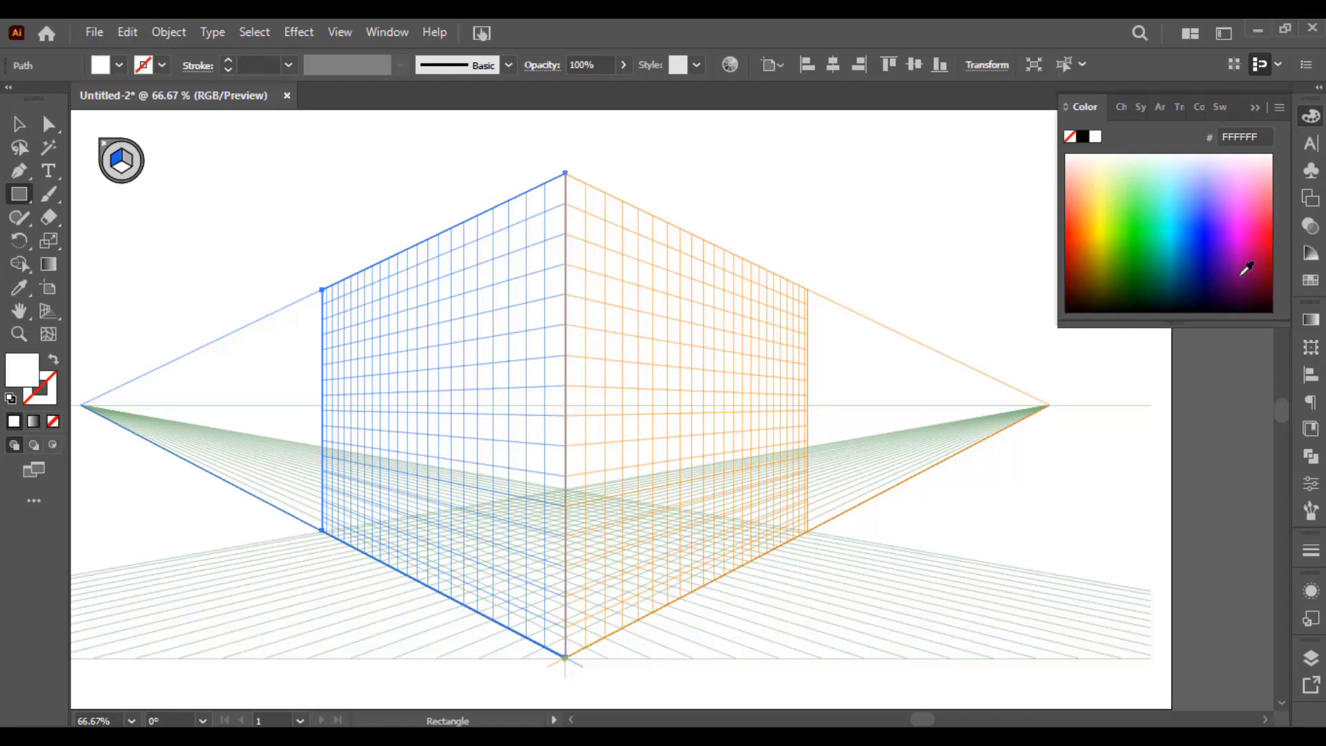
{"action": "left_click", "coordinate": [1220, 106]}
{"action": "left_click", "coordinate": [1229, 210]}
{"action": "left_click", "coordinate": [1211, 210]}
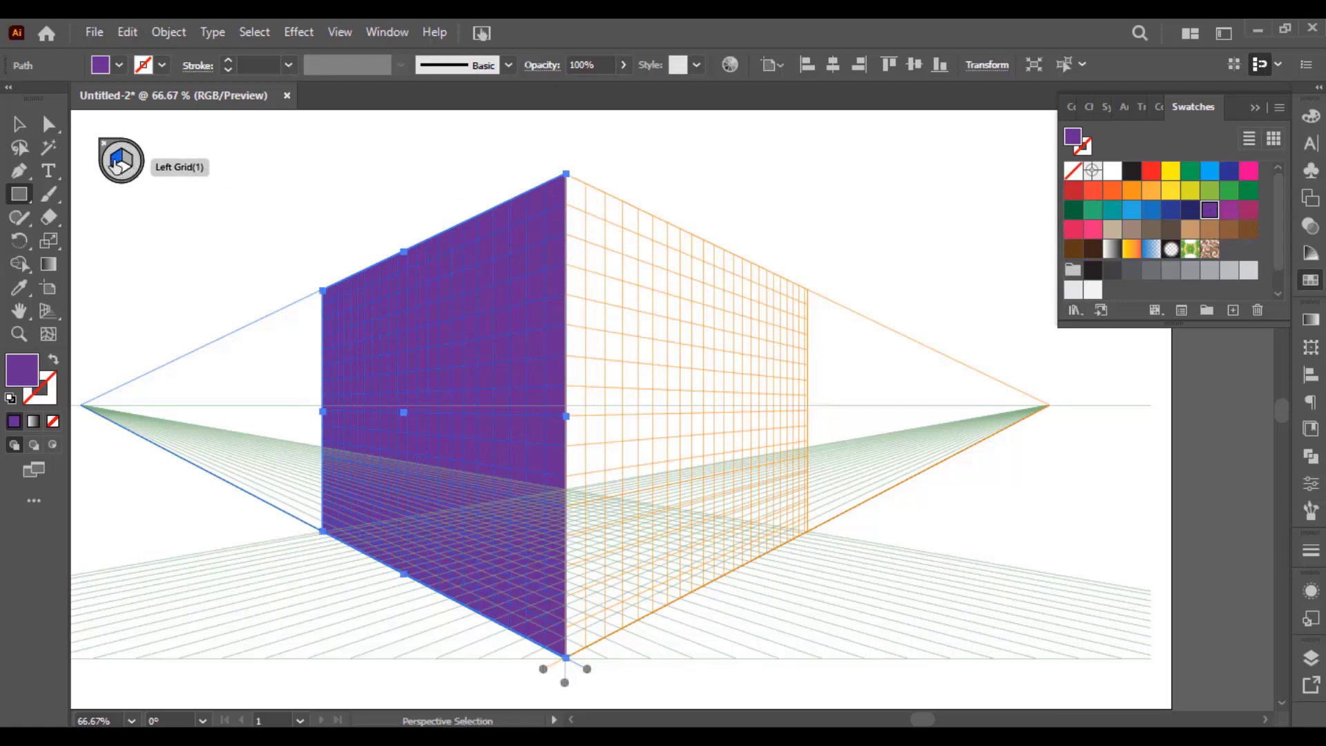
Step: Try to draw a rectangle over the right side while the left plane is active, and undo it
{"action": "key", "text": "m"}
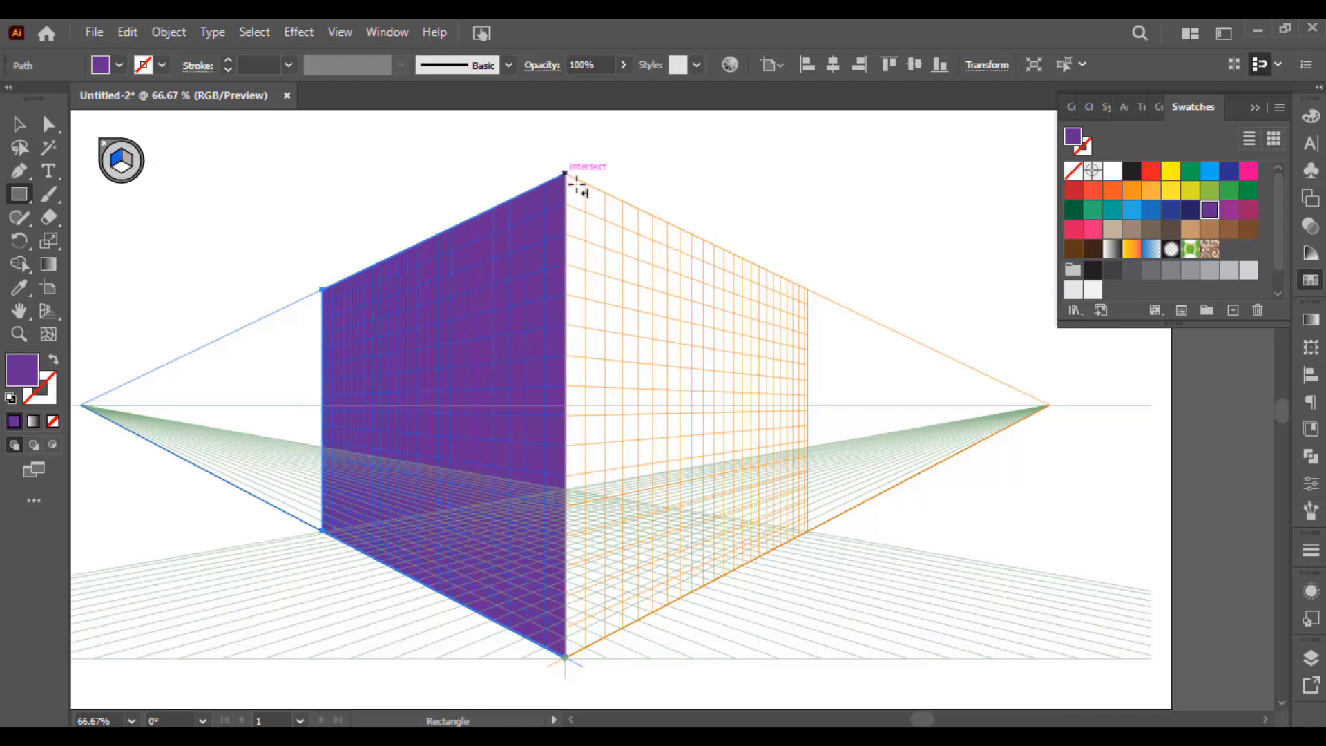
{"action": "left_click_drag", "start_coordinate": [576, 185], "coordinate": [728, 622]}
{"action": "key", "text": "ctrl+z"}
Step: Activate the right plane, draw a rectangle covering it entirely, and fill it with dark purple #330060
{"action": "left_click", "coordinate": [127, 164]}
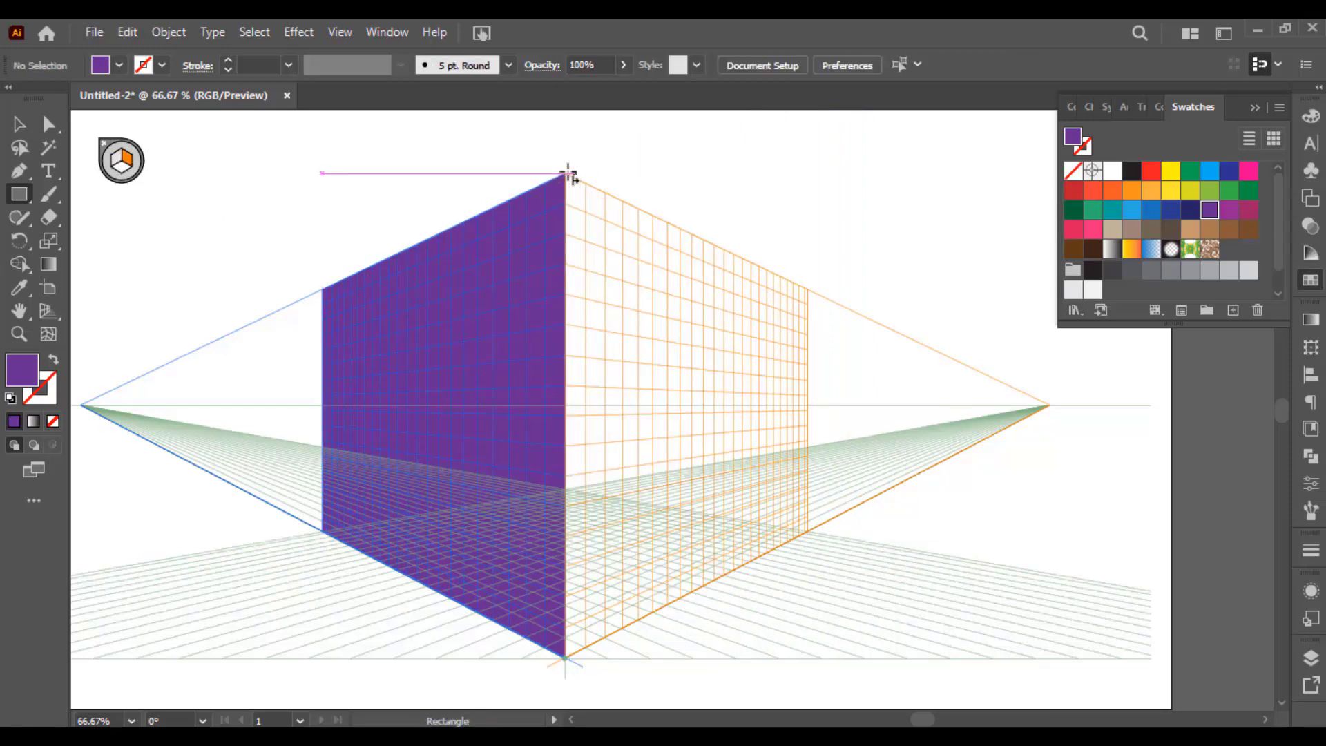
{"action": "left_click_drag", "start_coordinate": [566, 177], "coordinate": [808, 531]}
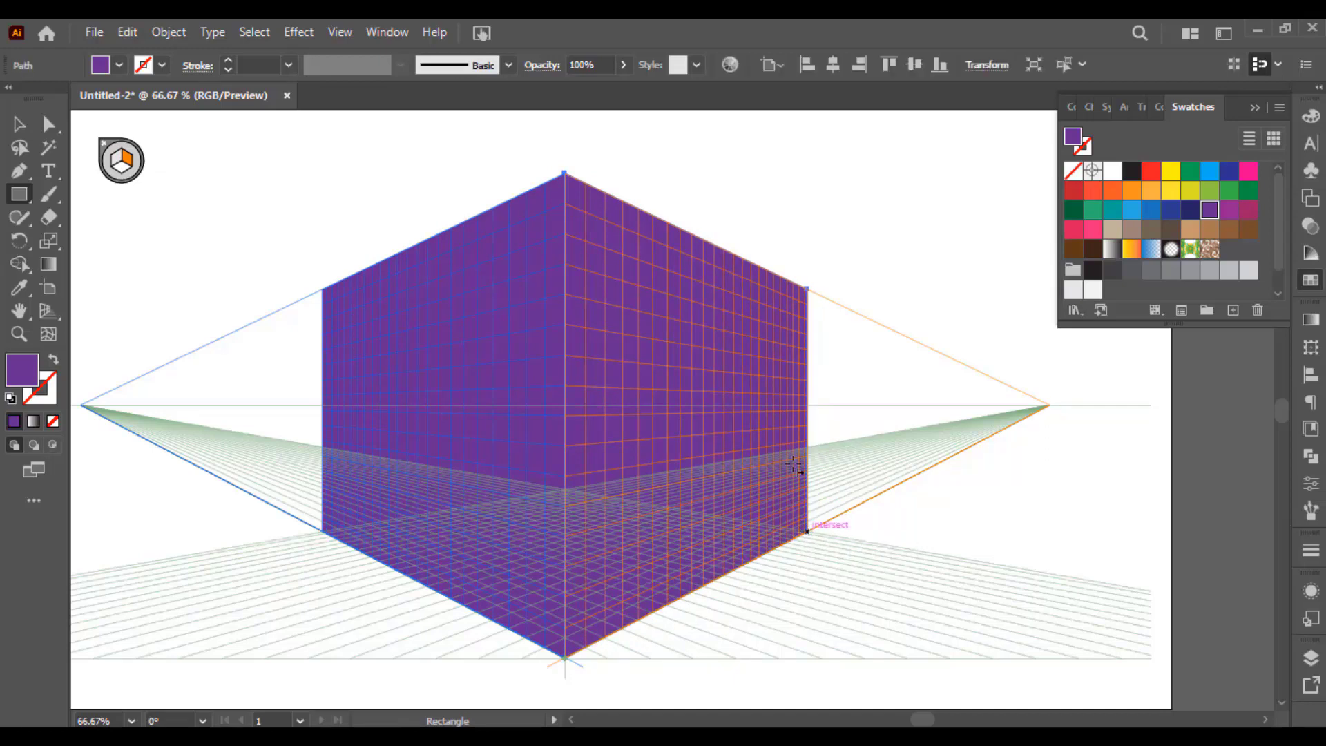
{"action": "double_click", "coordinate": [26, 373]}
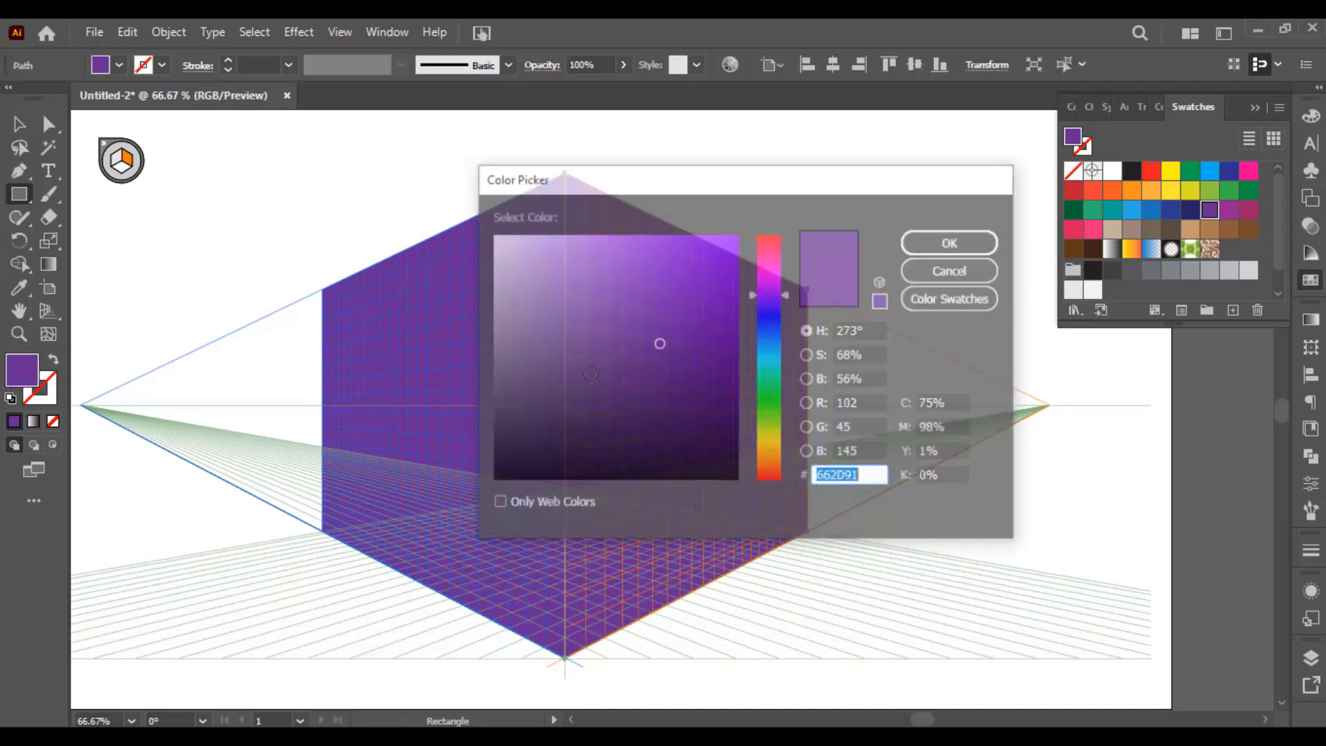
{"action": "type", "text": "3E086D"}
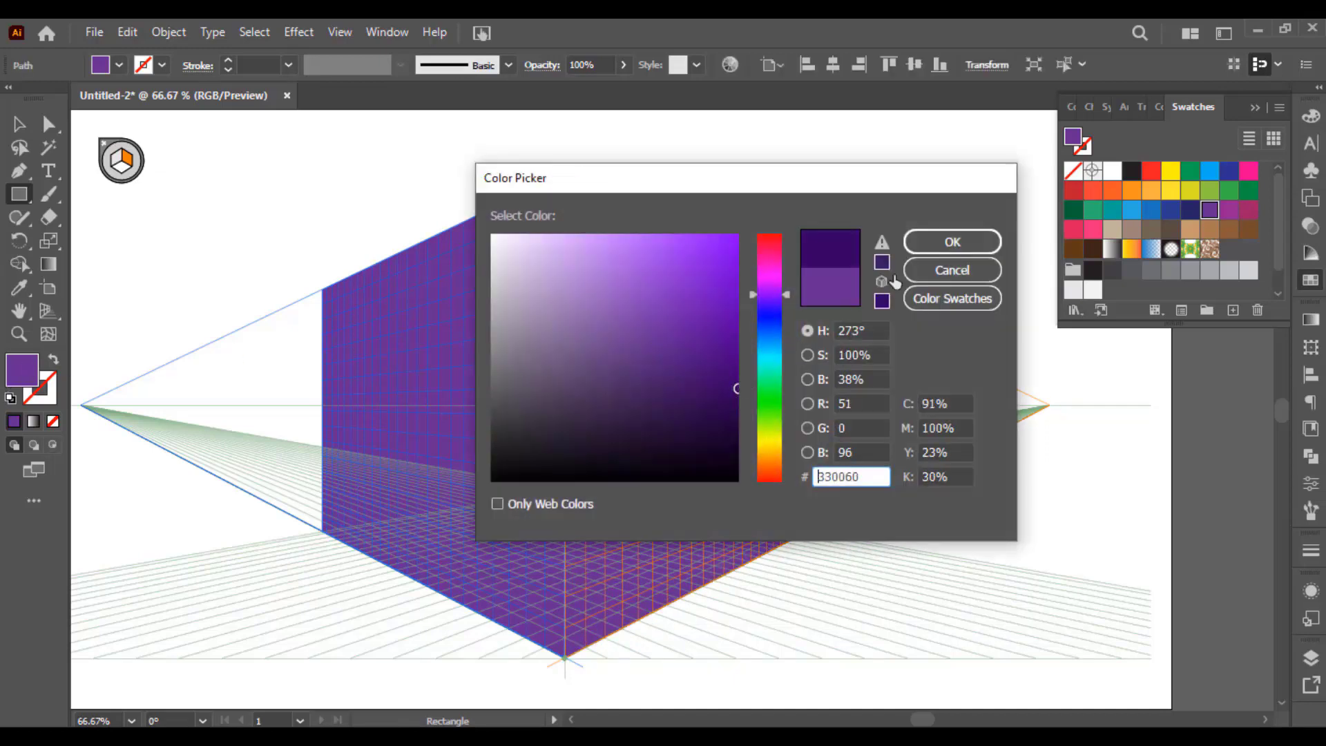
{"action": "left_click", "coordinate": [924, 243]}
Step: Activate the left plane and draw a full-width rectangle four grid rows high along the top of the left face
{"action": "scroll", "coordinate": [556, 188], "scroll_direction": "up", "scroll_amount": 2}
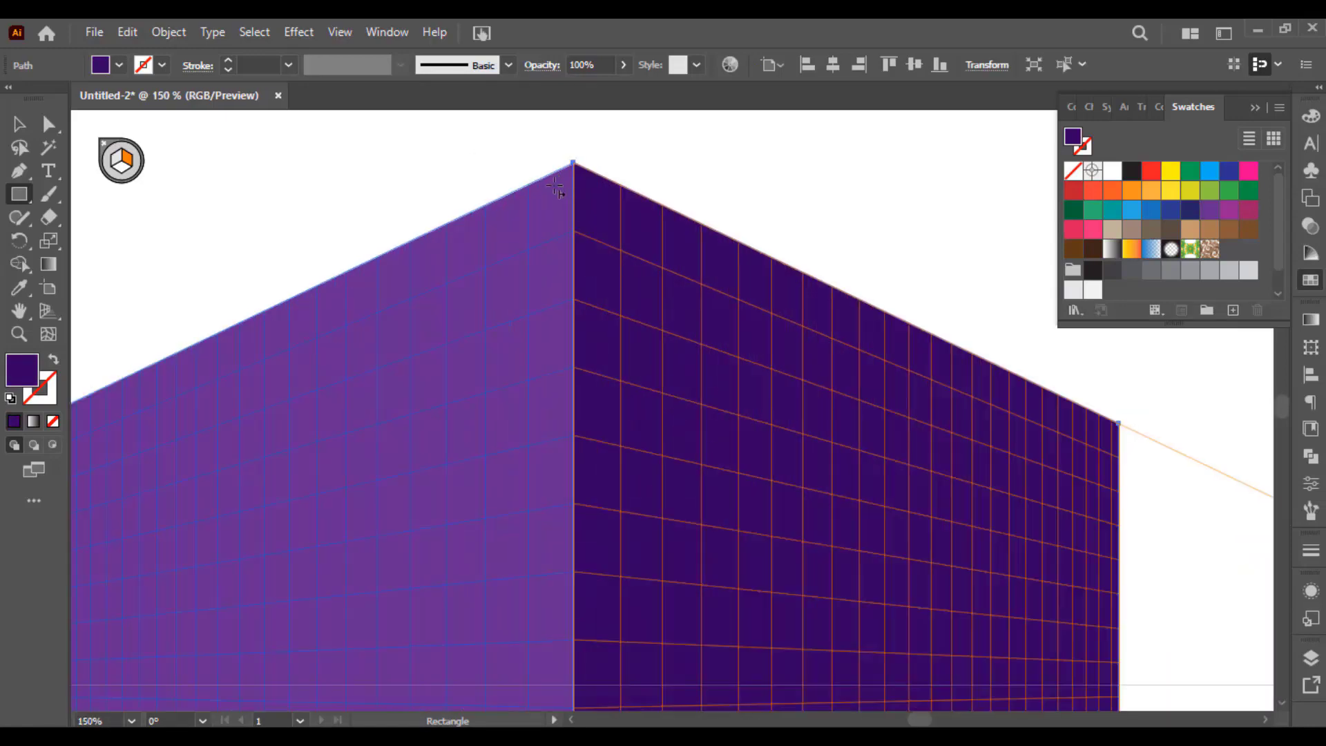
{"action": "scroll", "coordinate": [663, 186], "scroll_direction": "left", "scroll_amount": 3}
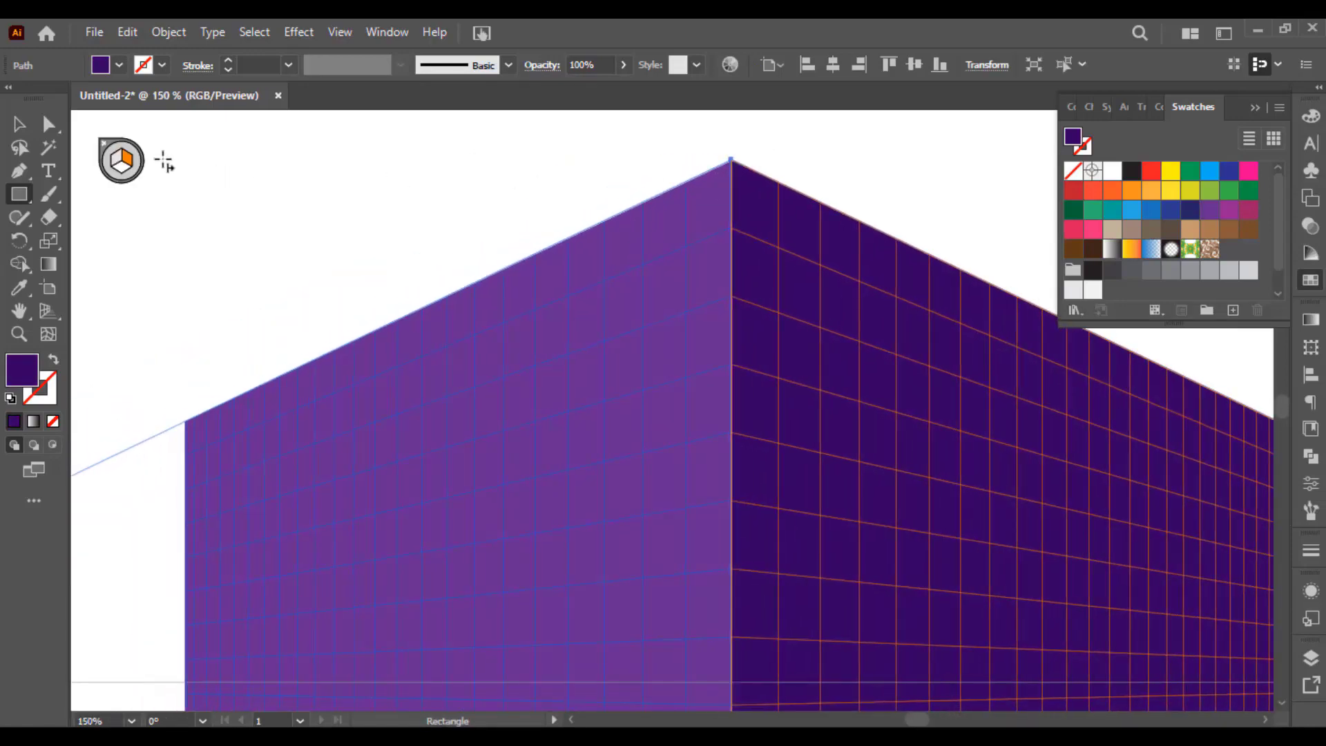
{"action": "left_click", "coordinate": [116, 161]}
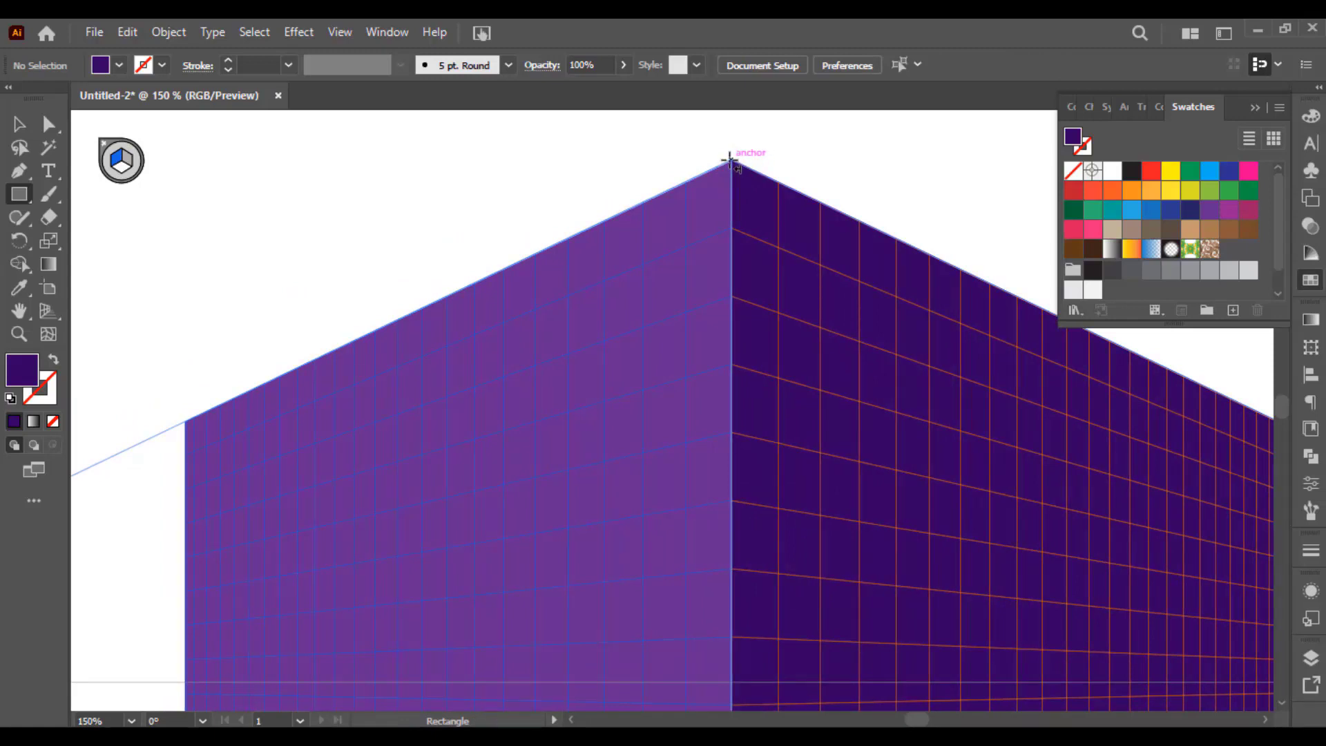
{"action": "mouse_move", "coordinate": [731, 160]}
{"action": "left_mouse_down"}
{"action": "mouse_move", "coordinate": [576, 315]}
{"action": "mouse_move", "coordinate": [178, 532]}
{"action": "mouse_move", "coordinate": [178, 557]}
{"action": "mouse_move", "coordinate": [183, 510]}
{"action": "mouse_move", "coordinate": [185, 556]}
{"action": "left_mouse_up"}
{"action": "left_click_drag", "start_coordinate": [613, 373], "coordinate": [398, 382]}
{"action": "left_click_drag", "start_coordinate": [351, 331], "coordinate": [518, 300]}
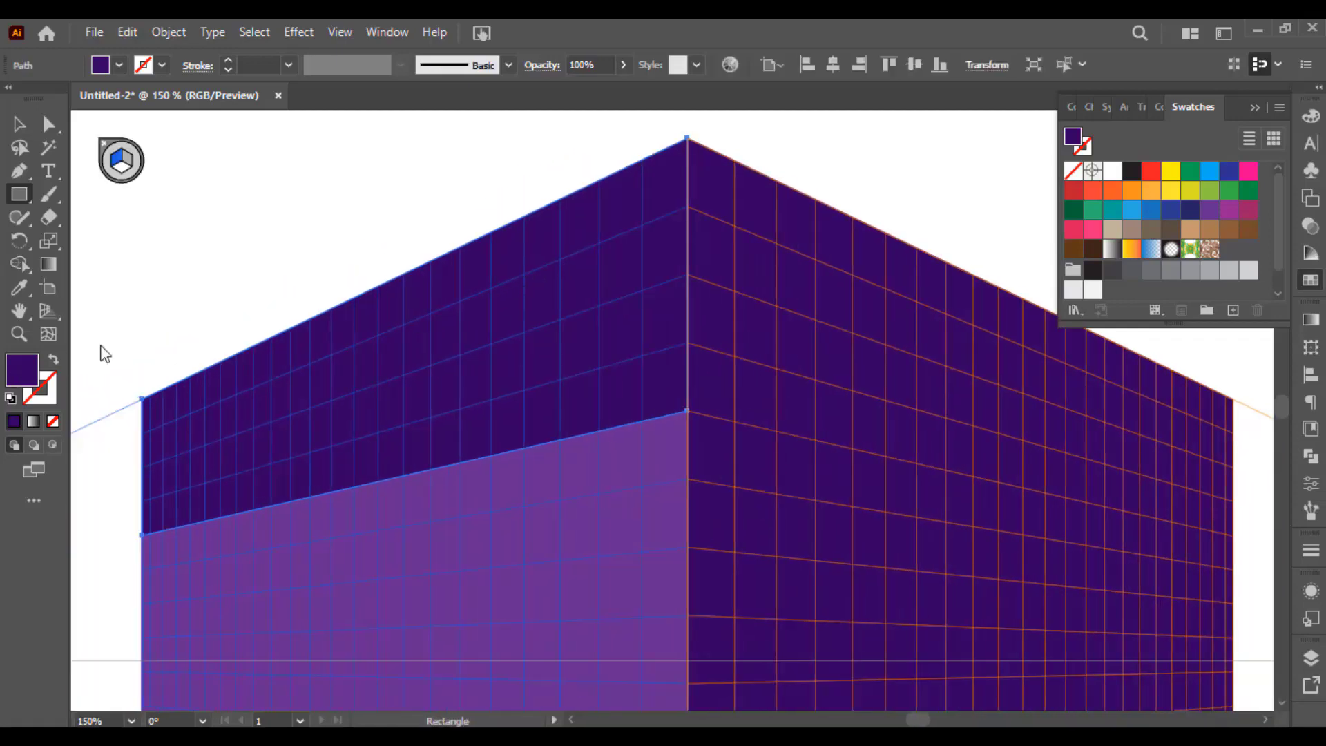
Step: Fill the left face's upper band with bright violet #7C00FF
{"action": "double_click", "coordinate": [23, 370]}
{"action": "type", "text": "8000ff"}
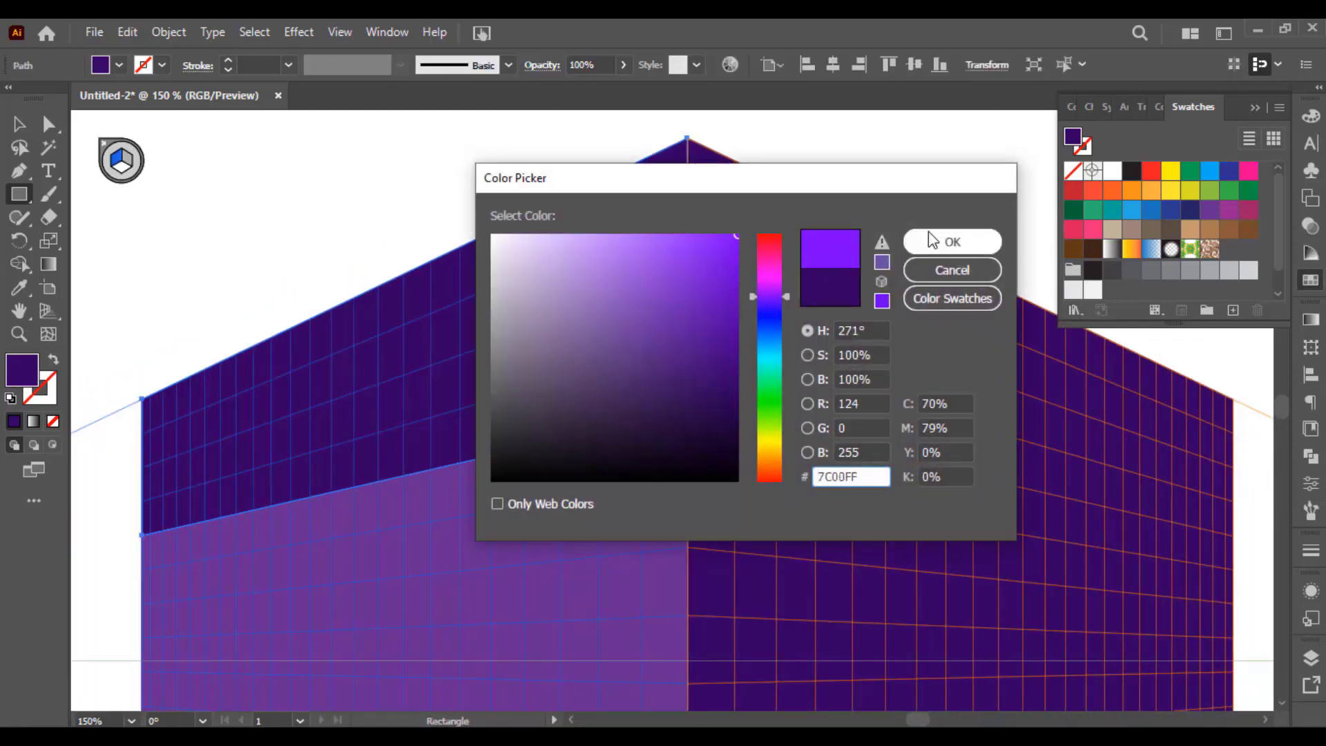
{"action": "left_click", "coordinate": [939, 242]}
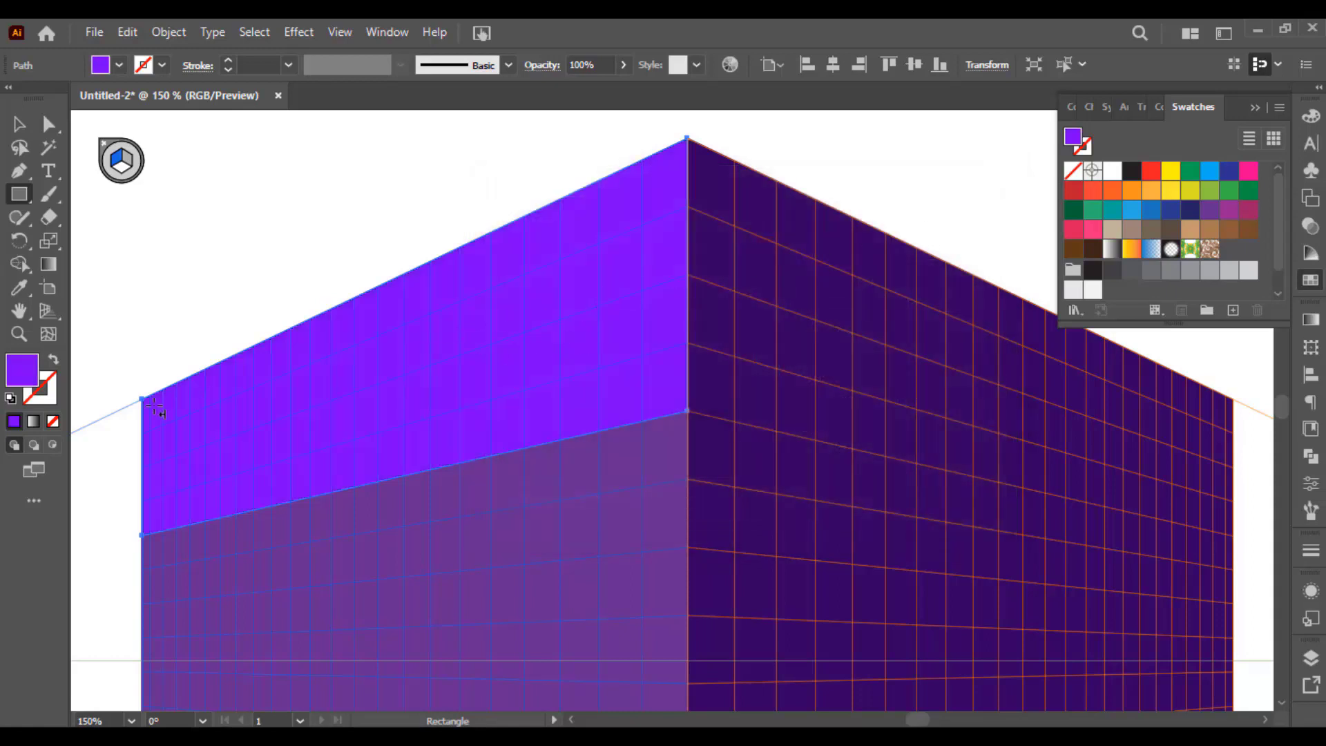
Step: Sample the left face's purple for the upper band and lighten its fill to a light purple
{"action": "left_click", "coordinate": [20, 288]}
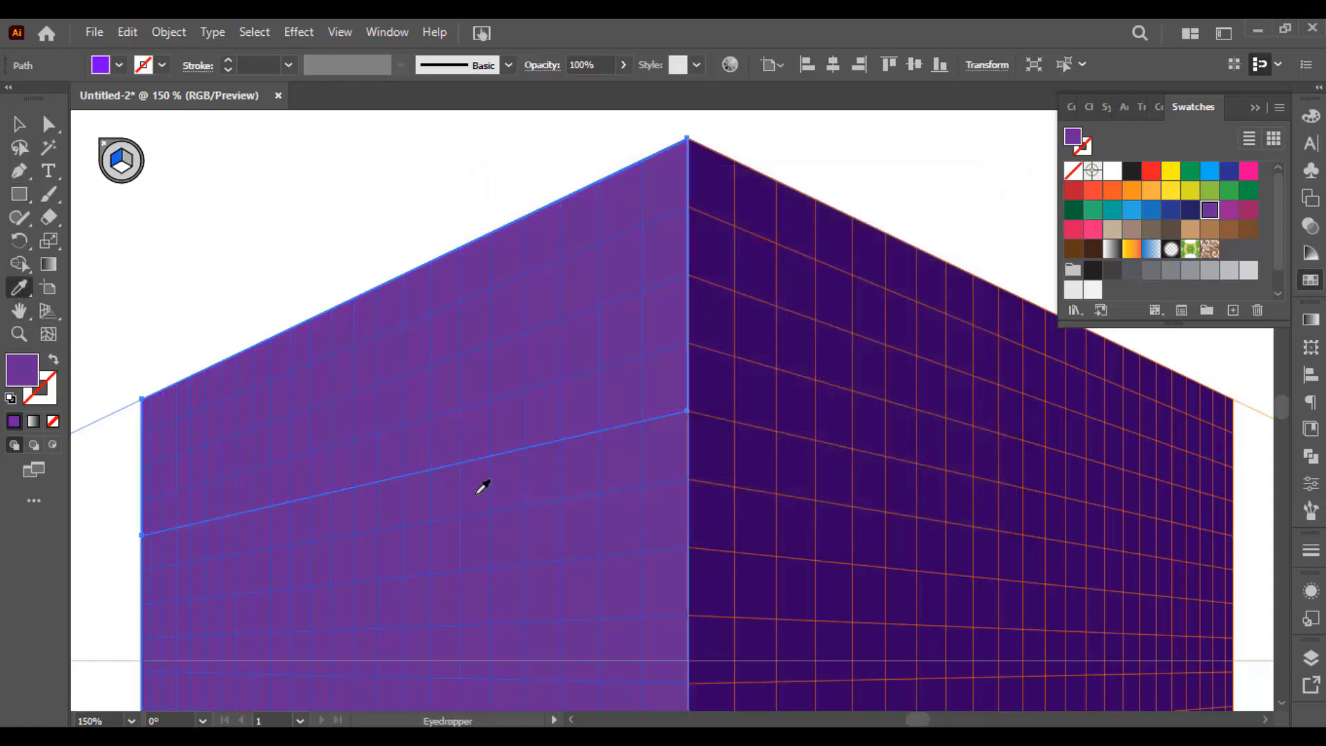
{"action": "double_click", "coordinate": [22, 370]}
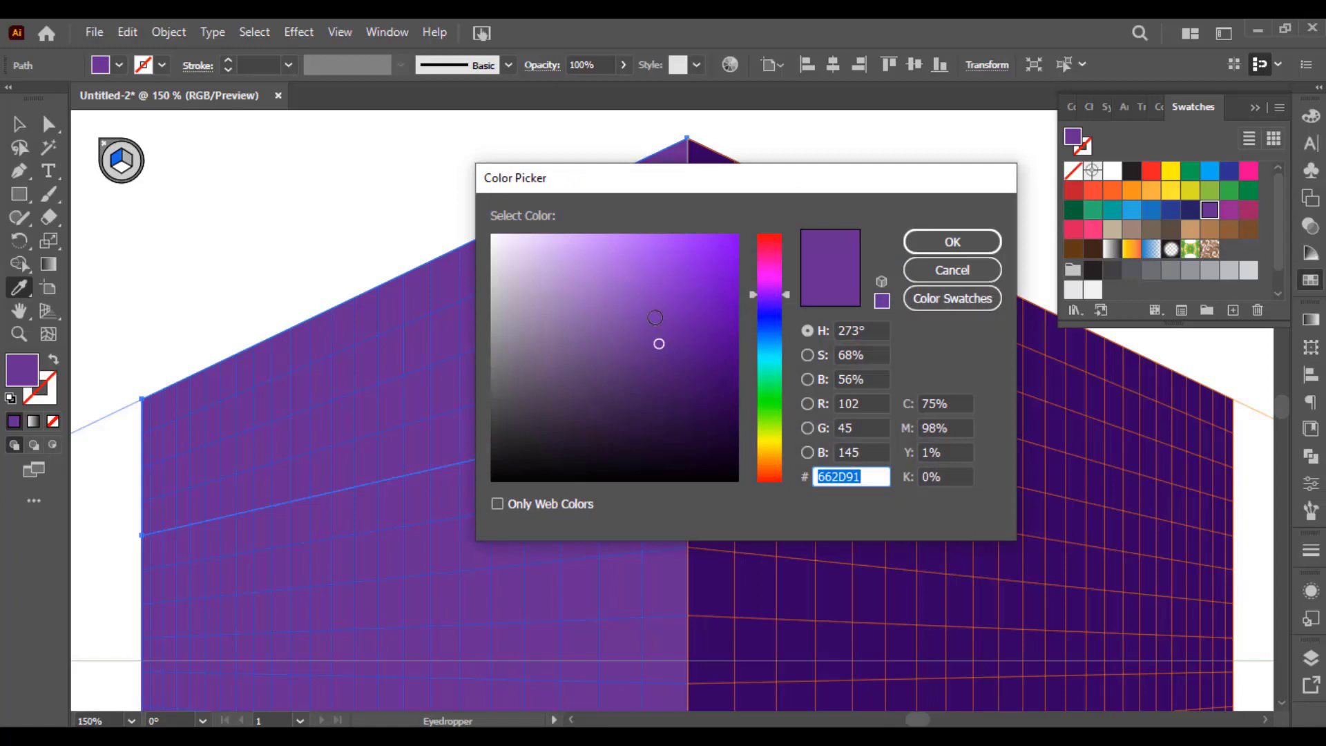
{"action": "left_click_drag", "start_coordinate": [654, 317], "coordinate": [622, 275]}
{"action": "left_click", "coordinate": [925, 242]}
{"action": "left_click_drag", "start_coordinate": [639, 324], "coordinate": [547, 325]}
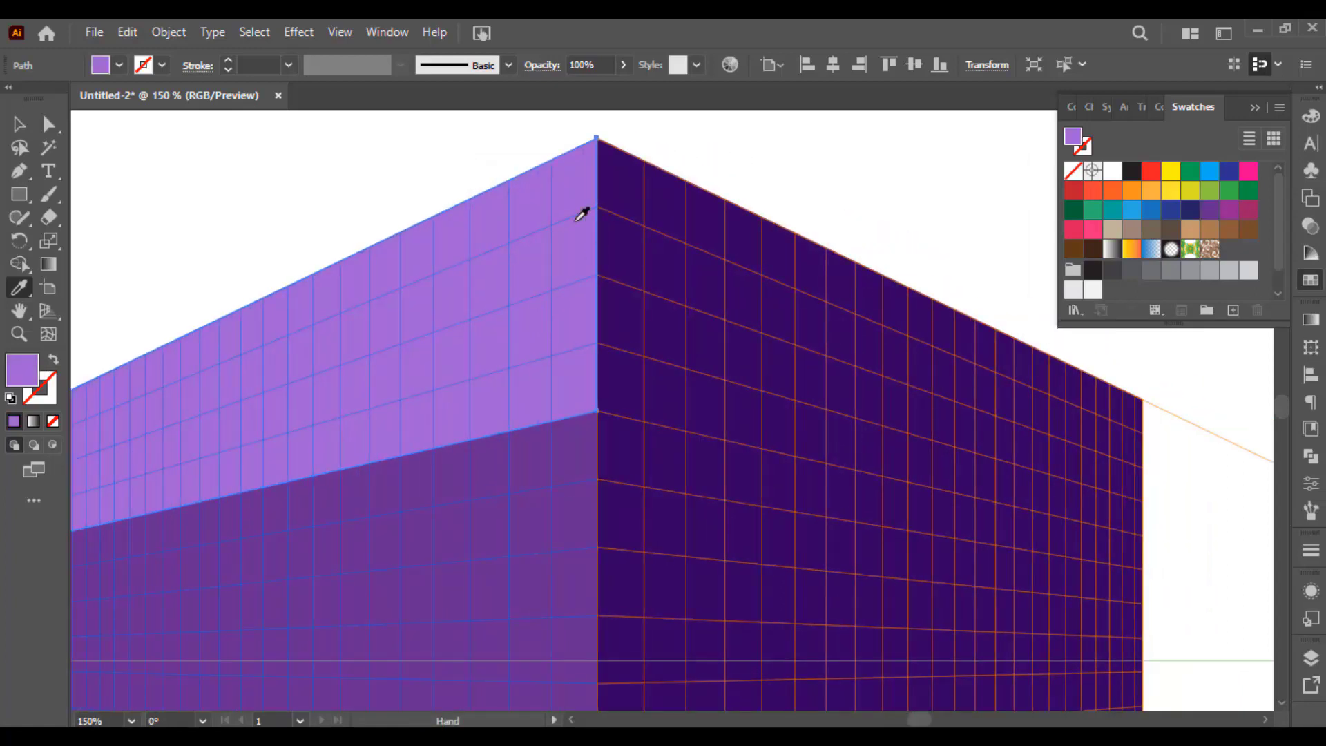
Step: Activate the right plane and draw a full-width rectangle four grid rows high along the top of the right face
{"action": "left_click_drag", "start_coordinate": [423, 214], "coordinate": [407, 248]}
{"action": "left_click", "coordinate": [48, 311]}
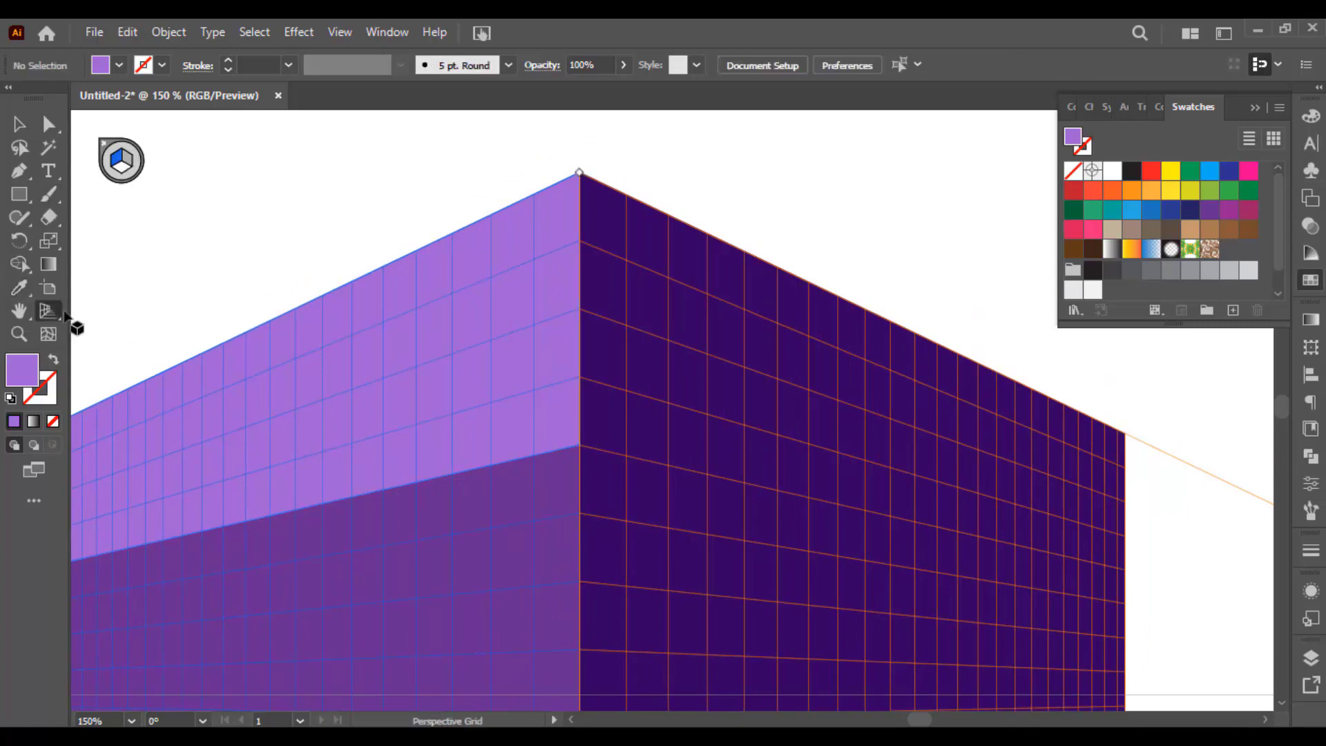
{"action": "left_click", "coordinate": [54, 312]}
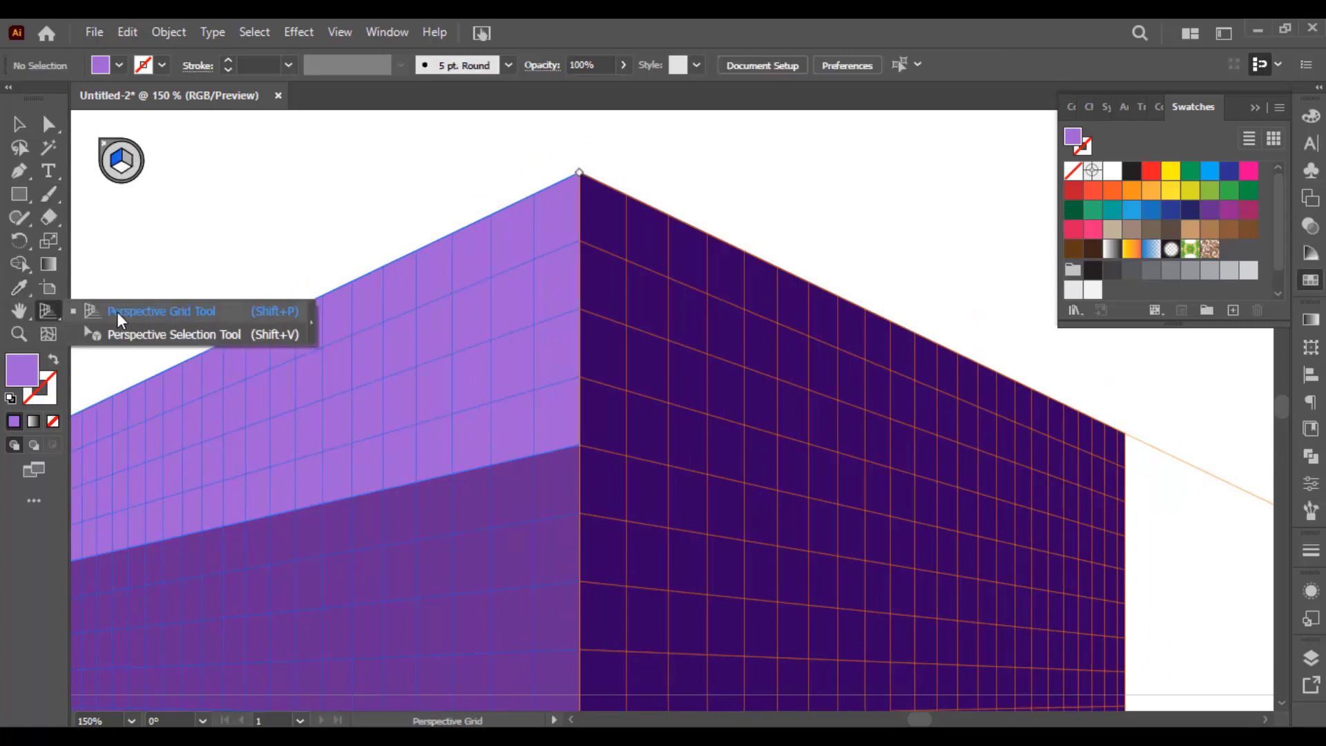
{"action": "left_click", "coordinate": [173, 335]}
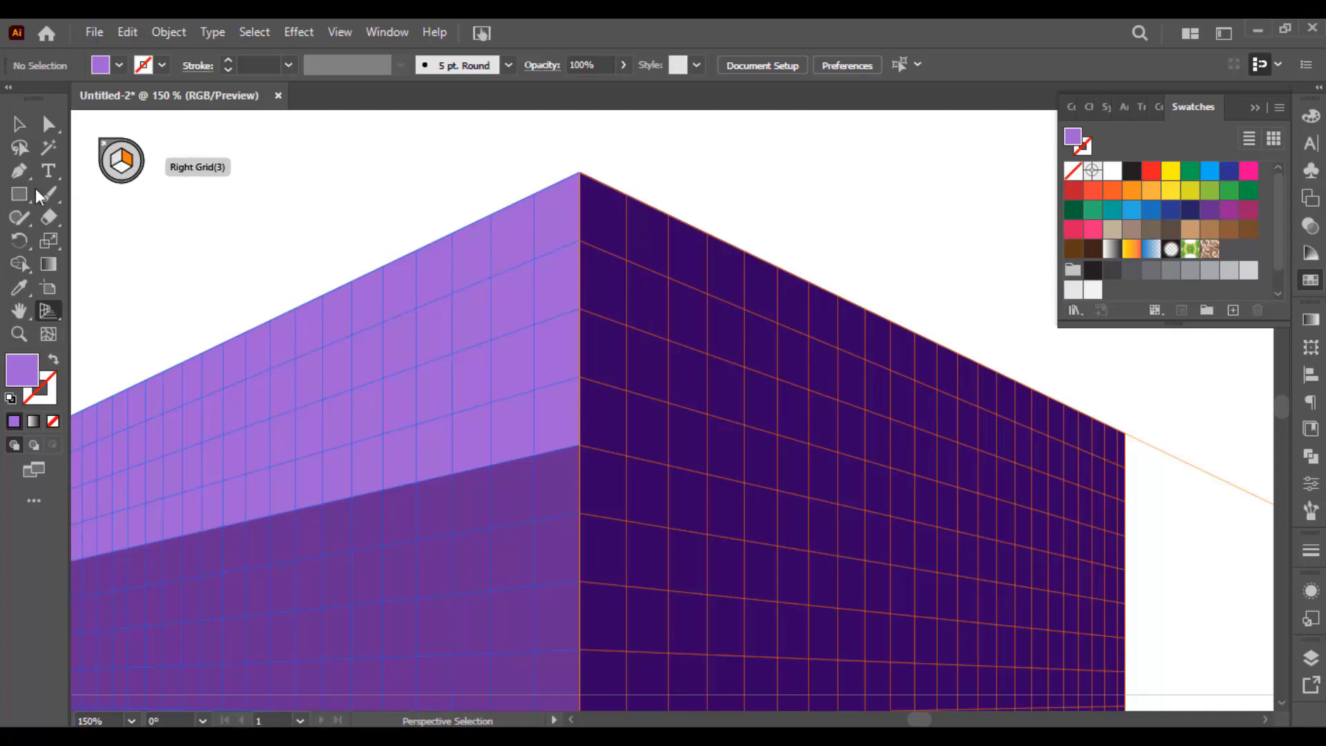
{"action": "left_click_drag", "start_coordinate": [17, 192], "coordinate": [97, 262]}
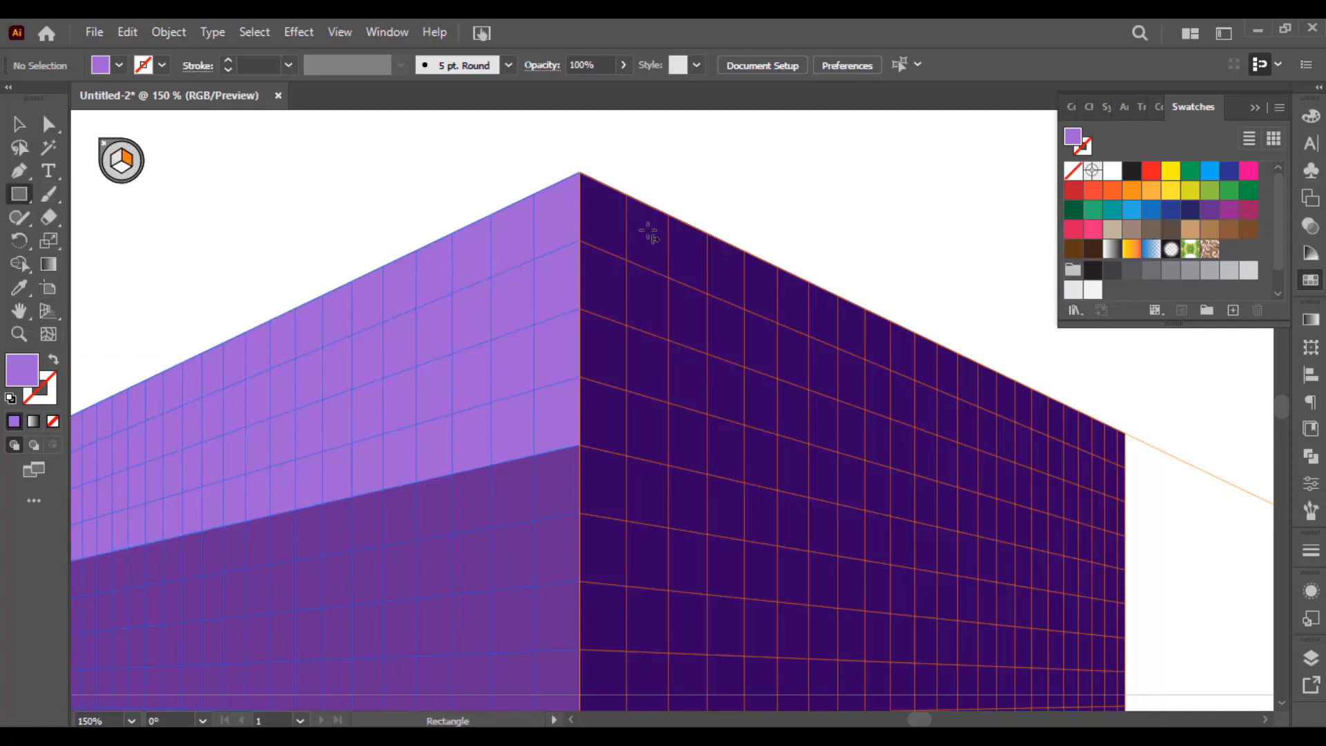
{"action": "left_click_drag", "start_coordinate": [579, 172], "coordinate": [1126, 569]}
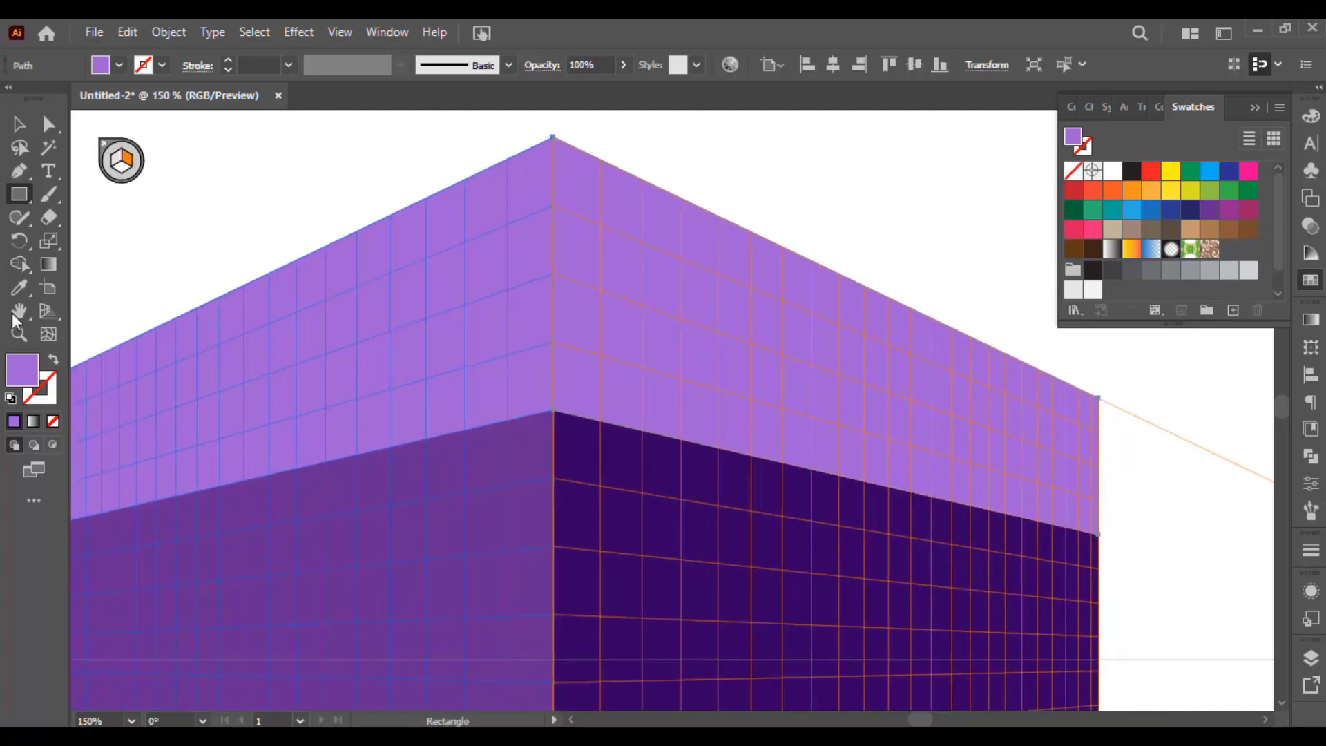
Step: Sample the right face's dark purple for its upper band and lighten the fill to #5F1CA5
{"action": "left_click", "coordinate": [19, 287]}
{"action": "left_click", "coordinate": [615, 497]}
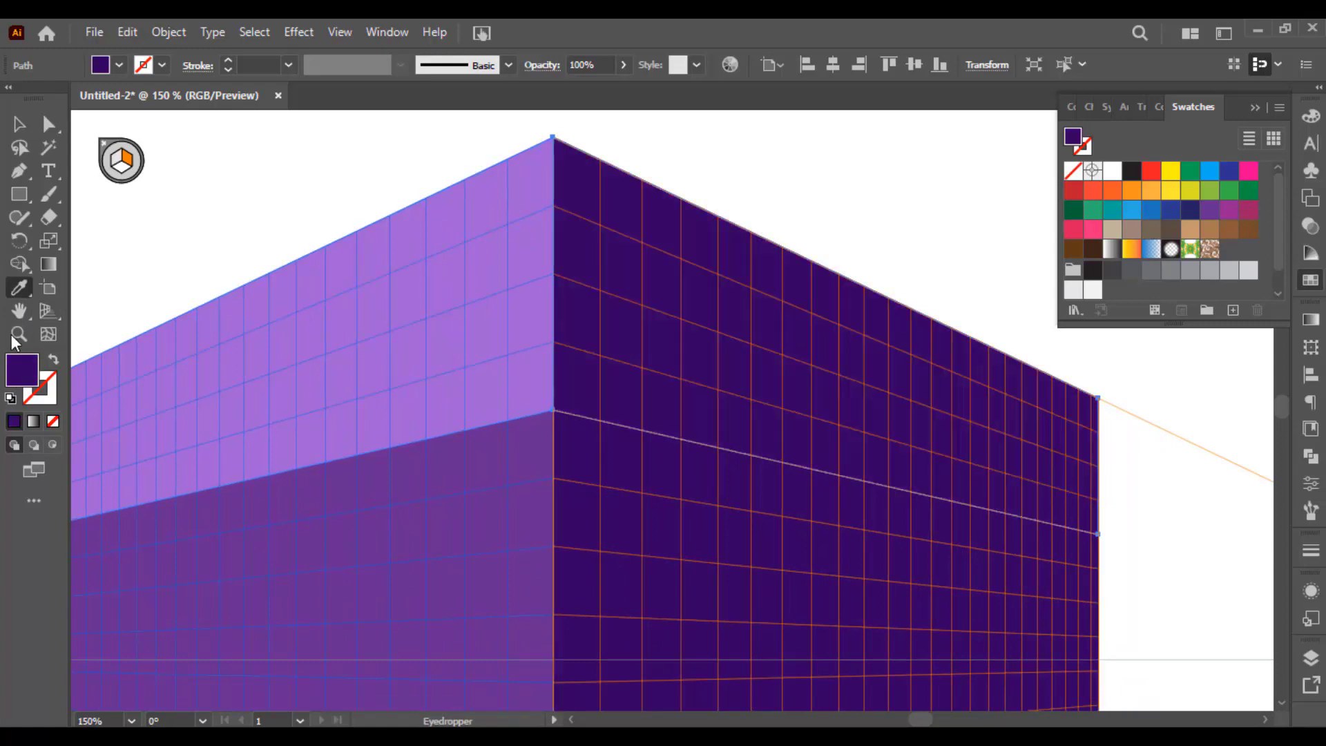
{"action": "double_click", "coordinate": [22, 367]}
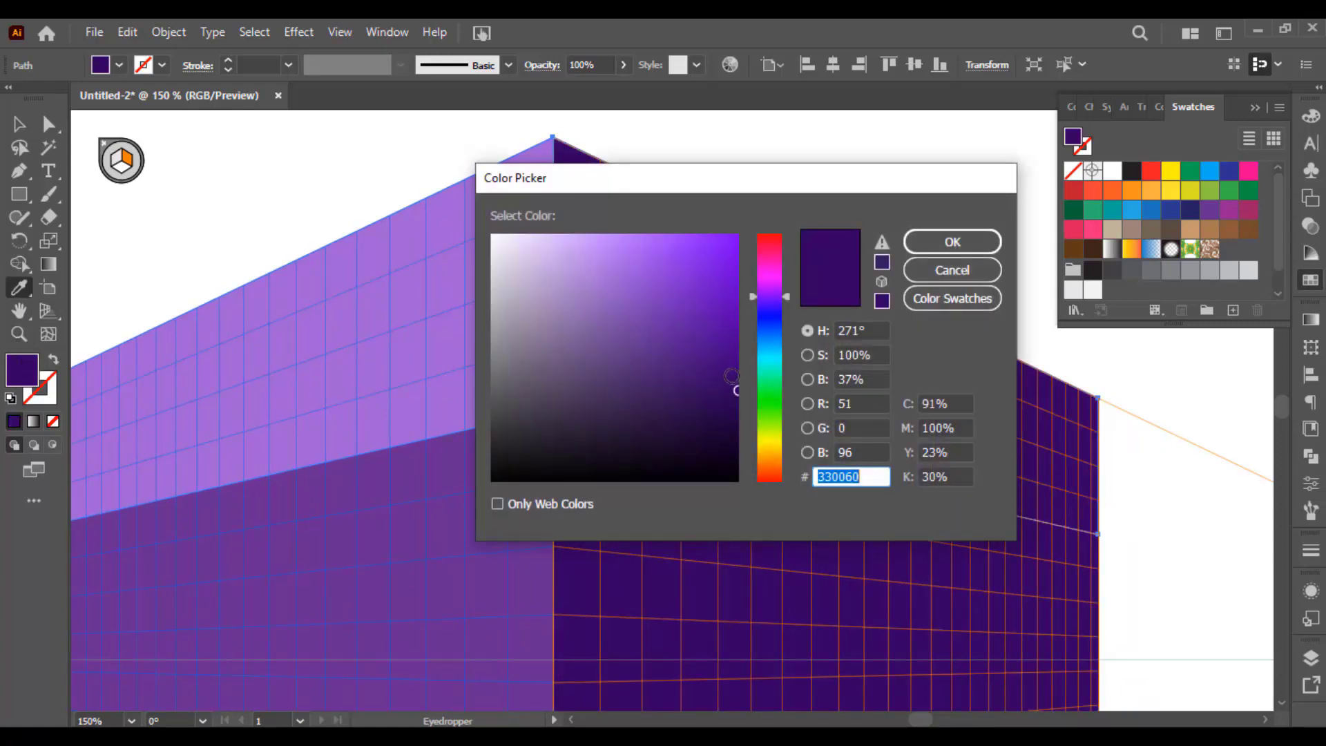
{"action": "left_click", "coordinate": [723, 340]}
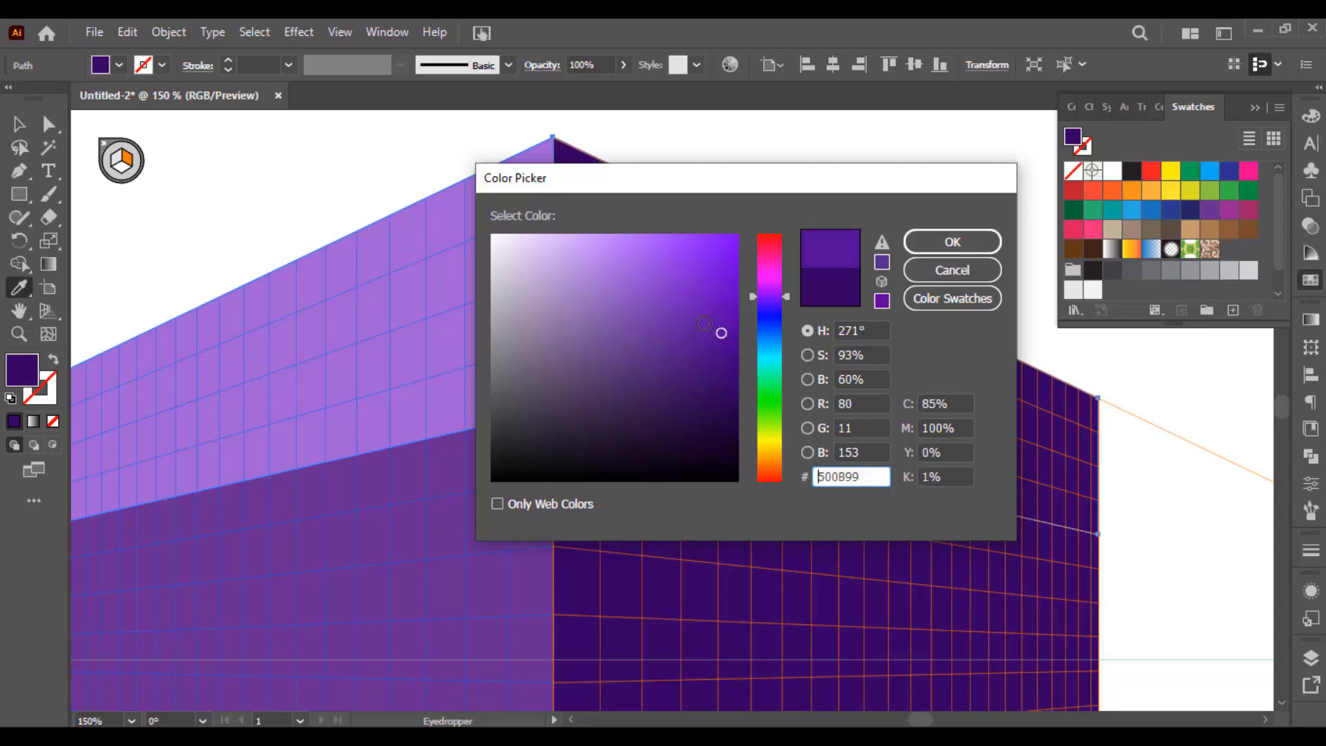
{"action": "left_click", "coordinate": [683, 320]}
{"action": "left_click", "coordinate": [951, 249]}
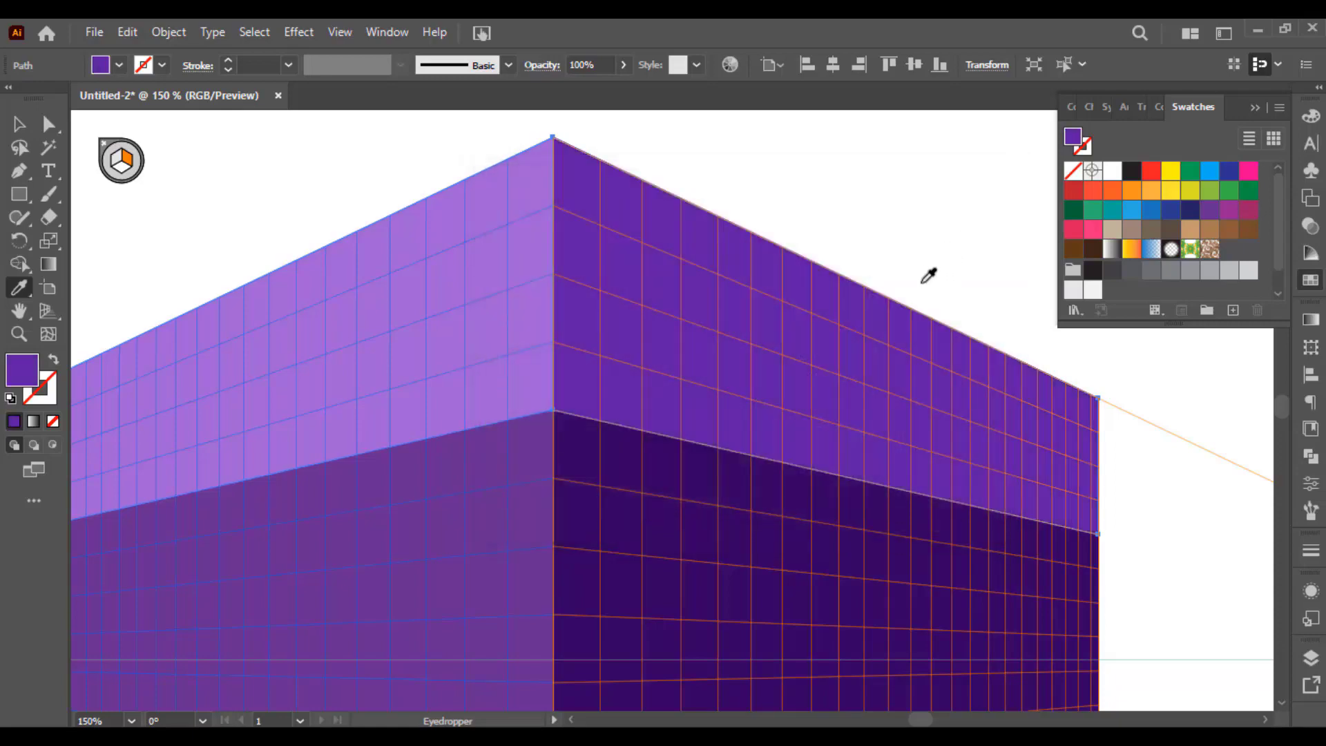
Step: Try to draw a window rectangle on the left face while the right plane is active, and undo it
{"action": "key", "text": "ctrl+minus"}
{"action": "left_click_drag", "start_coordinate": [492, 479], "coordinate": [674, 340]}
{"action": "left_click_drag", "start_coordinate": [349, 249], "coordinate": [341, 221]}
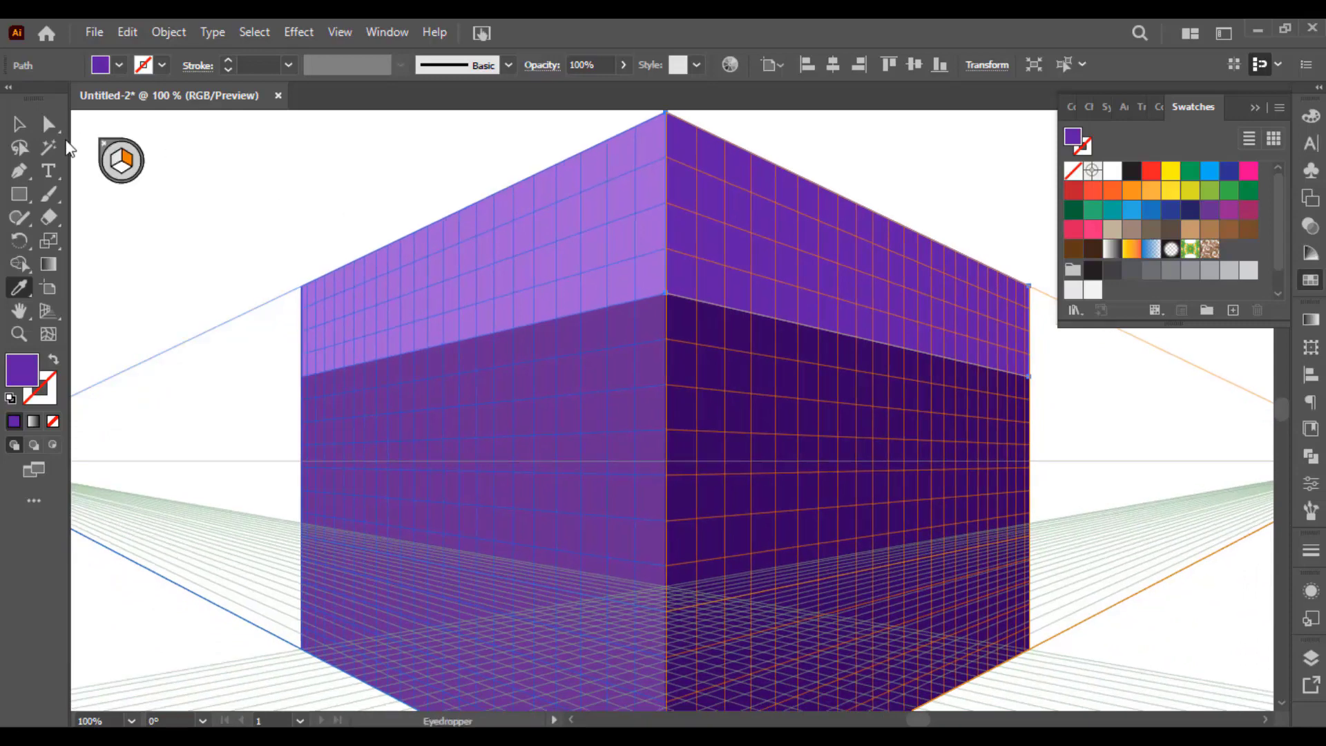
{"action": "scroll", "coordinate": [587, 389], "scroll_direction": "up", "scroll_amount": 1}
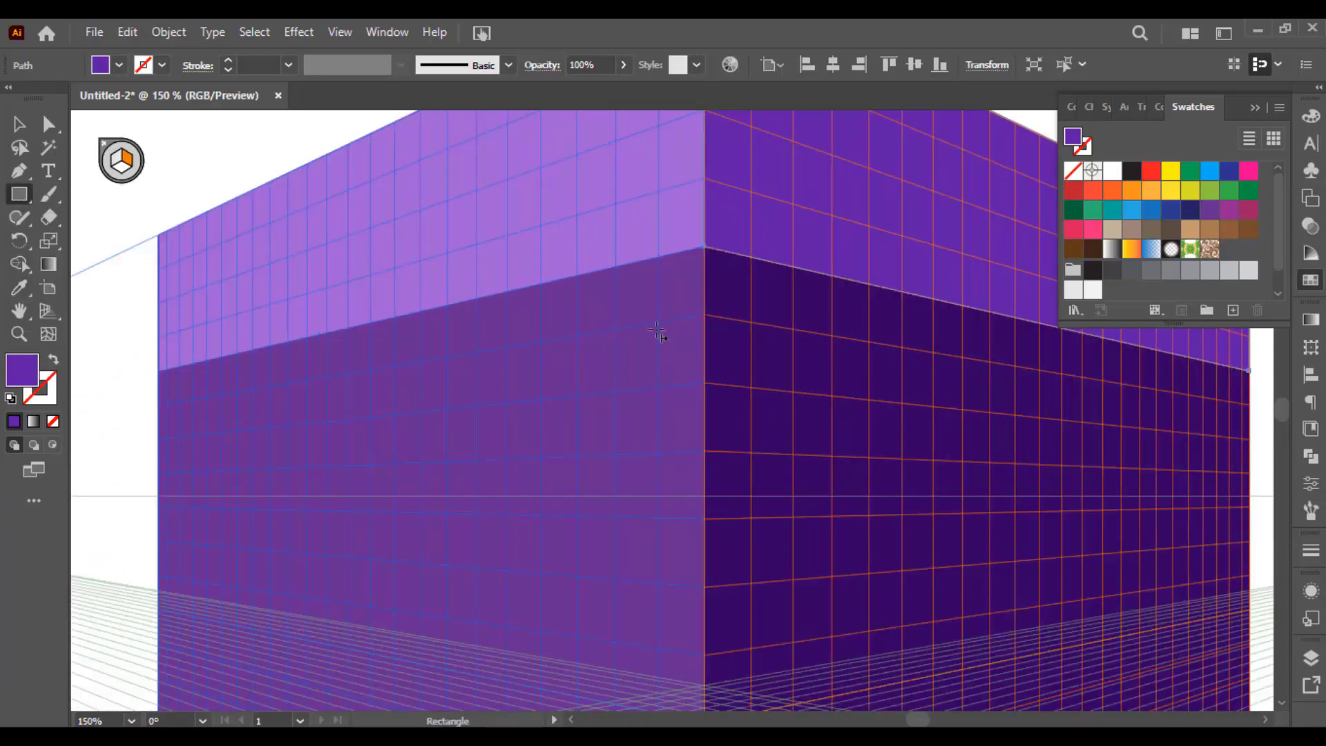
{"action": "left_click_drag", "start_coordinate": [661, 325], "coordinate": [566, 435]}
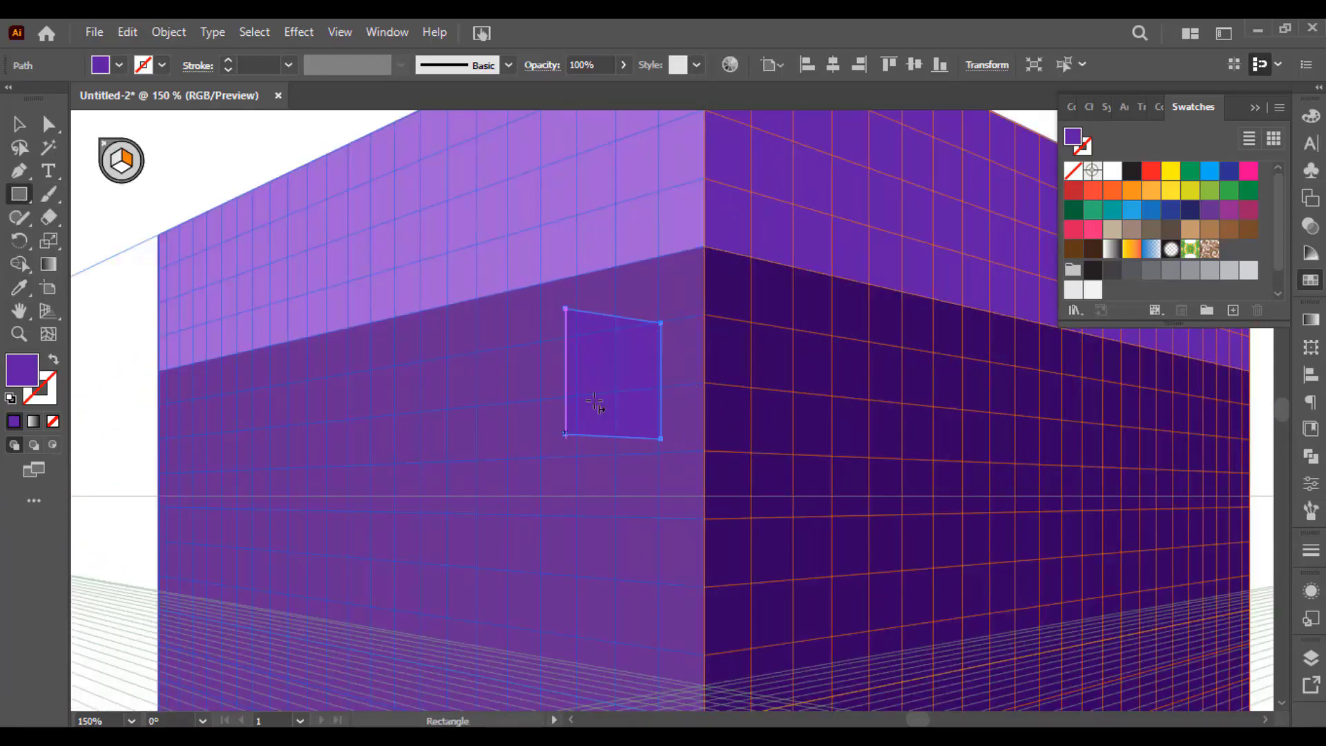
{"action": "left_click", "coordinate": [124, 164]}
{"action": "key", "text": "ctrl+z"}
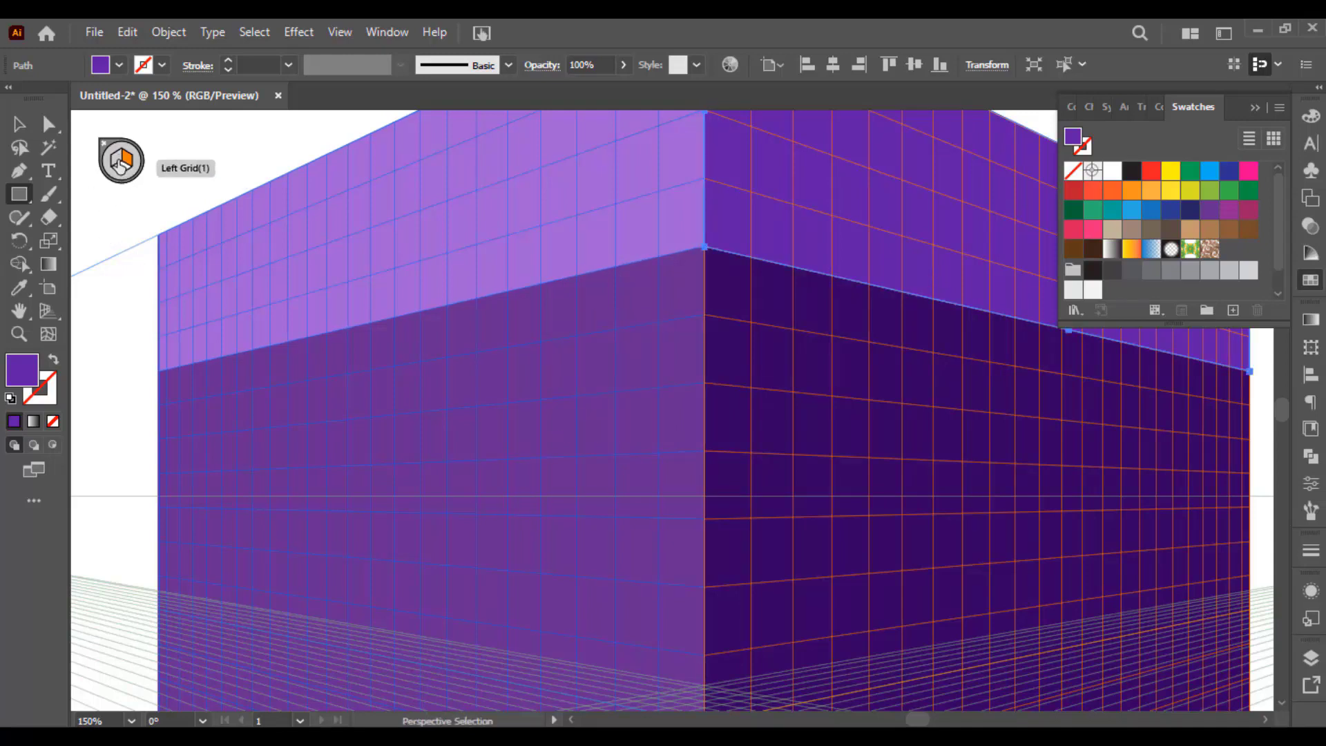
Step: Activate the left plane, draw a window four grid columns wide near the box's front corner, and fill it with light purple #C99FF7
{"action": "left_click", "coordinate": [121, 164]}
{"action": "left_click_drag", "start_coordinate": [658, 322], "coordinate": [506, 495]}
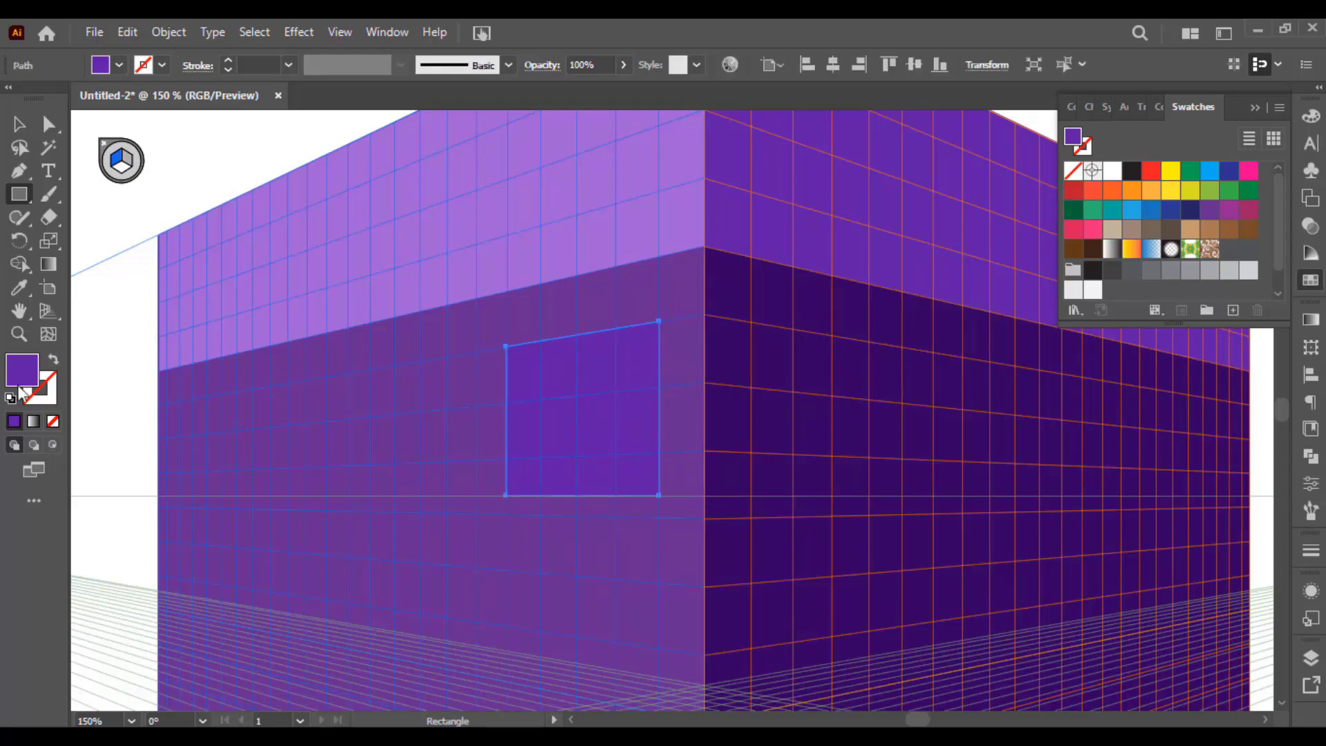
{"action": "double_click", "coordinate": [22, 363]}
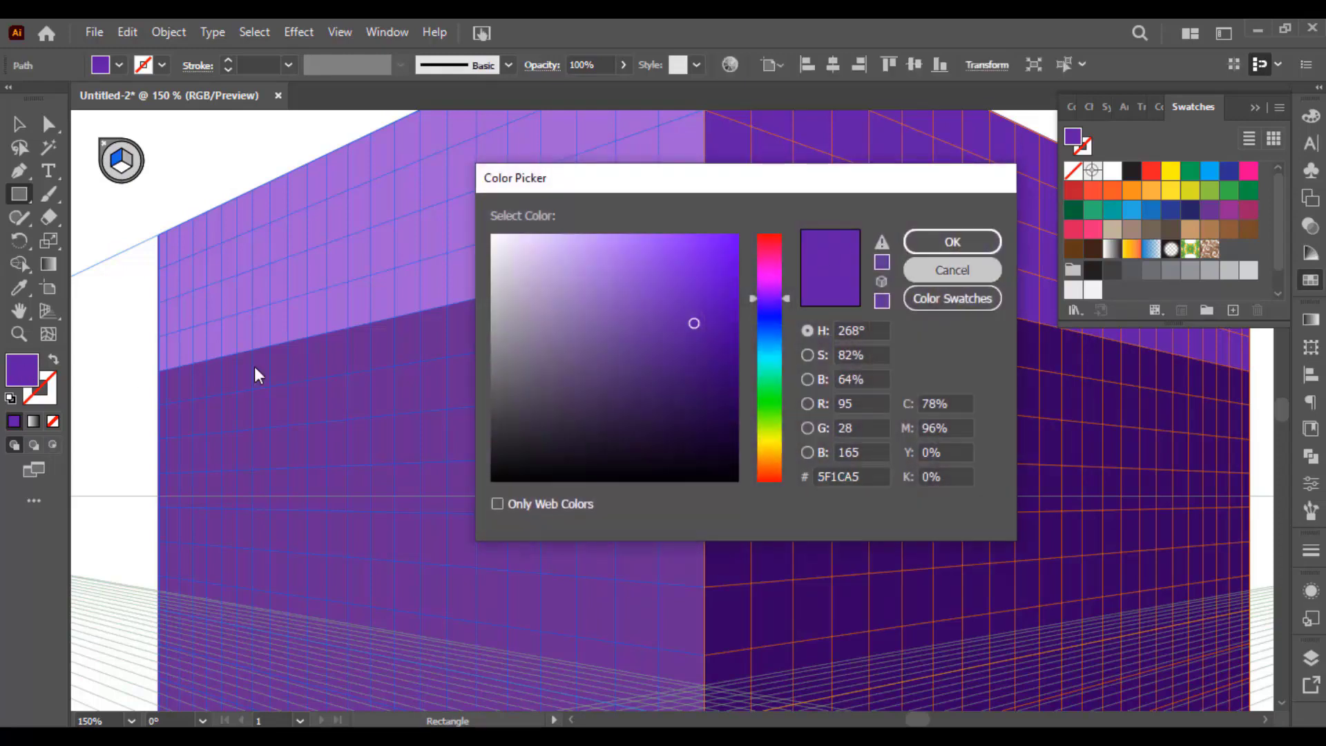
{"action": "key", "text": "Escape"}
{"action": "left_click", "coordinate": [319, 217]}
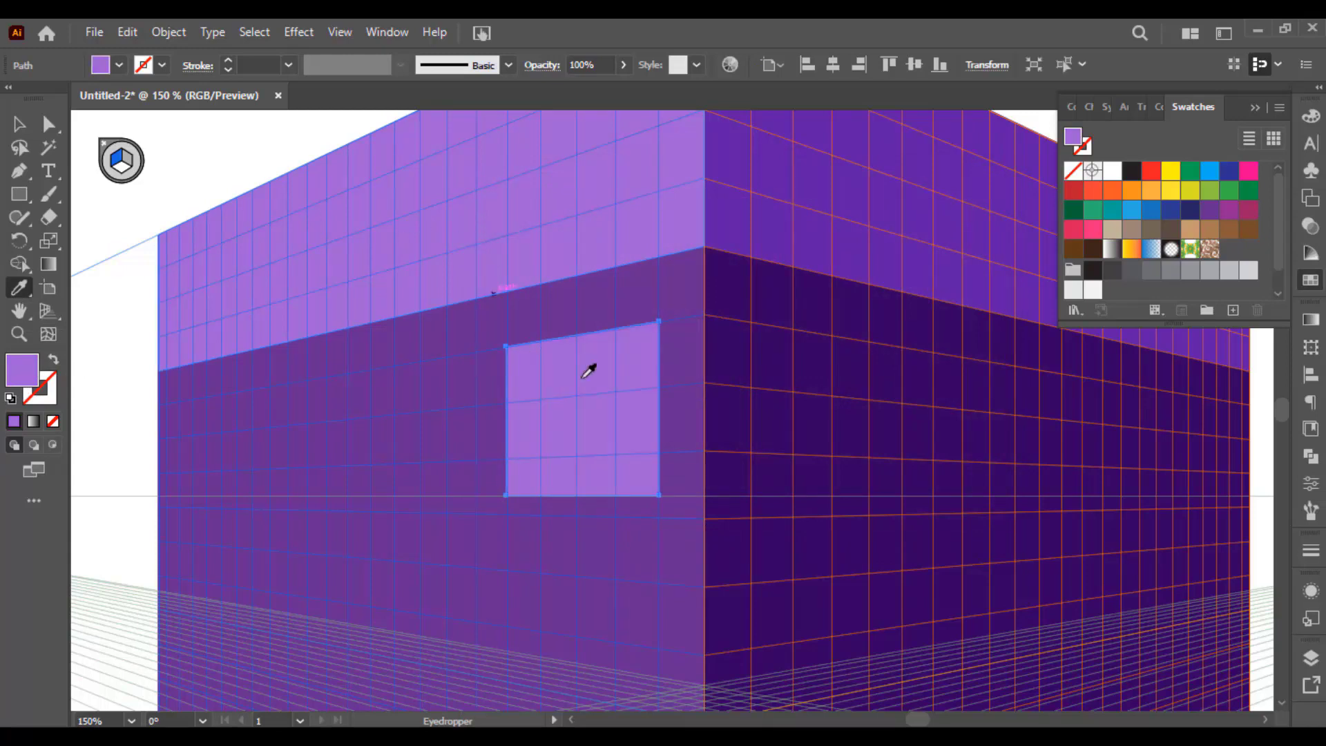
{"action": "double_click", "coordinate": [22, 363]}
{"action": "left_click", "coordinate": [580, 240]}
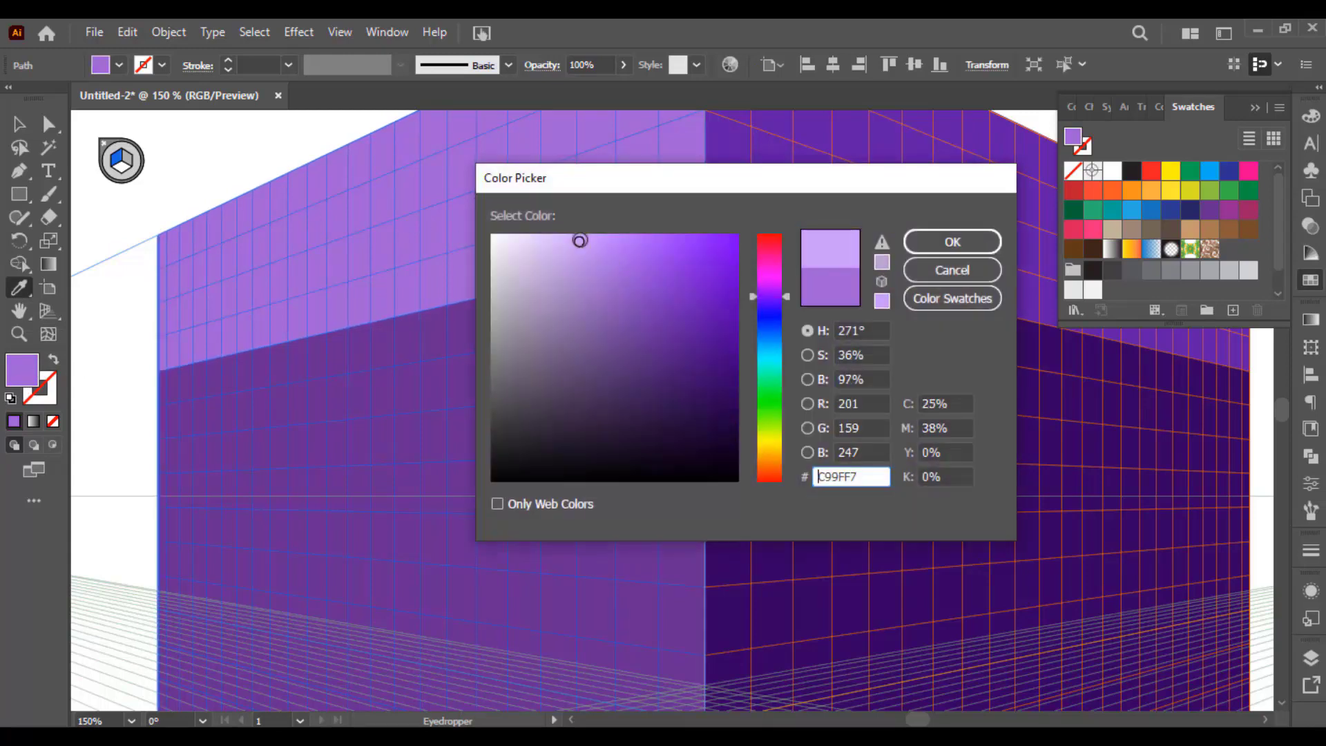
{"action": "left_click", "coordinate": [932, 249]}
Step: Try to shift the window along the left face with the regular Selection tool, and undo it
{"action": "key", "text": "v"}
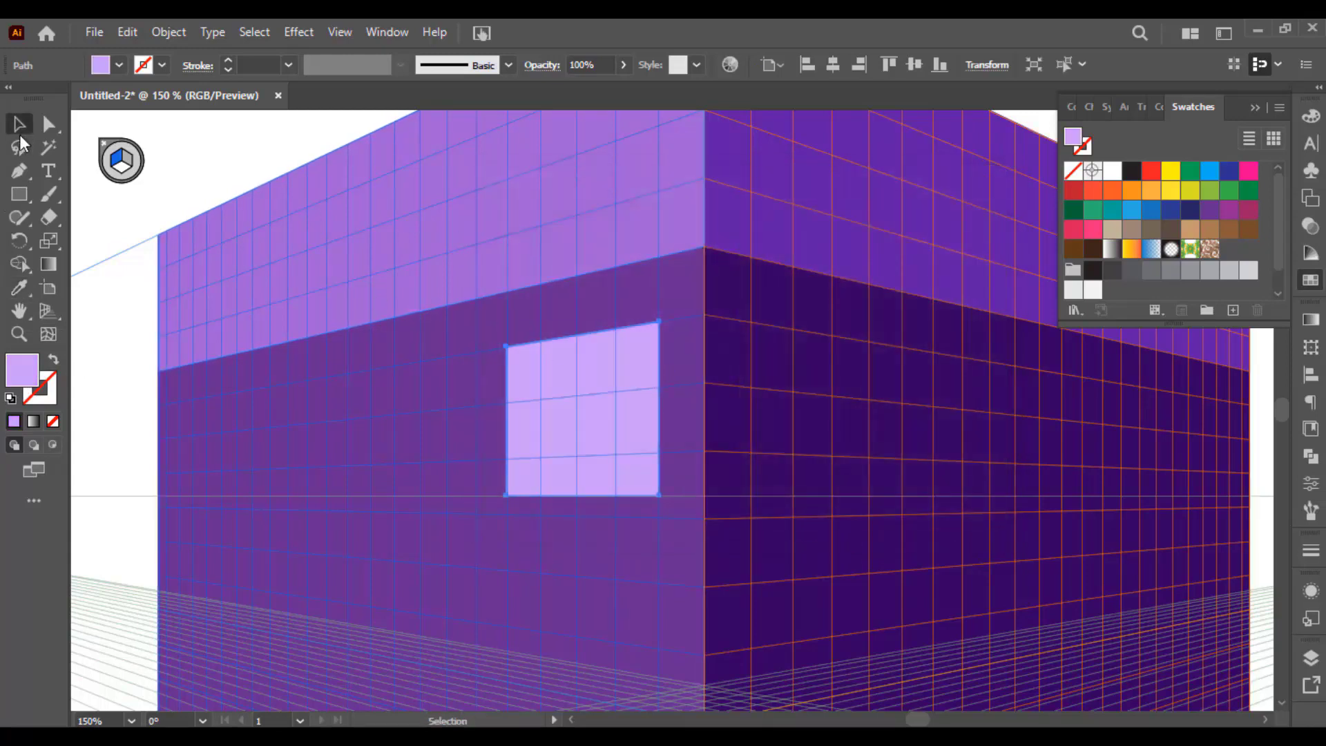
{"action": "left_click_drag", "start_coordinate": [506, 411], "coordinate": [578, 366]}
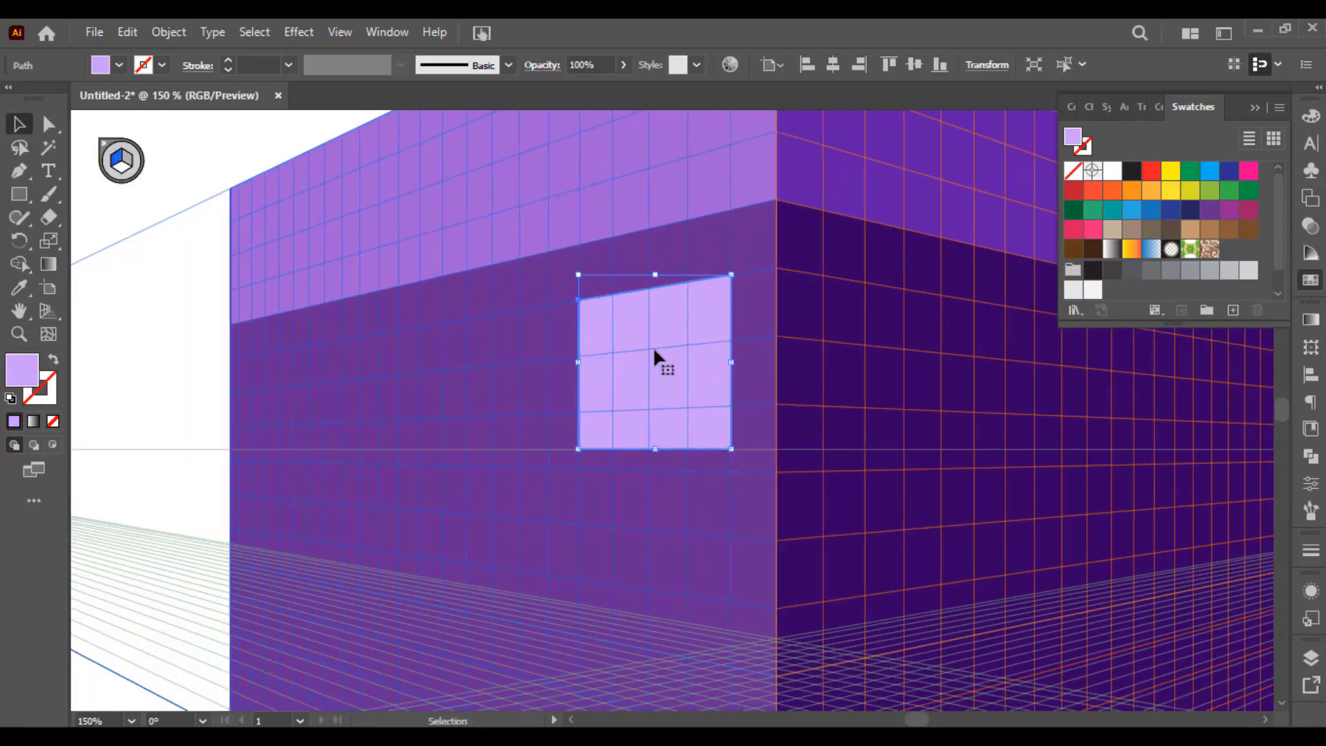
{"action": "left_click_drag", "start_coordinate": [662, 355], "coordinate": [486, 365]}
{"action": "key", "text": "ctrl+z"}
Step: Duplicate the window along the left face with the Perspective Selection tool and repeat the copy twice to form a row of four
{"action": "left_click", "coordinate": [51, 312]}
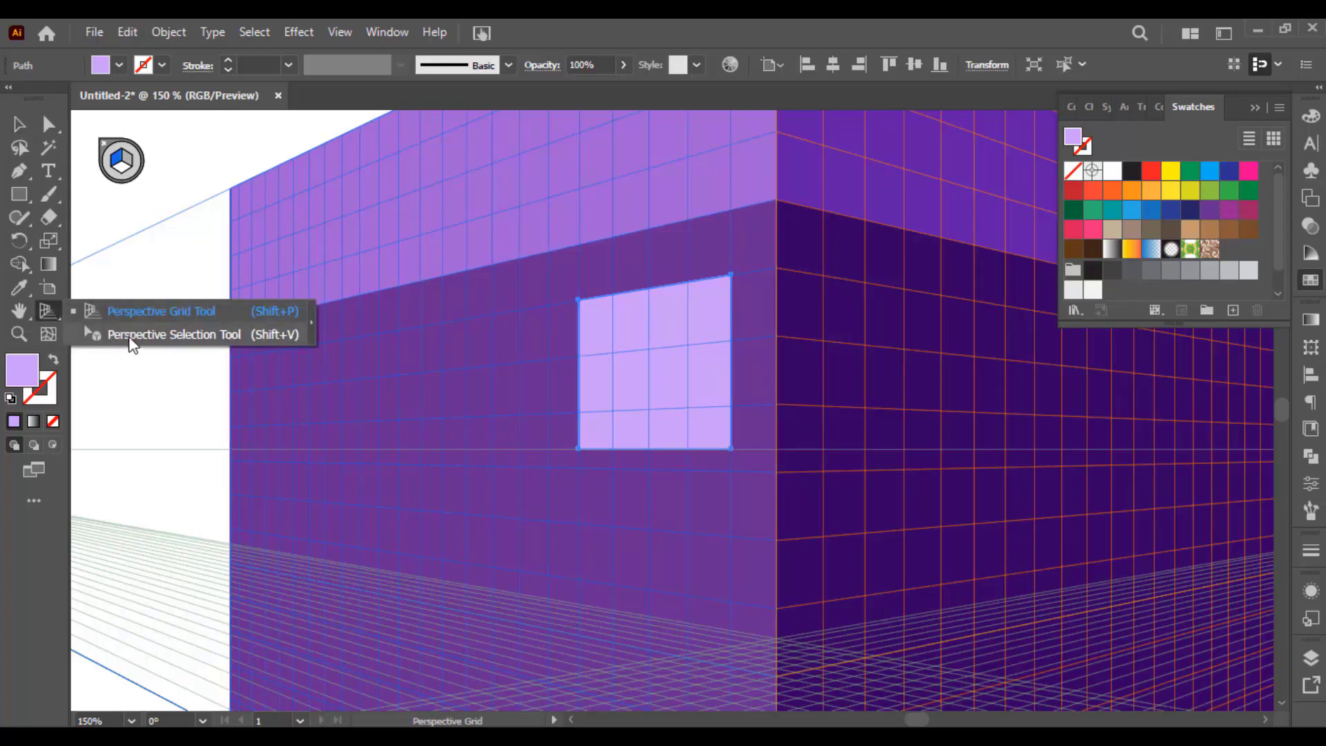
{"action": "left_click", "coordinate": [158, 336]}
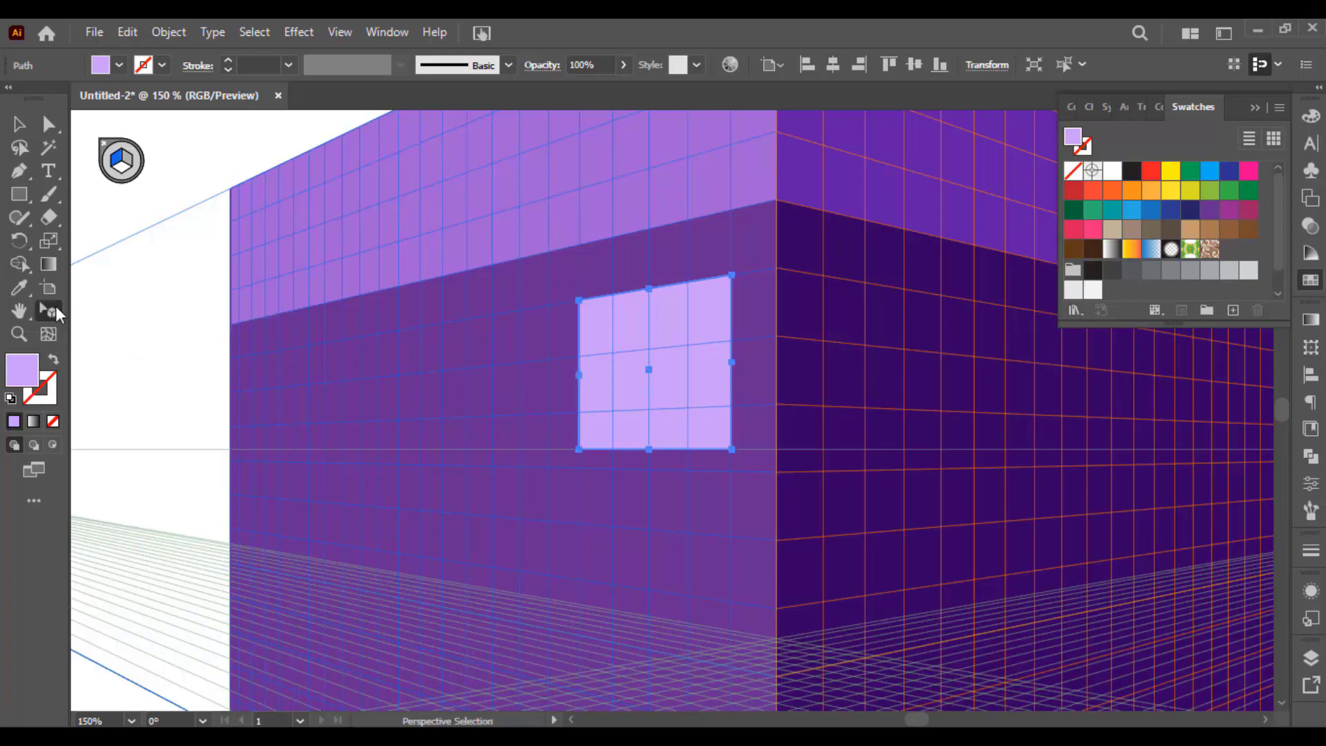
{"action": "left_click", "coordinate": [50, 309]}
{"action": "left_click", "coordinate": [188, 336]}
{"action": "left_click_drag", "start_coordinate": [678, 335], "coordinate": [508, 342]}
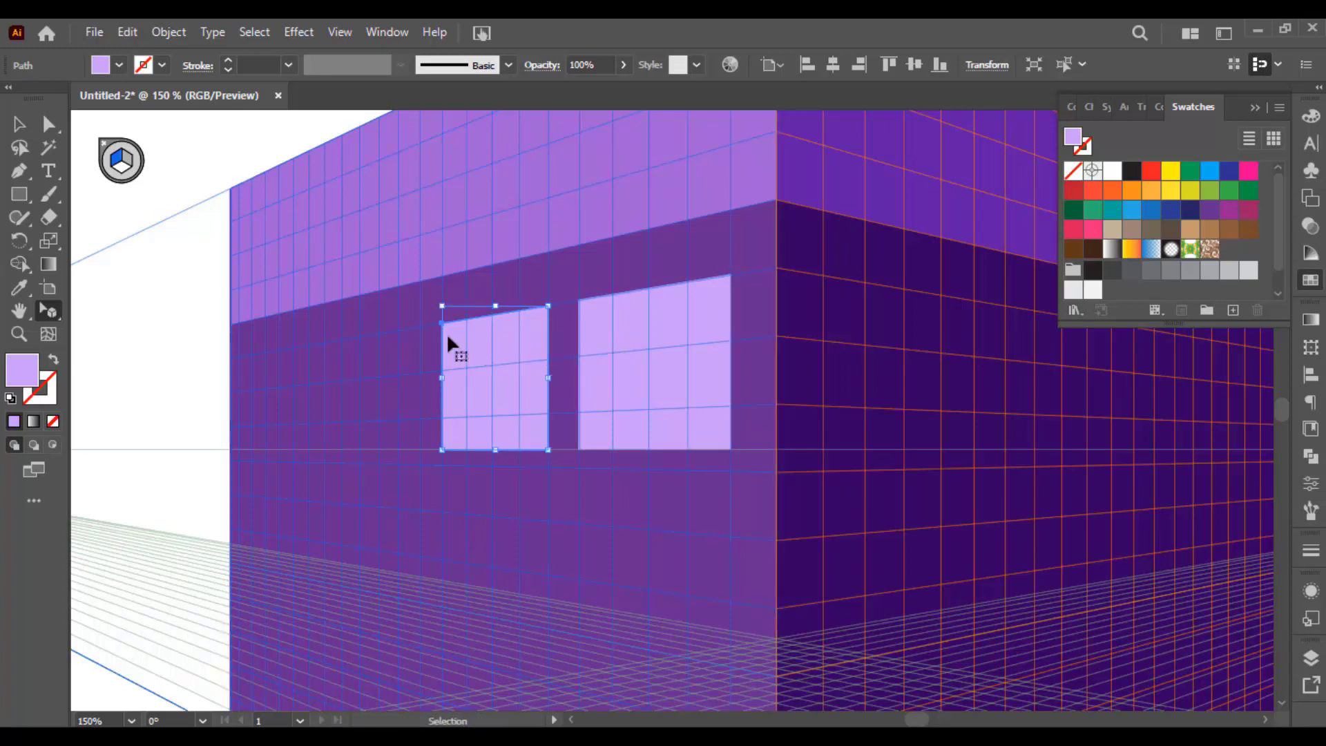
{"action": "key", "text": "ctrl+d"}
{"action": "key", "text": "ctrl+d"}
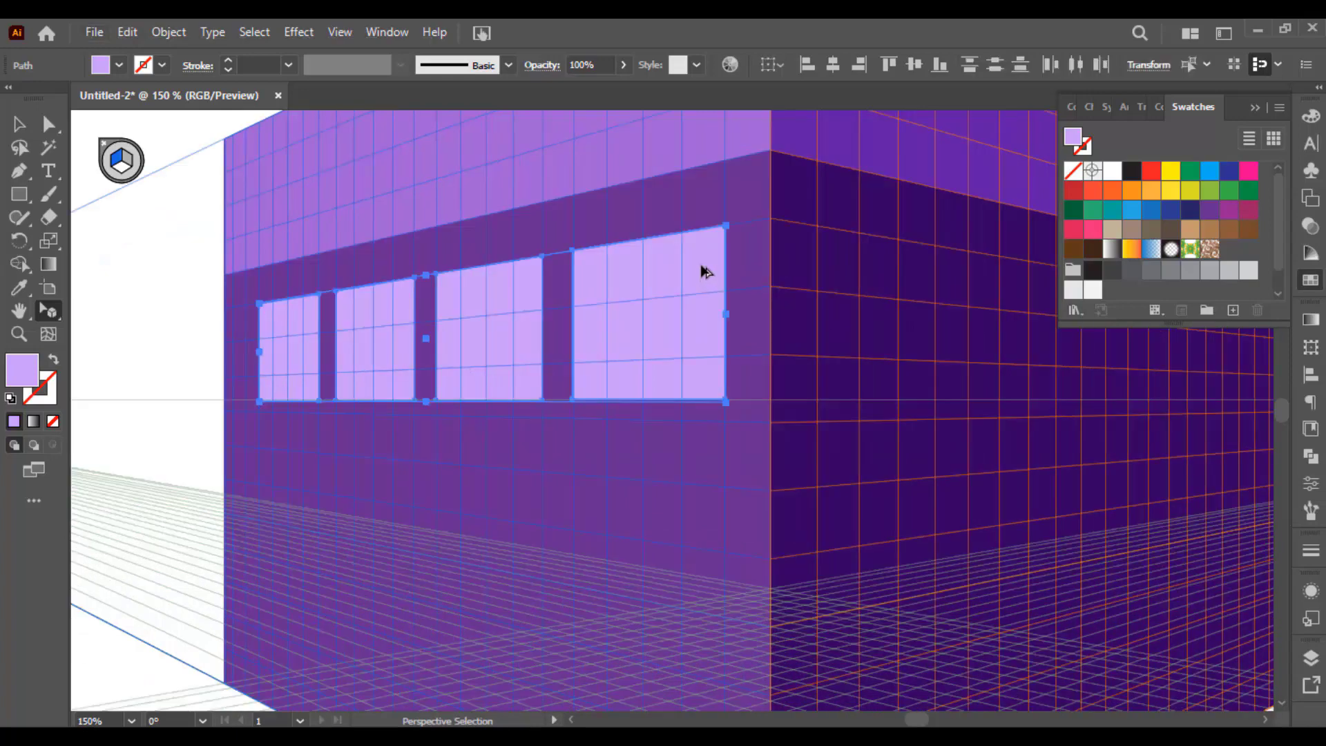
Step: Copy the row of four windows straight down the left face in perspective to make a second row beneath it
{"action": "left_click_drag", "start_coordinate": [703, 271], "coordinate": [708, 462]}
{"action": "left_click_drag", "start_coordinate": [574, 572], "coordinate": [584, 436]}
{"action": "mouse_move", "coordinate": [433, 432]}
{"action": "left_mouse_down"}
{"action": "mouse_move", "coordinate": [429, 409]}
{"action": "mouse_move", "coordinate": [442, 410]}
{"action": "left_mouse_up"}
{"action": "left_click_drag", "start_coordinate": [557, 417], "coordinate": [504, 433]}
Step: Draw a rectangular door with the Rectangle tool on the left face, beneath the windows and reaching down to the building's base
{"action": "scroll", "coordinate": [504, 434], "scroll_direction": "down", "scroll_amount": 1}
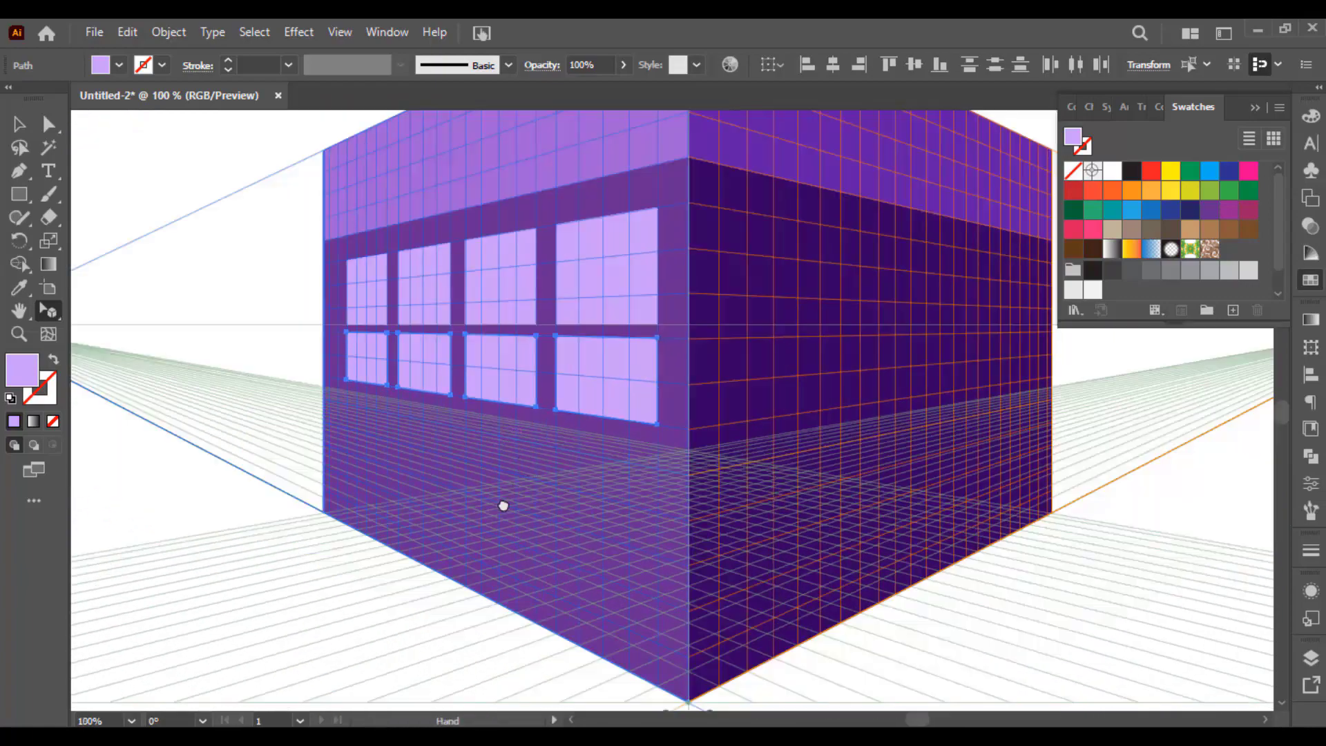
{"action": "left_click_drag", "start_coordinate": [504, 505], "coordinate": [531, 489]}
{"action": "scroll", "coordinate": [525, 493], "scroll_direction": "up", "scroll_amount": 1}
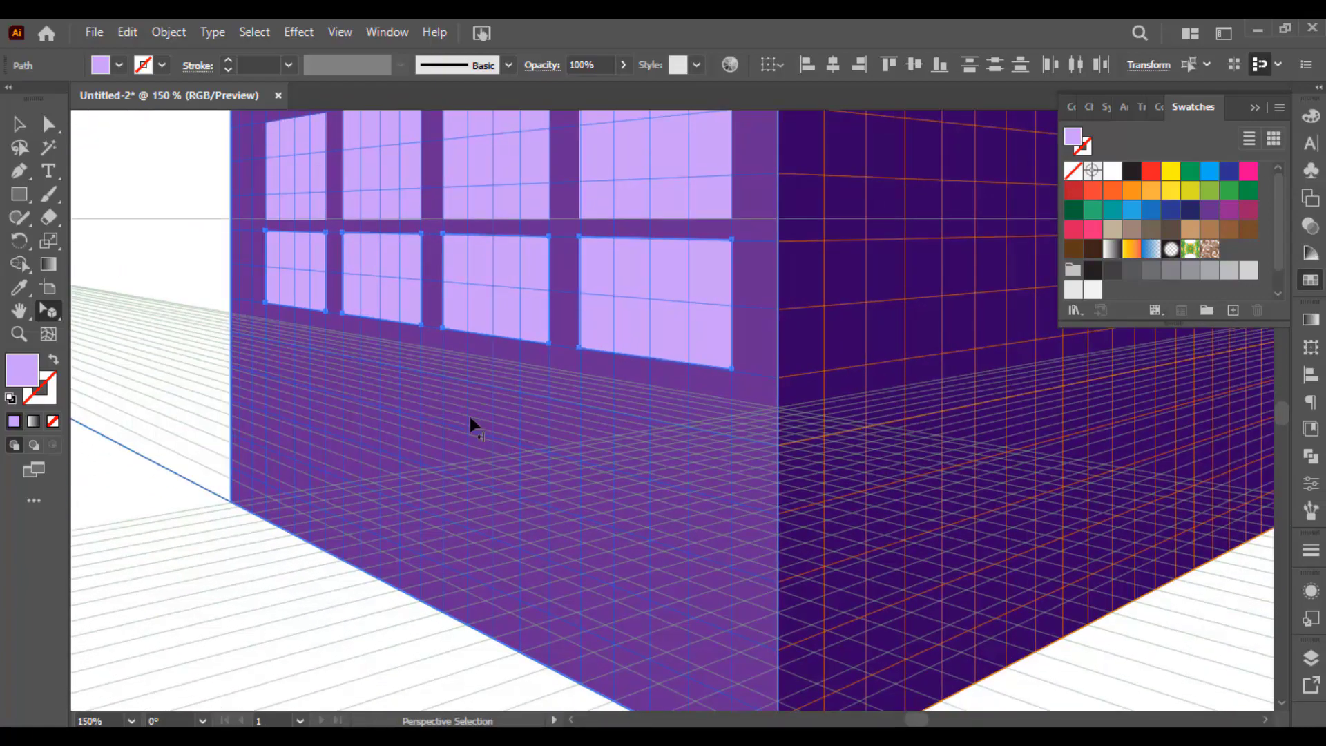
{"action": "left_click", "coordinate": [21, 194]}
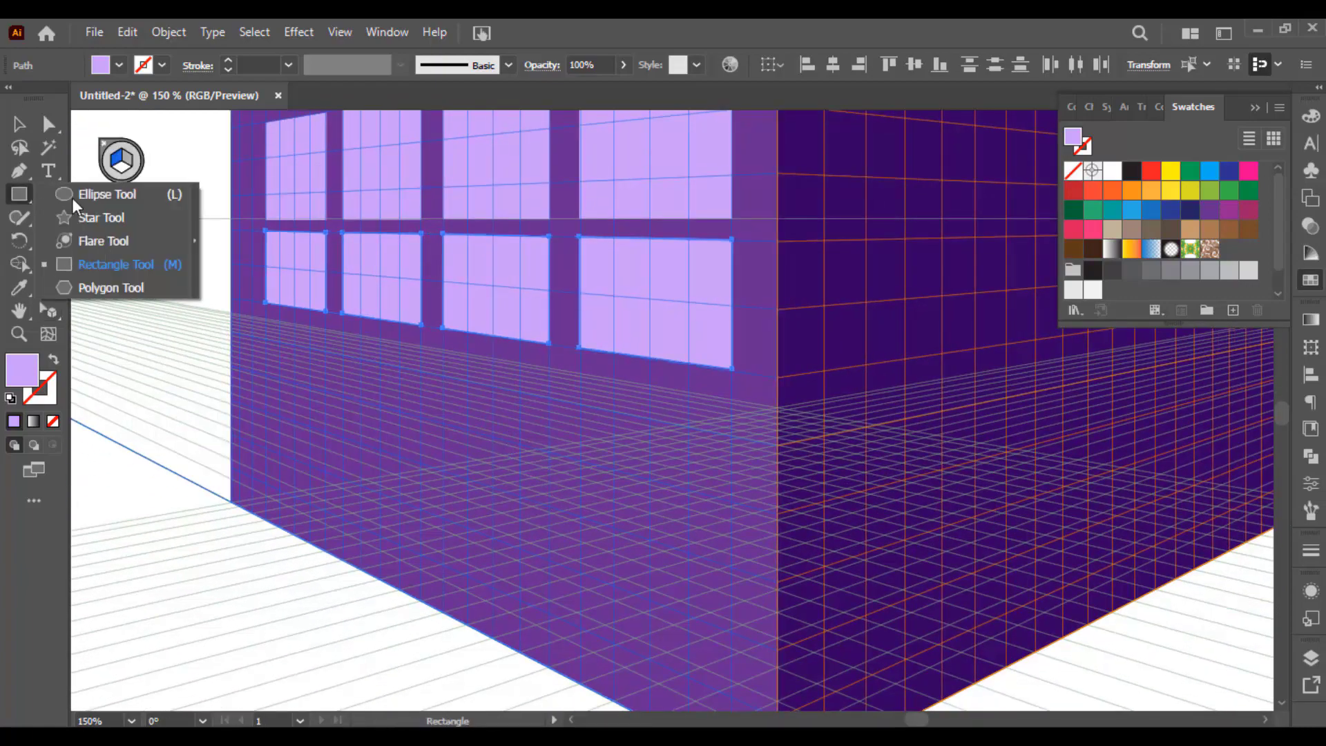
{"action": "left_click", "coordinate": [116, 264]}
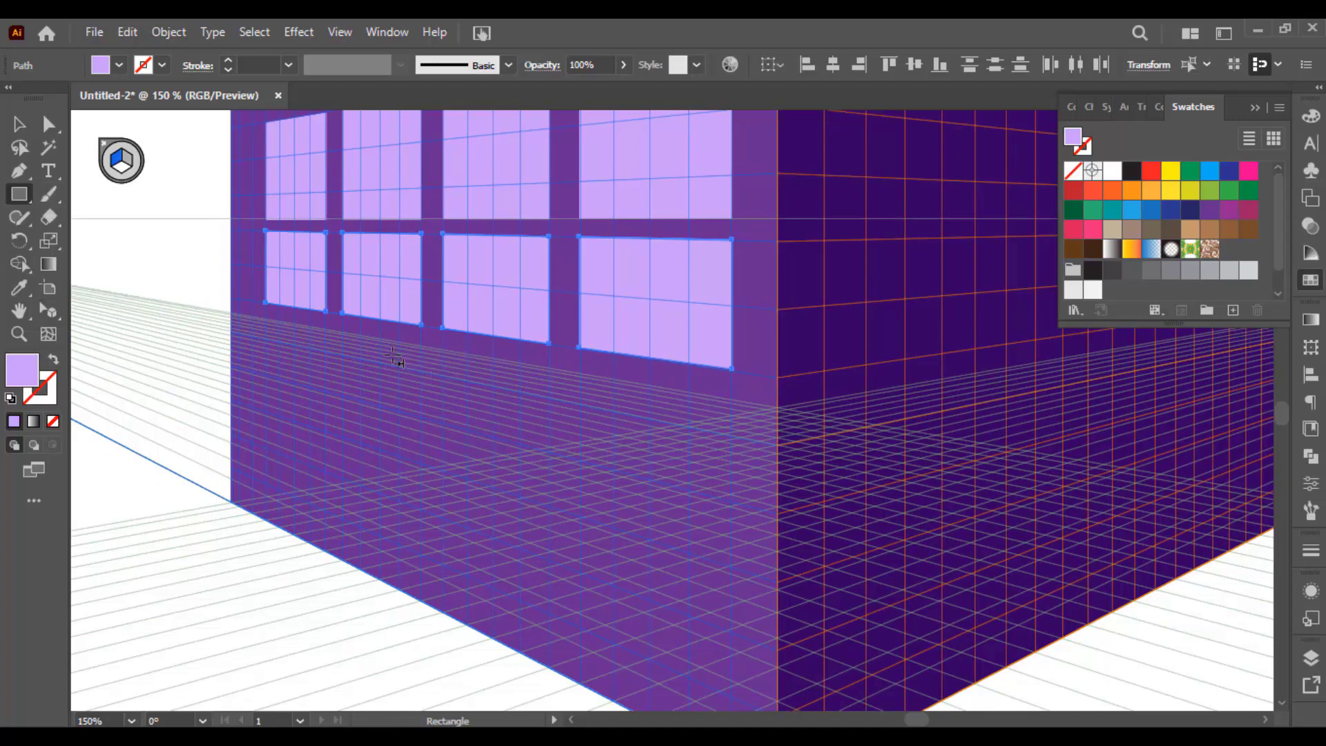
{"action": "left_click_drag", "start_coordinate": [381, 356], "coordinate": [580, 683]}
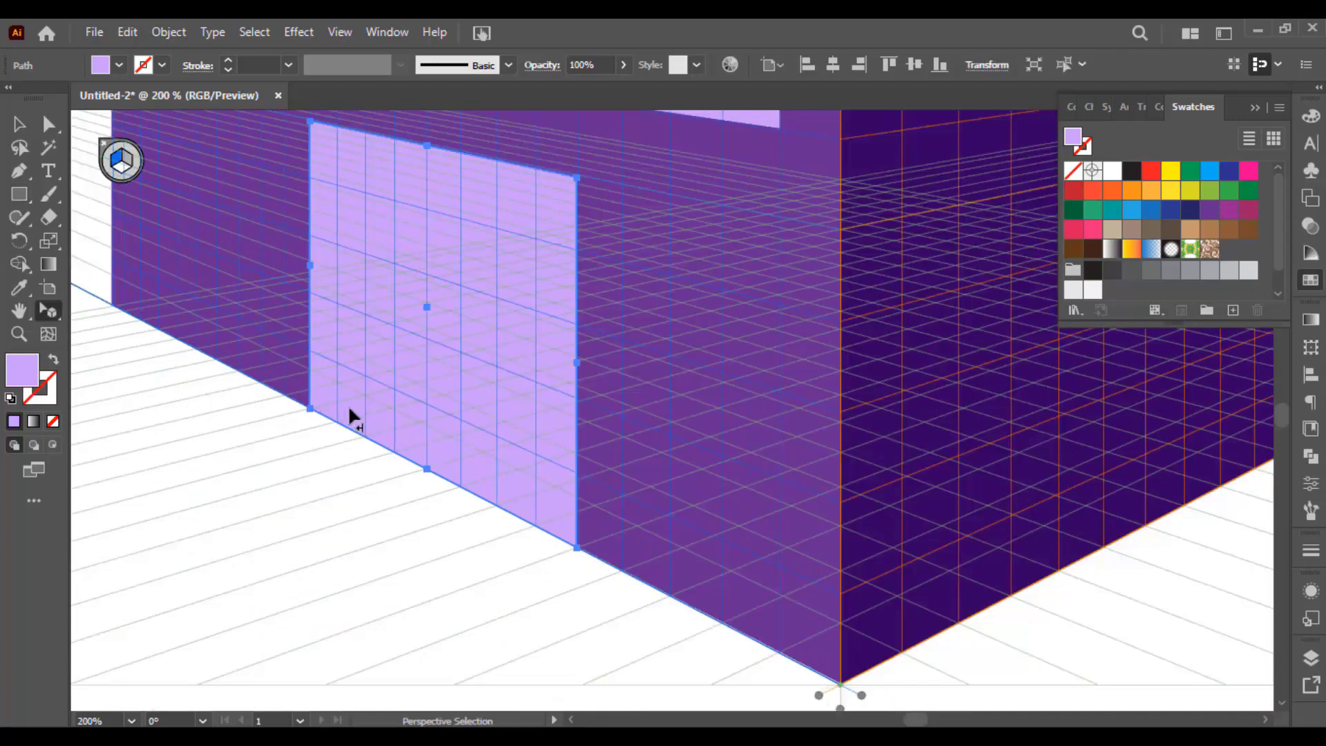
Step: Round the two upper corners of the left door fully into an arch with the Direct Selection tool, and deselect it
{"action": "scroll", "coordinate": [348, 405], "scroll_direction": "up", "scroll_amount": 3}
{"action": "left_click", "coordinate": [52, 122]}
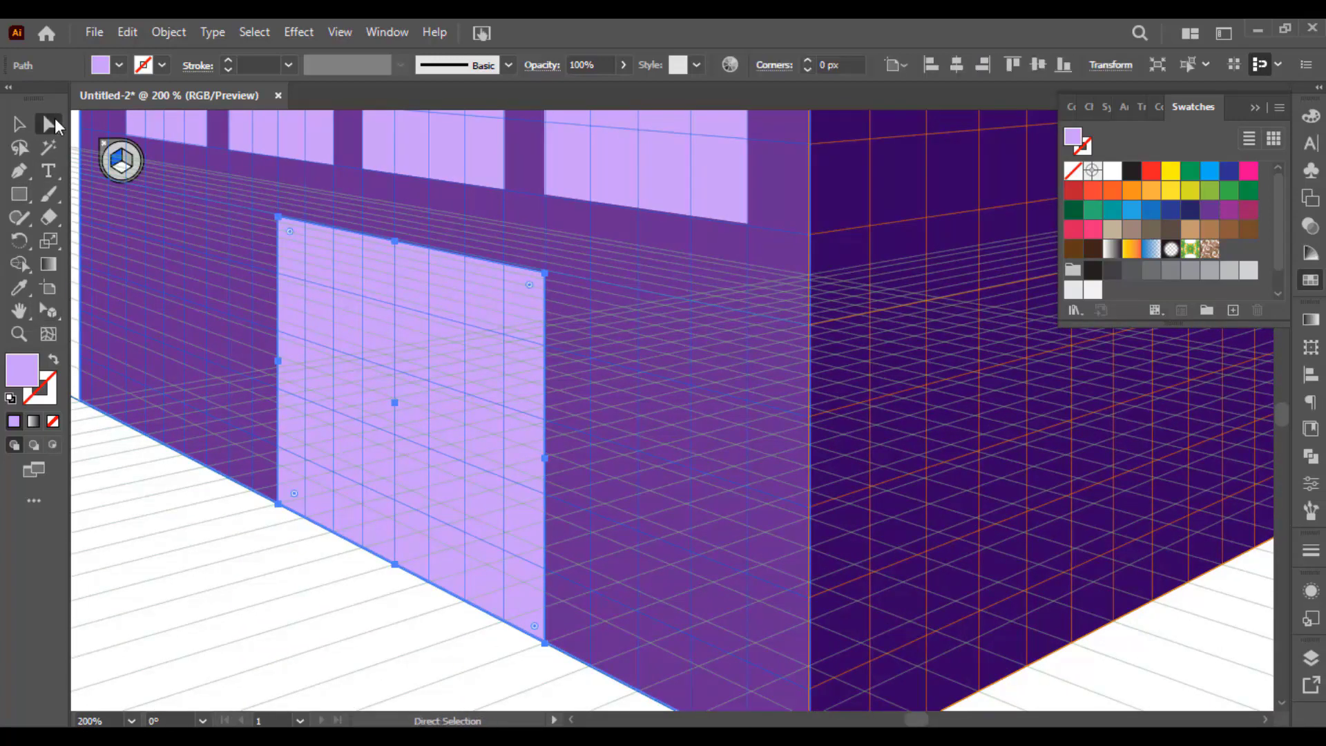
{"action": "left_click", "coordinate": [149, 126]}
{"action": "scroll", "coordinate": [291, 241], "scroll_direction": "up", "scroll_amount": 1}
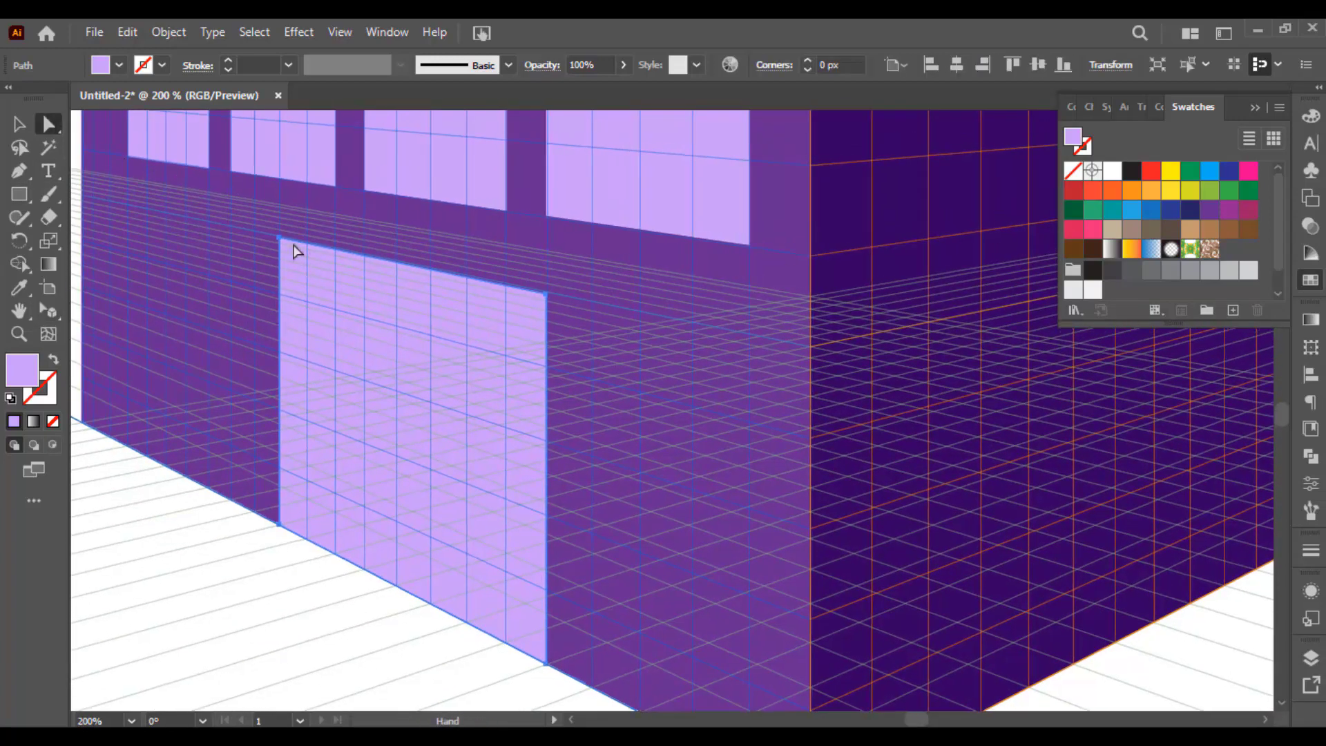
{"action": "left_click", "coordinate": [279, 238]}
{"action": "left_click", "coordinate": [545, 293], "text": "shift"}
{"action": "left_click_drag", "start_coordinate": [531, 306], "coordinate": [305, 595]}
{"action": "scroll", "coordinate": [345, 498], "scroll_direction": "down", "scroll_amount": 2}
{"action": "key", "text": "v"}
{"action": "left_click", "coordinate": [342, 563]}
{"action": "key", "text": "space"}
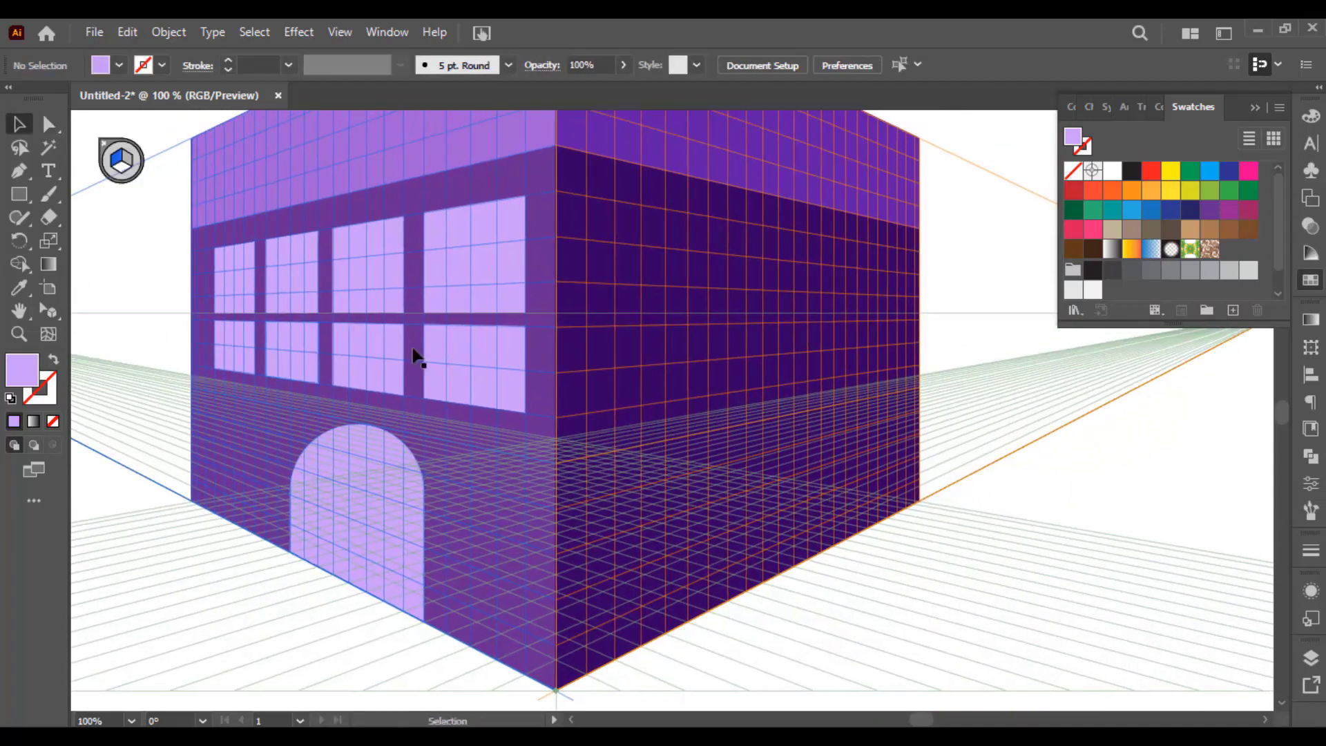
Step: Activate the right plane and draw a light purple window four grid columns wide near the front corner, level with the left face's upper row
{"action": "key", "text": "space"}
{"action": "left_click_drag", "start_coordinate": [375, 370], "coordinate": [375, 410]}
{"action": "scroll", "coordinate": [389, 348], "scroll_direction": "down", "scroll_amount": 1}
{"action": "key", "text": "space"}
{"action": "left_click_drag", "start_coordinate": [449, 348], "coordinate": [423, 357]}
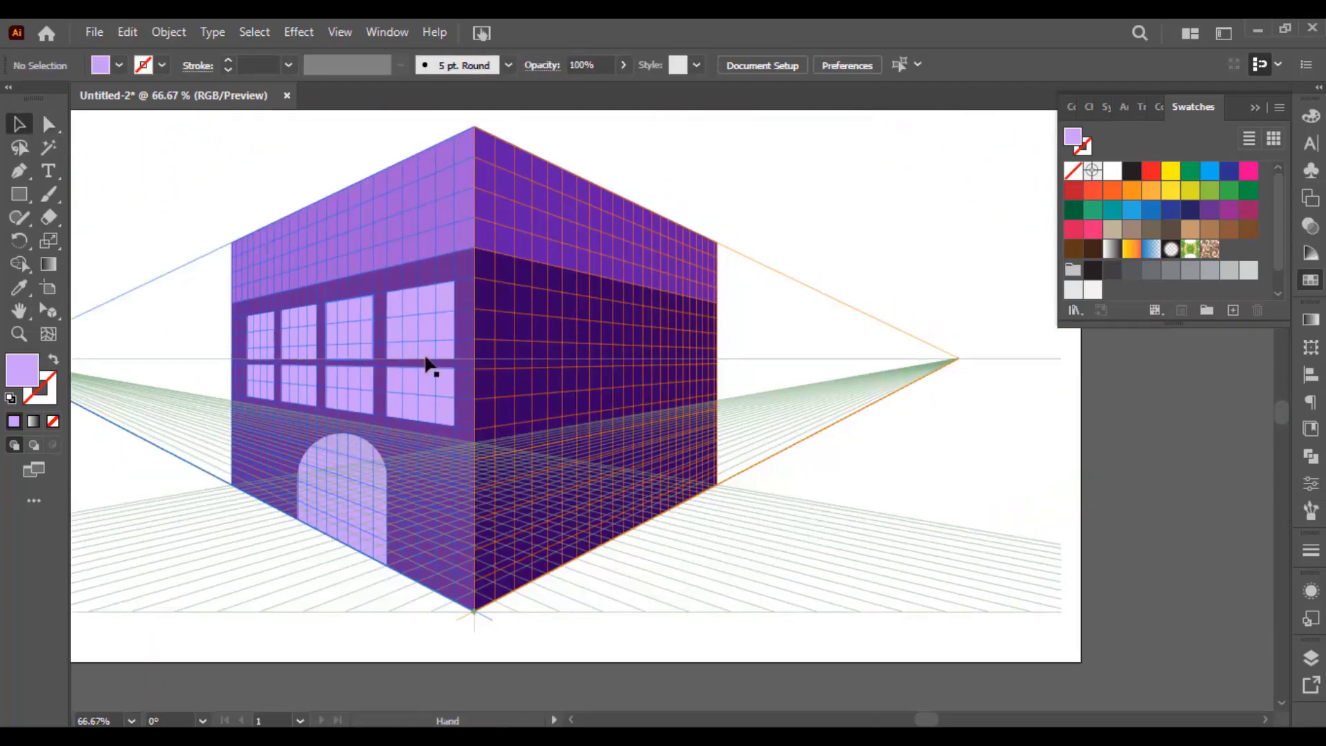
{"action": "scroll", "coordinate": [449, 356], "scroll_direction": "up", "scroll_amount": 1}
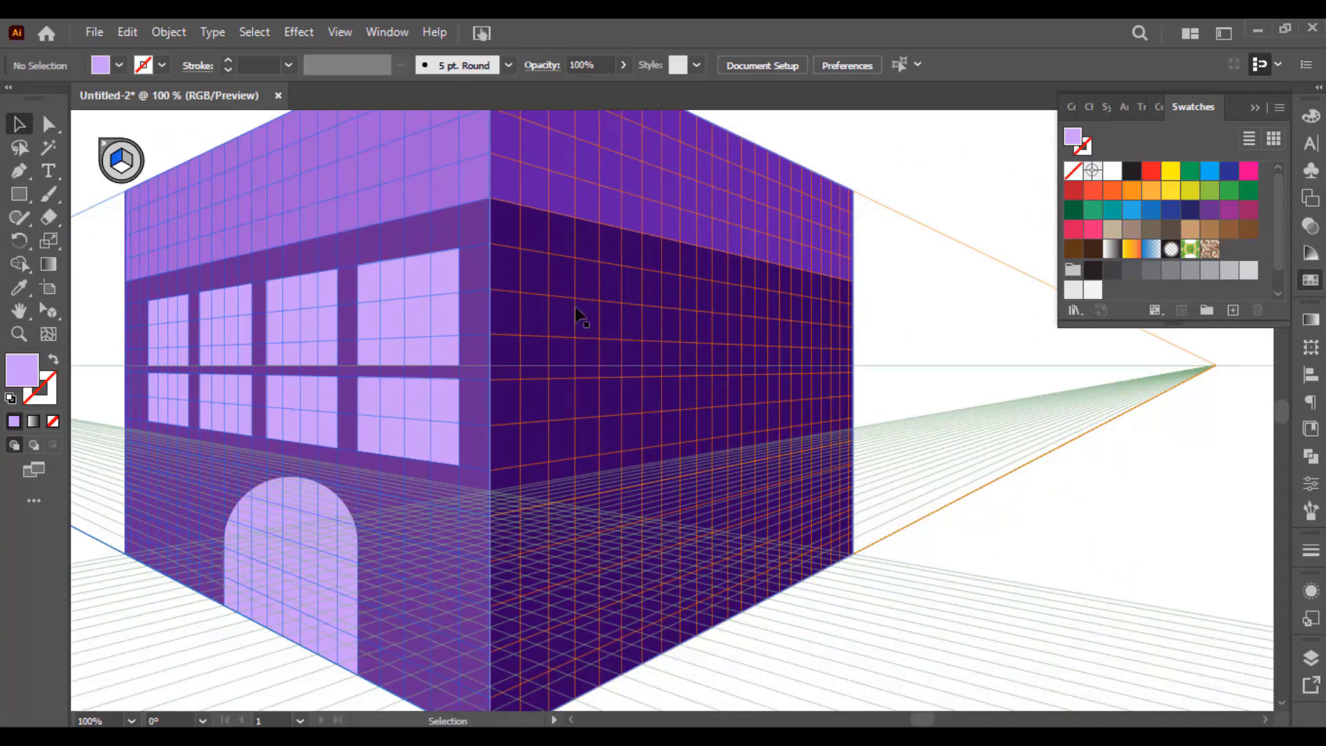
{"action": "scroll", "coordinate": [556, 296], "scroll_direction": "up", "scroll_amount": 1}
{"action": "left_click", "coordinate": [20, 195]}
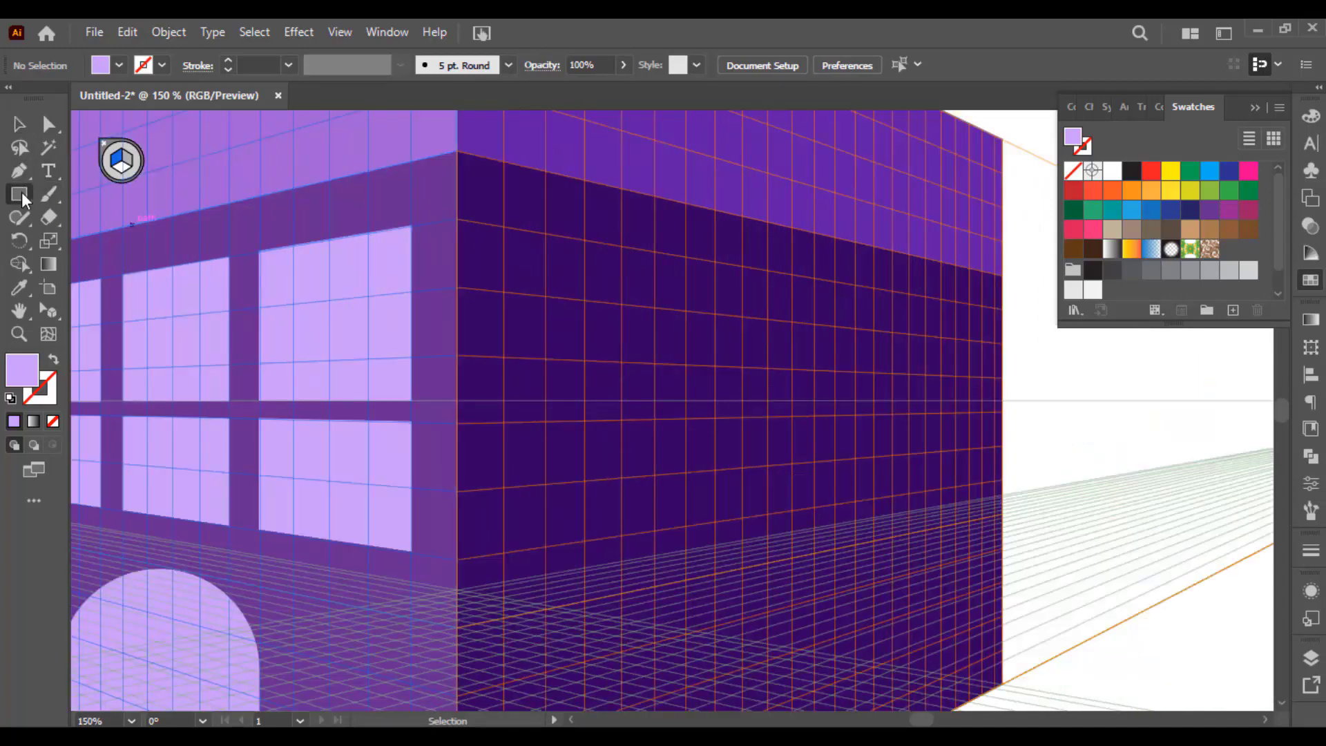
{"action": "left_click", "coordinate": [129, 160]}
{"action": "left_click_drag", "start_coordinate": [505, 226], "coordinate": [654, 400]}
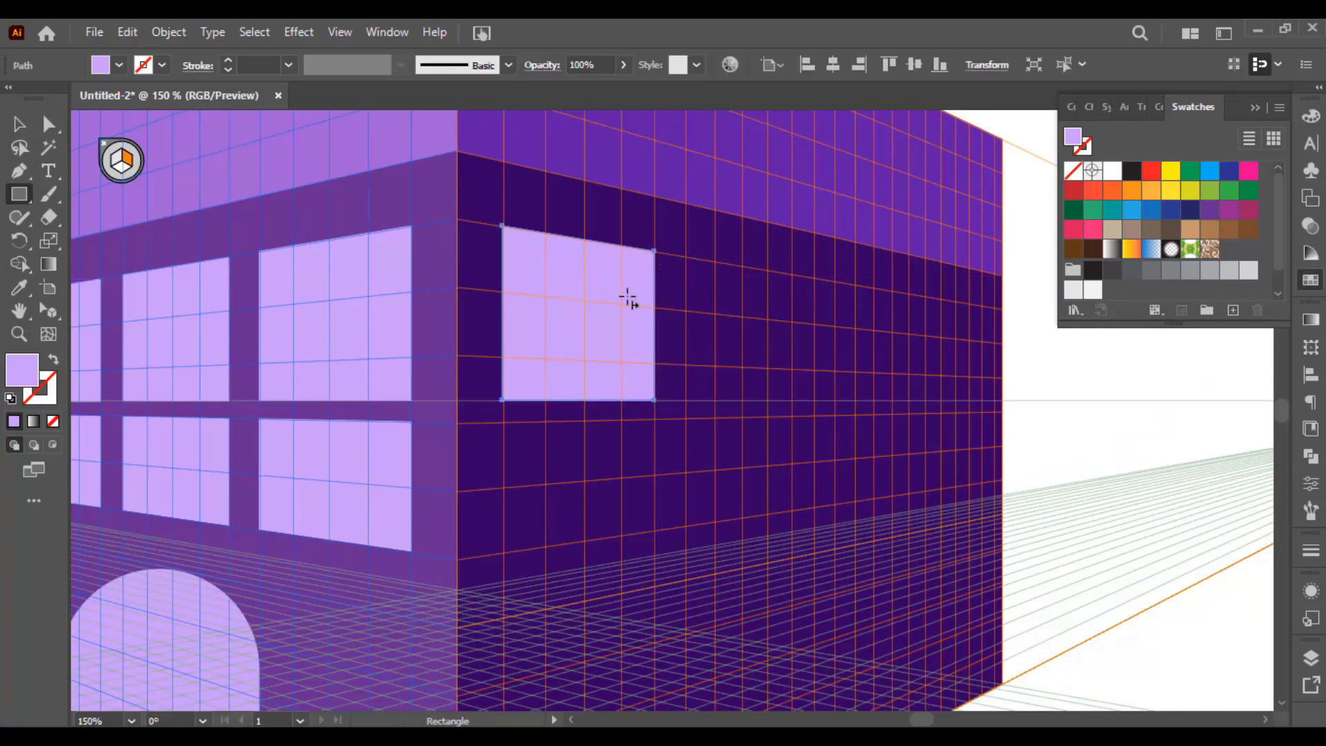
Step: Duplicate the window along the right face in perspective and repeat the copy twice to form a row of four
{"action": "key", "text": "v"}
{"action": "left_click_drag", "start_coordinate": [51, 307], "coordinate": [119, 330]}
{"action": "left_click_drag", "start_coordinate": [580, 324], "coordinate": [767, 297]}
{"action": "key", "text": "ctrl+d"}
{"action": "key", "text": "ctrl+d"}
Step: Select the four right-face windows and copy them straight down in perspective to make a second row
{"action": "key", "text": "space"}
{"action": "left_click", "coordinate": [608, 276]}
{"action": "left_click", "coordinate": [746, 274], "text": "shift"}
{"action": "left_click", "coordinate": [864, 280], "text": "shift"}
{"action": "left_click", "coordinate": [941, 286], "text": "shift"}
{"action": "left_click_drag", "start_coordinate": [607, 297], "coordinate": [587, 438]}
Step: Draw a rectangular door beneath the right face's windows down to the base and fill it with the windows' light purple
{"action": "left_click_drag", "start_coordinate": [518, 533], "coordinate": [518, 492]}
{"action": "scroll", "coordinate": [632, 478], "scroll_direction": "down", "scroll_amount": 1}
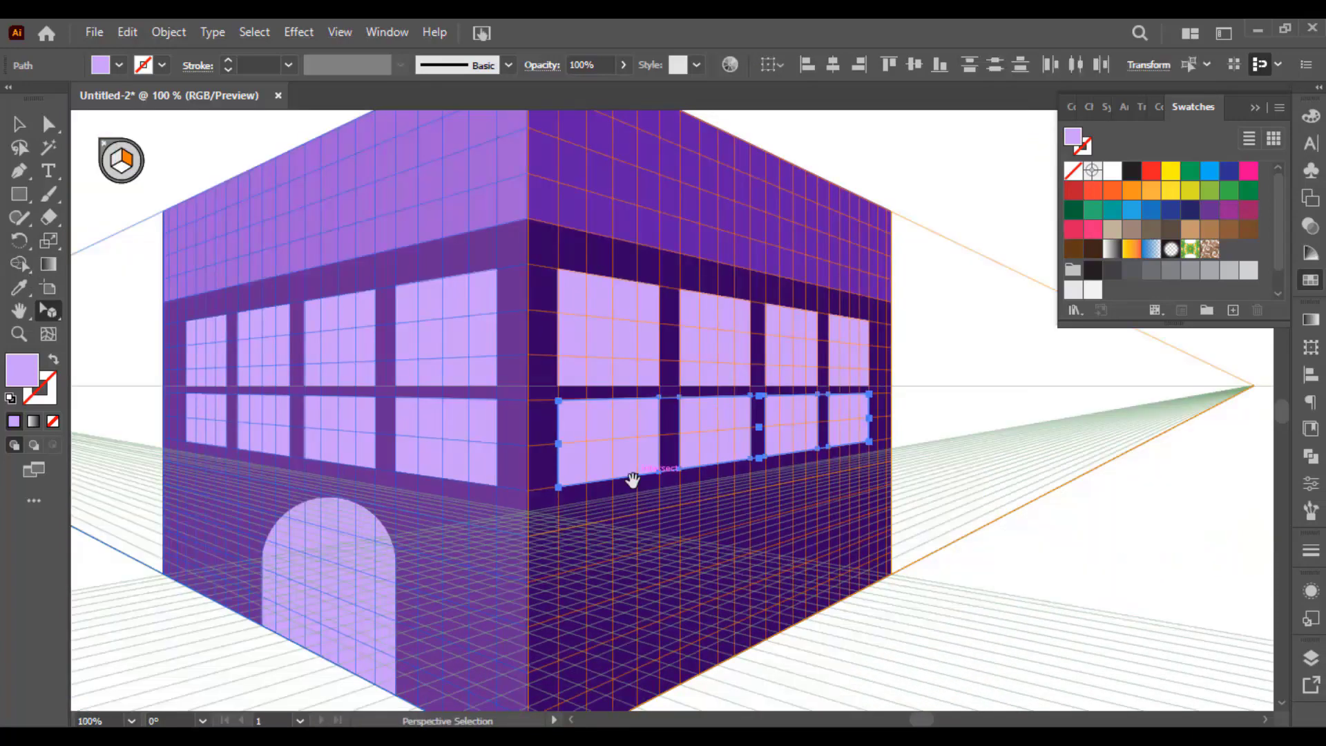
{"action": "left_click_drag", "start_coordinate": [631, 479], "coordinate": [638, 411]}
{"action": "key", "text": "v"}
{"action": "left_click", "coordinate": [670, 477]}
{"action": "scroll", "coordinate": [667, 475], "scroll_direction": "up", "scroll_amount": 1}
{"action": "left_click_drag", "start_coordinate": [636, 464], "coordinate": [605, 383]}
{"action": "key", "text": "m"}
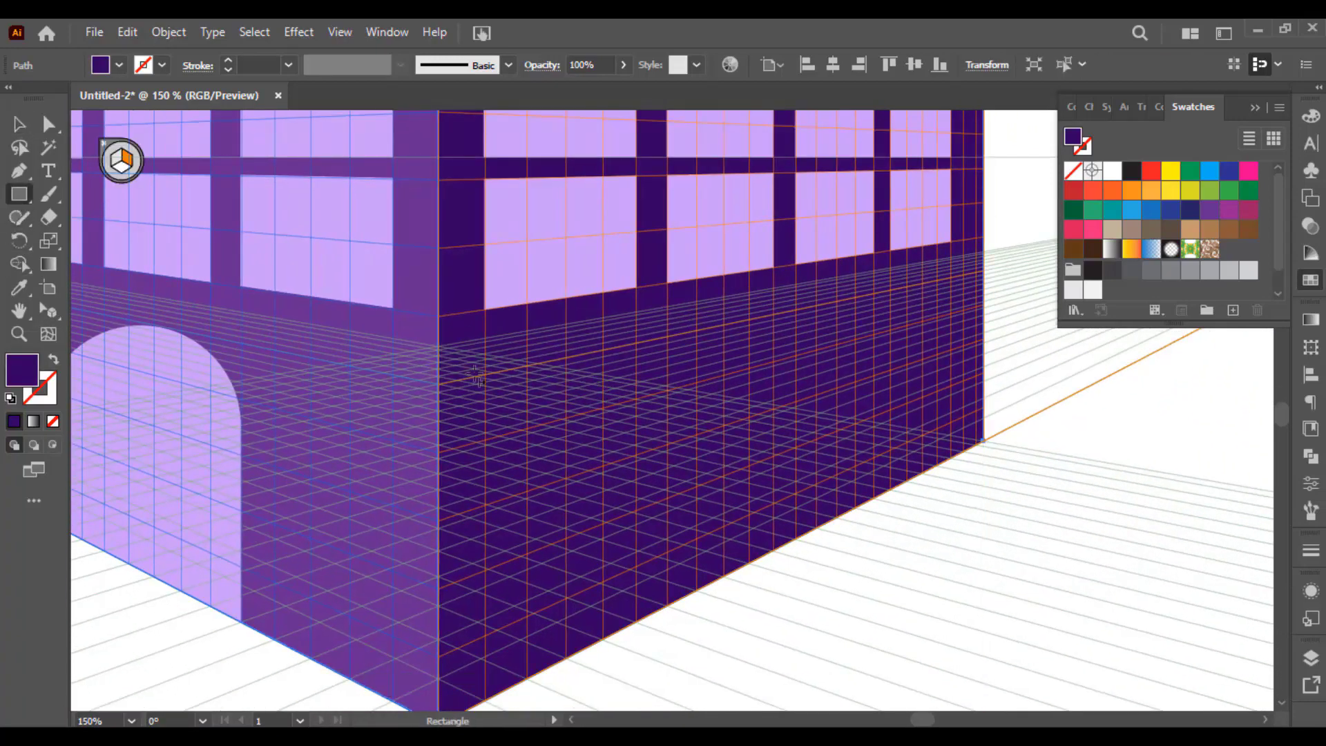
{"action": "left_click_drag", "start_coordinate": [615, 324], "coordinate": [845, 515]}
{"action": "key", "text": "i"}
{"action": "left_click", "coordinate": [603, 262]}
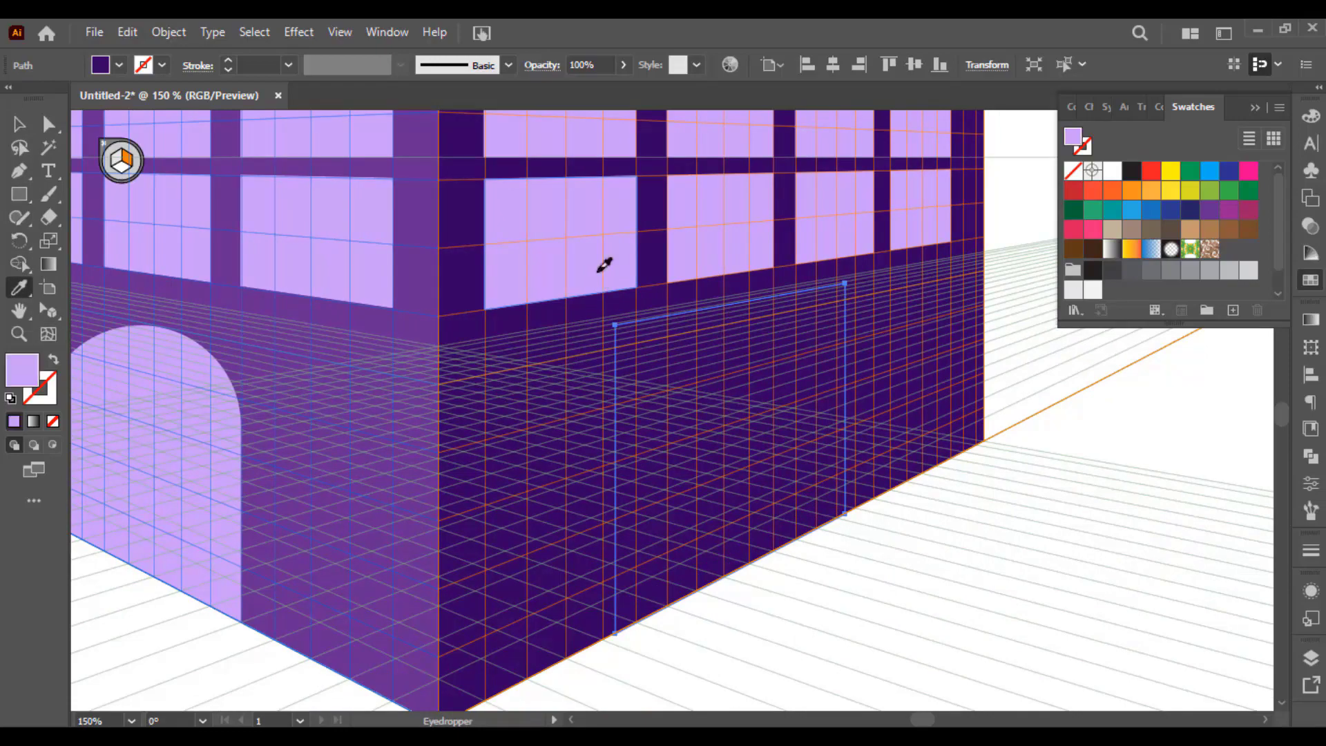
Step: Try rounding the right door's two upper corners into an arch, and undo the rounding
{"action": "key", "text": "a"}
{"action": "left_click", "coordinate": [615, 326]}
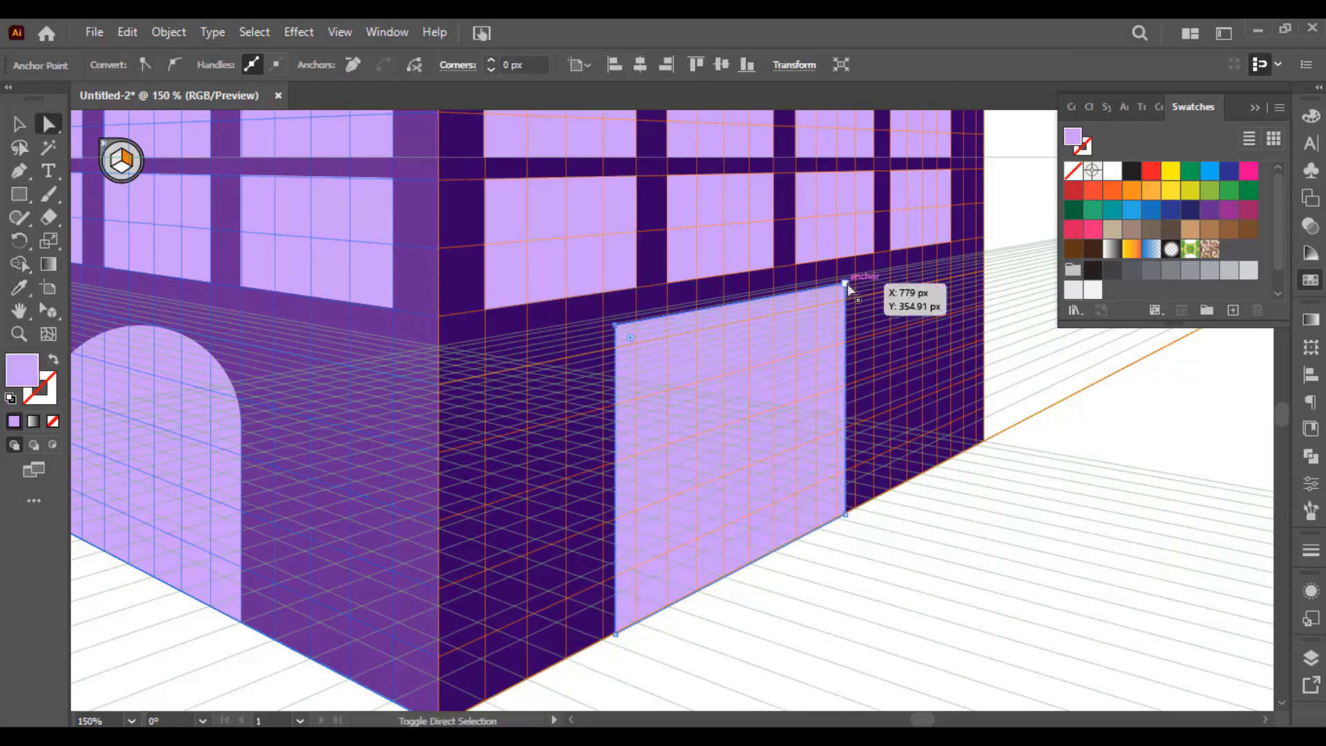
{"action": "left_click", "coordinate": [845, 283], "text": "shift"}
{"action": "left_click_drag", "start_coordinate": [832, 298], "coordinate": [750, 620]}
{"action": "left_click", "coordinate": [919, 600]}
{"action": "scroll", "coordinate": [853, 599], "scroll_direction": "down", "scroll_amount": 2}
{"action": "scroll", "coordinate": [857, 596], "scroll_direction": "up", "scroll_amount": 1}
{"action": "left_click_drag", "start_coordinate": [839, 560], "coordinate": [811, 533]}
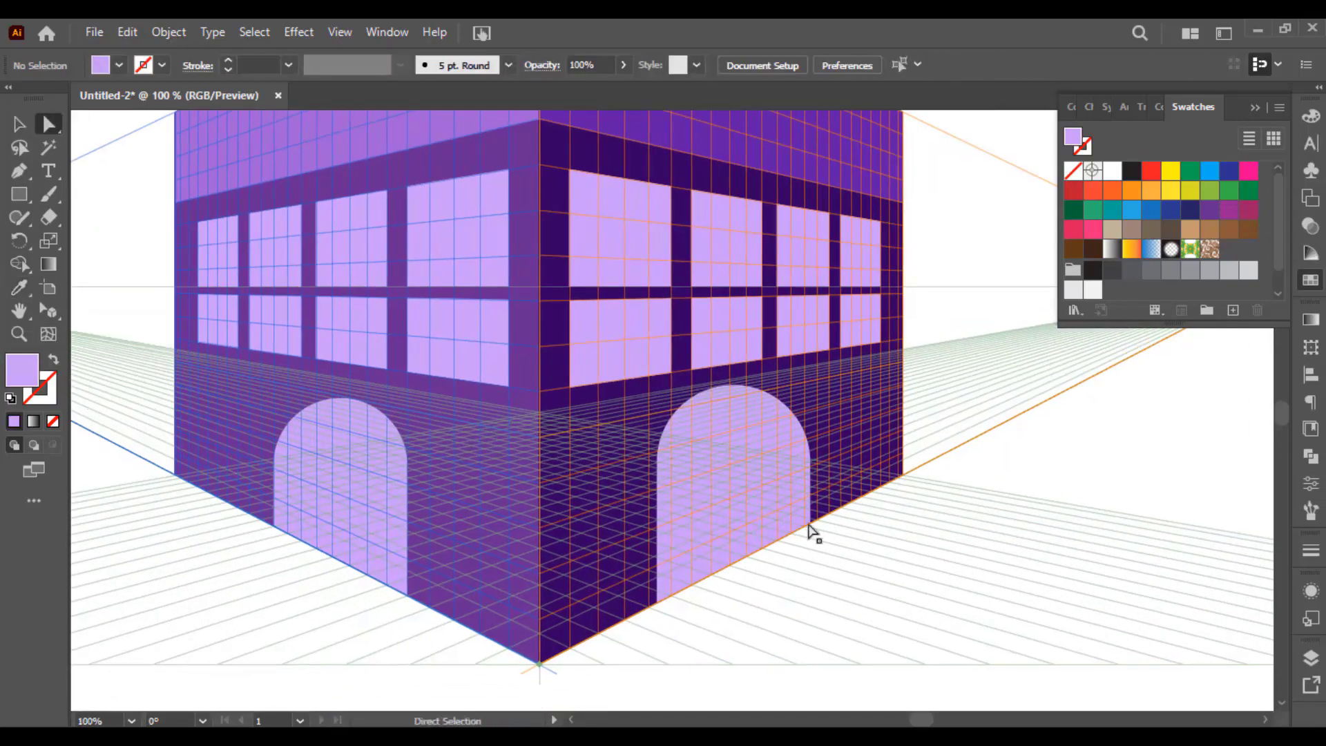
{"action": "key", "text": "ctrl+z"}
Step: Narrow the right door in perspective by moving its far edge toward the building's front corner
{"action": "scroll", "coordinate": [774, 442], "scroll_direction": "up", "scroll_amount": 2}
{"action": "left_click_drag", "start_coordinate": [763, 424], "coordinate": [664, 384]}
{"action": "left_click", "coordinate": [49, 311]}
{"action": "left_click_drag", "start_coordinate": [771, 277], "coordinate": [721, 283]}
{"action": "key", "text": "ctrl+minus"}
{"action": "left_click_drag", "start_coordinate": [759, 369], "coordinate": [958, 371]}
Step: Round the narrowed right door's two upper corners fully into an arch, and deselect it
{"action": "key", "text": "a"}
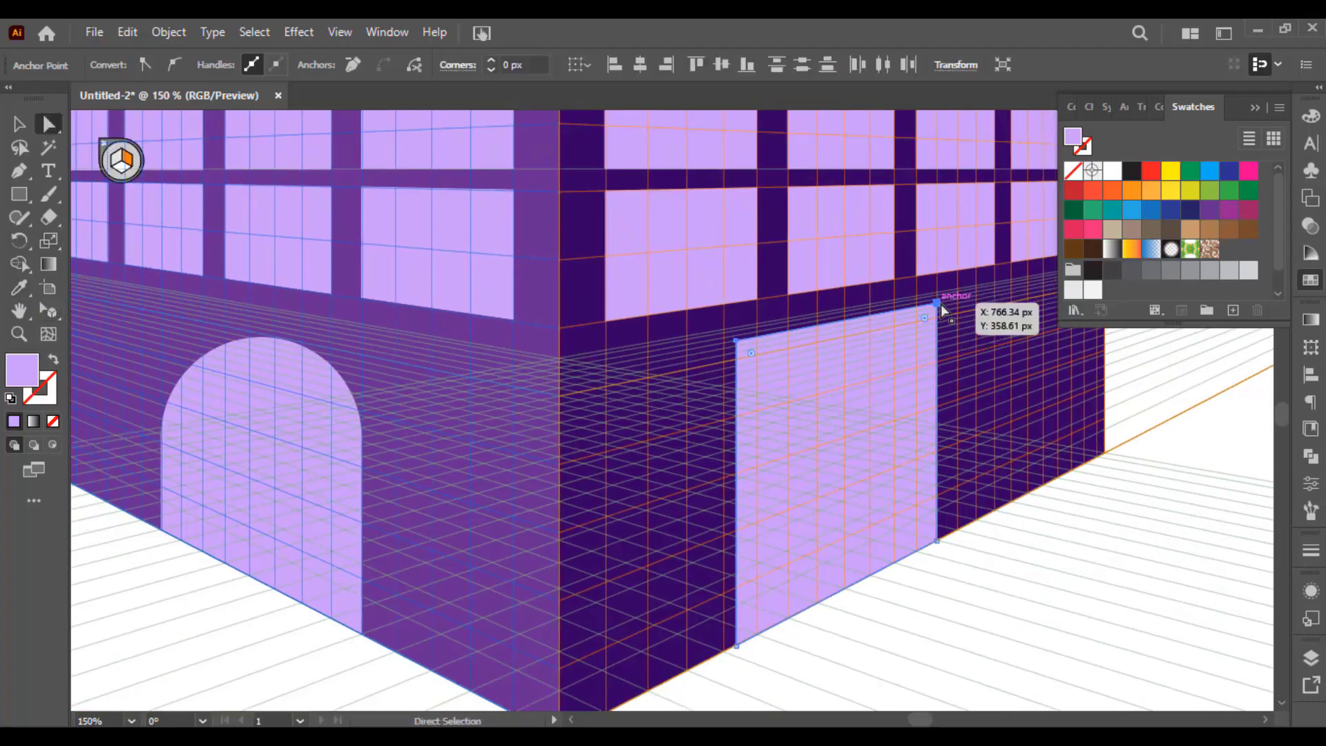
{"action": "left_click", "coordinate": [937, 303]}
{"action": "left_click", "coordinate": [736, 341], "text": "shift"}
{"action": "left_click_drag", "start_coordinate": [750, 353], "coordinate": [967, 542]}
{"action": "key", "text": "v"}
{"action": "left_click", "coordinate": [1034, 542]}
Step: Select all eight windows on the right face and fill them with the darker purple #9977C6
{"action": "scroll", "coordinate": [1033, 545], "scroll_direction": "down", "scroll_amount": 1}
{"action": "scroll", "coordinate": [1033, 542], "scroll_direction": "down", "scroll_amount": 3}
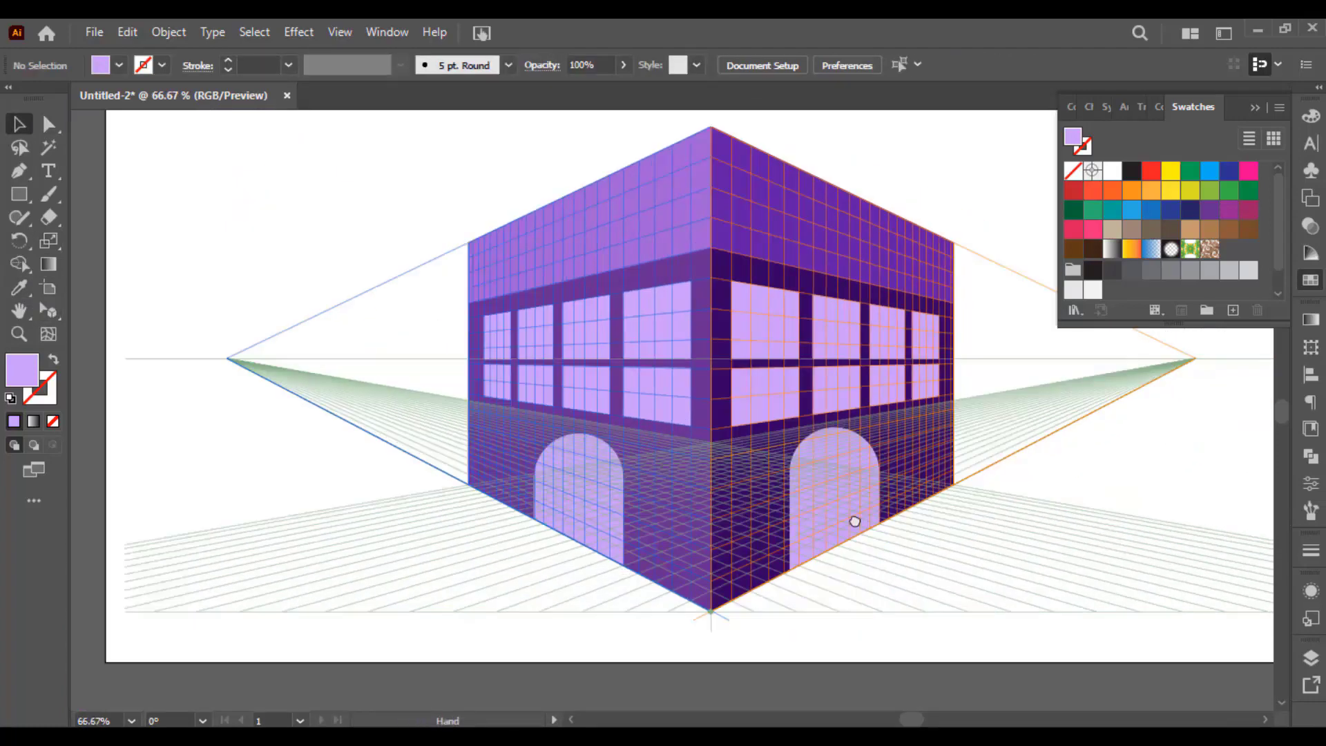
{"action": "scroll", "coordinate": [799, 520], "scroll_direction": "up", "scroll_amount": 3}
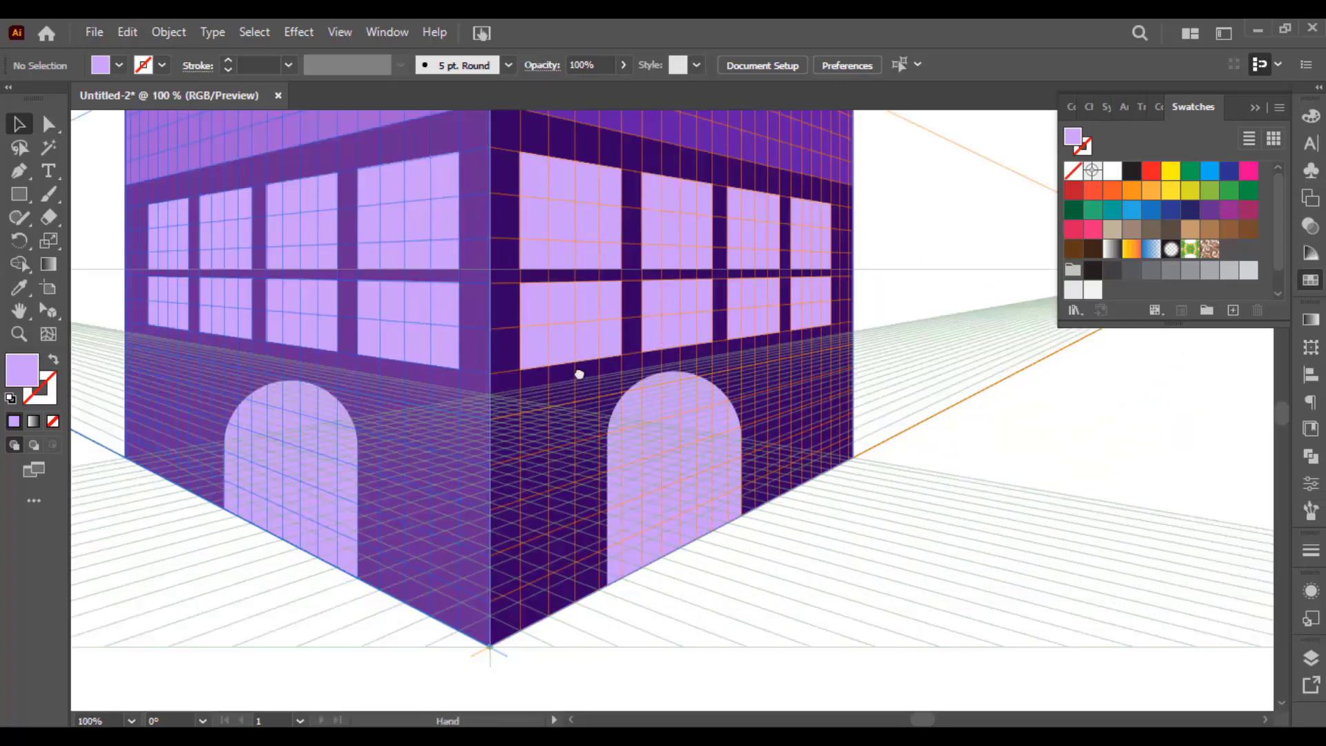
{"action": "scroll", "coordinate": [577, 373], "scroll_direction": "up", "scroll_amount": 2}
{"action": "left_click", "coordinate": [561, 341]}
{"action": "left_click", "coordinate": [552, 290], "text": "shift"}
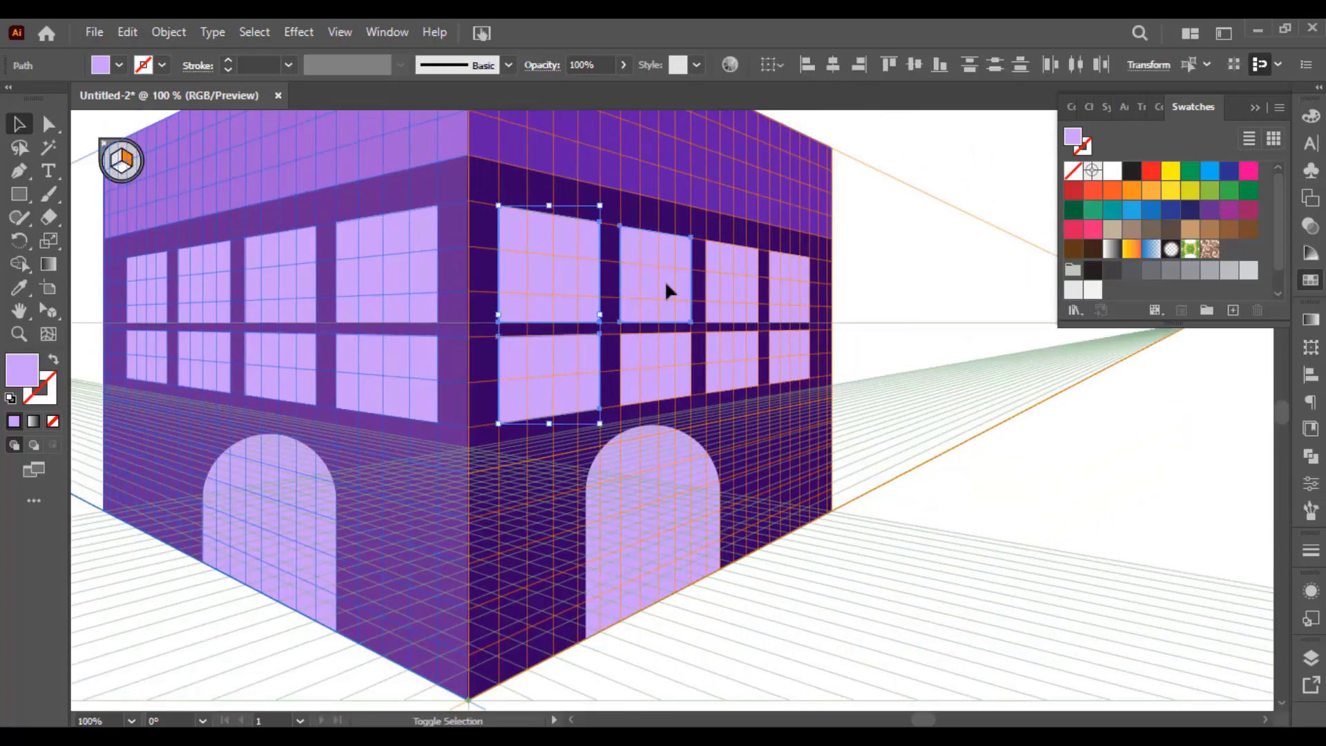
{"action": "left_click", "coordinate": [736, 309], "text": "shift"}
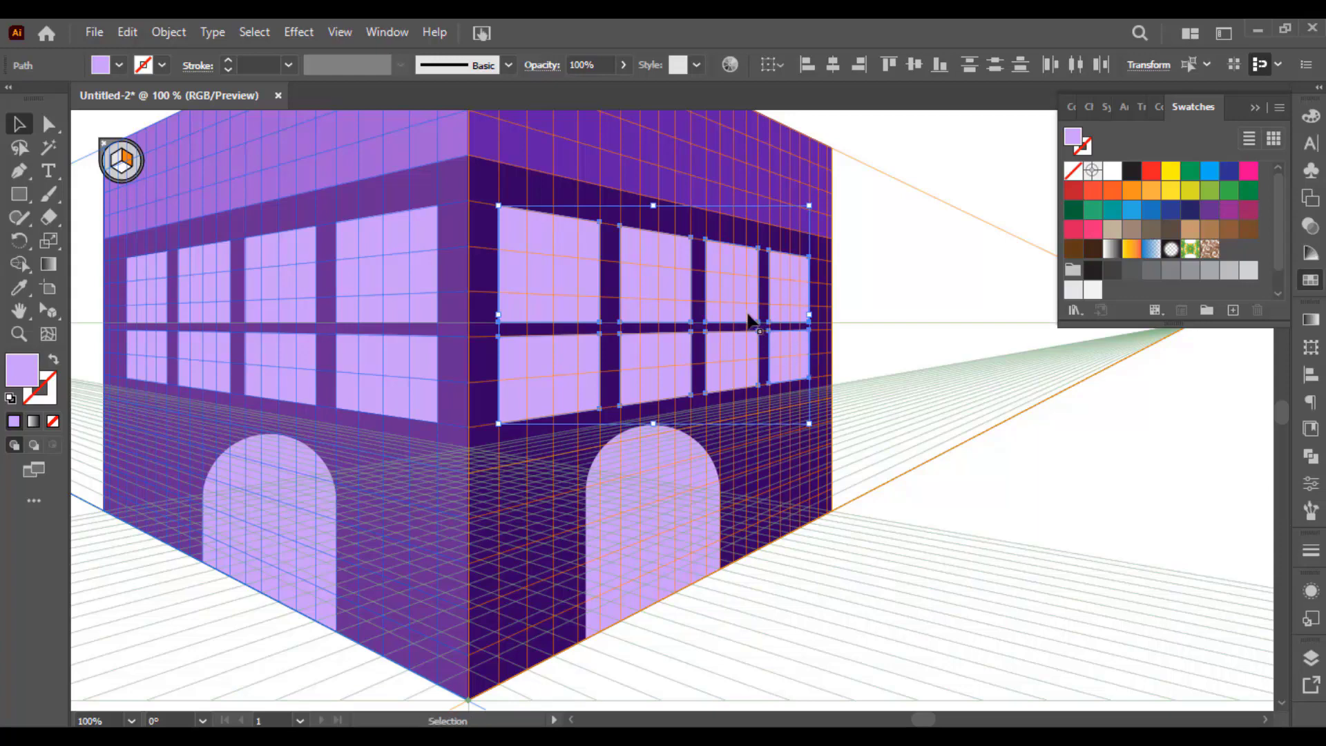
{"action": "scroll", "coordinate": [755, 320], "scroll_direction": "up", "scroll_amount": 2}
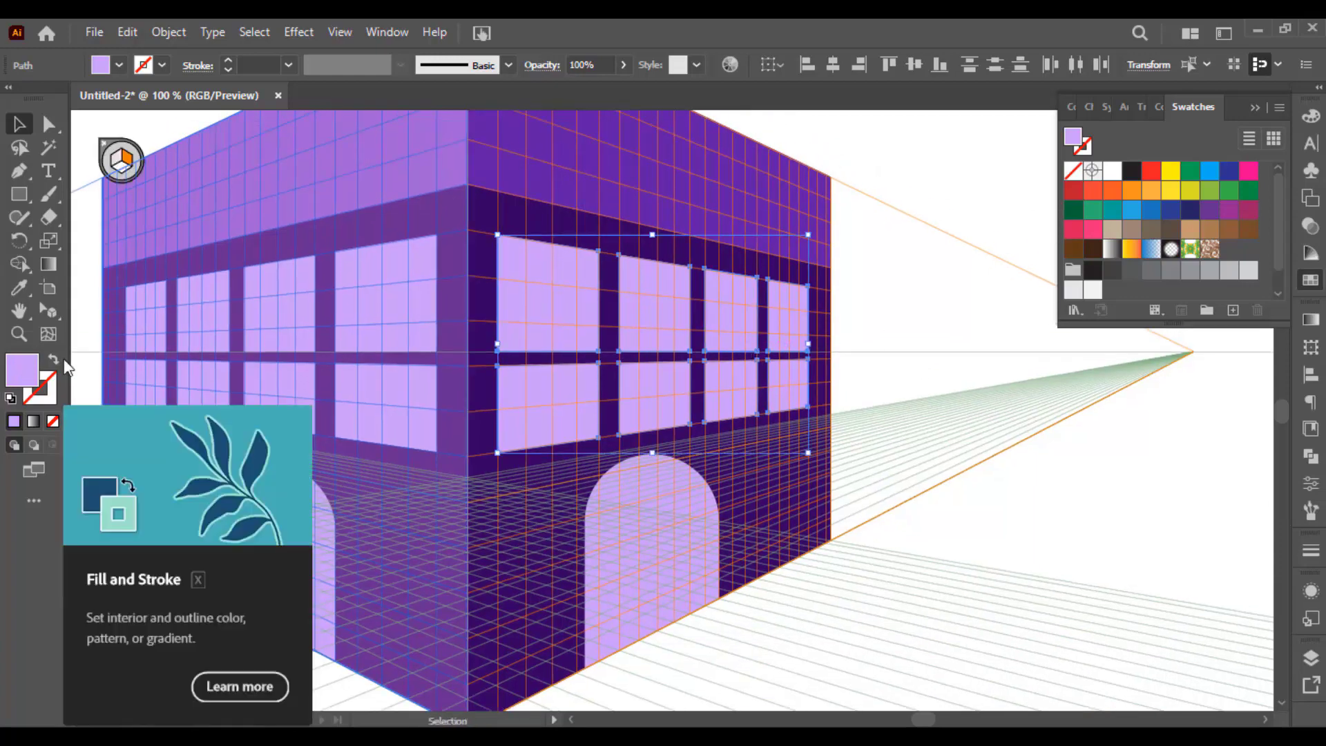
{"action": "double_click", "coordinate": [19, 372]}
{"action": "left_click_drag", "start_coordinate": [574, 248], "coordinate": [591, 289]}
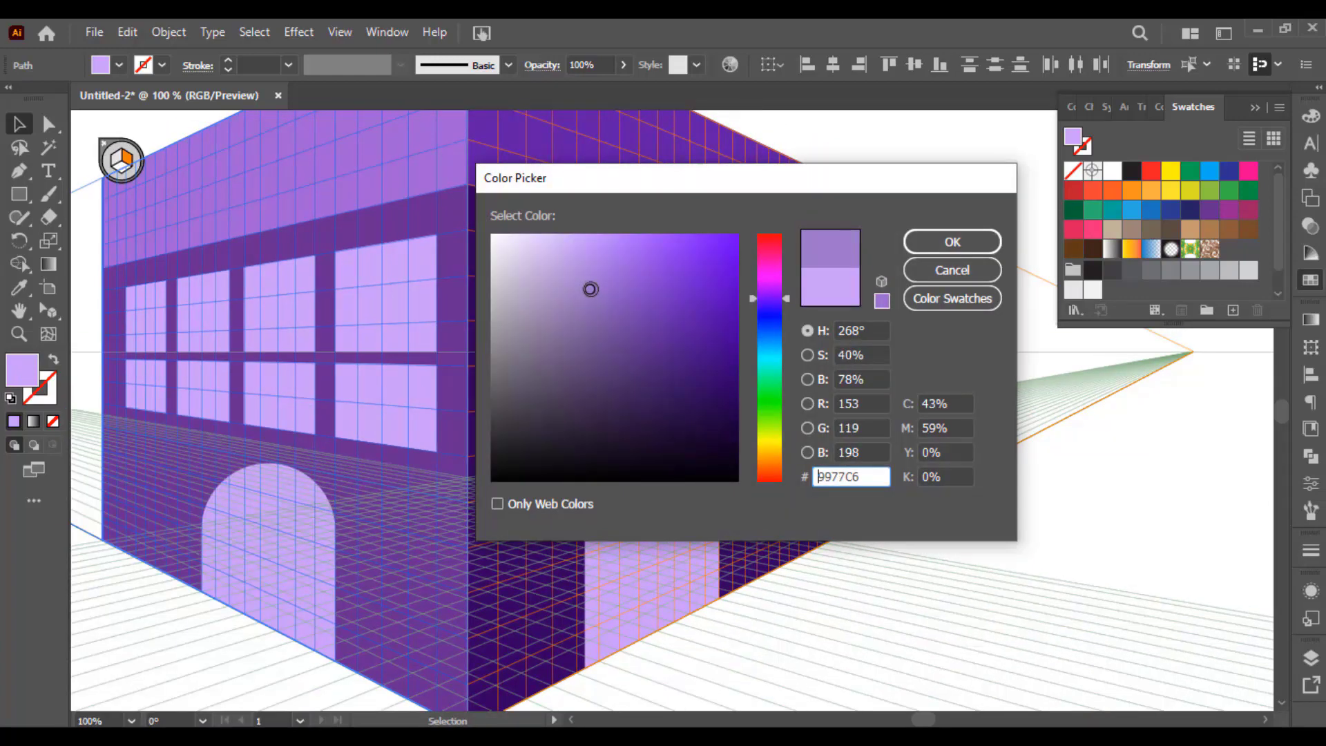
{"action": "left_click", "coordinate": [933, 243]}
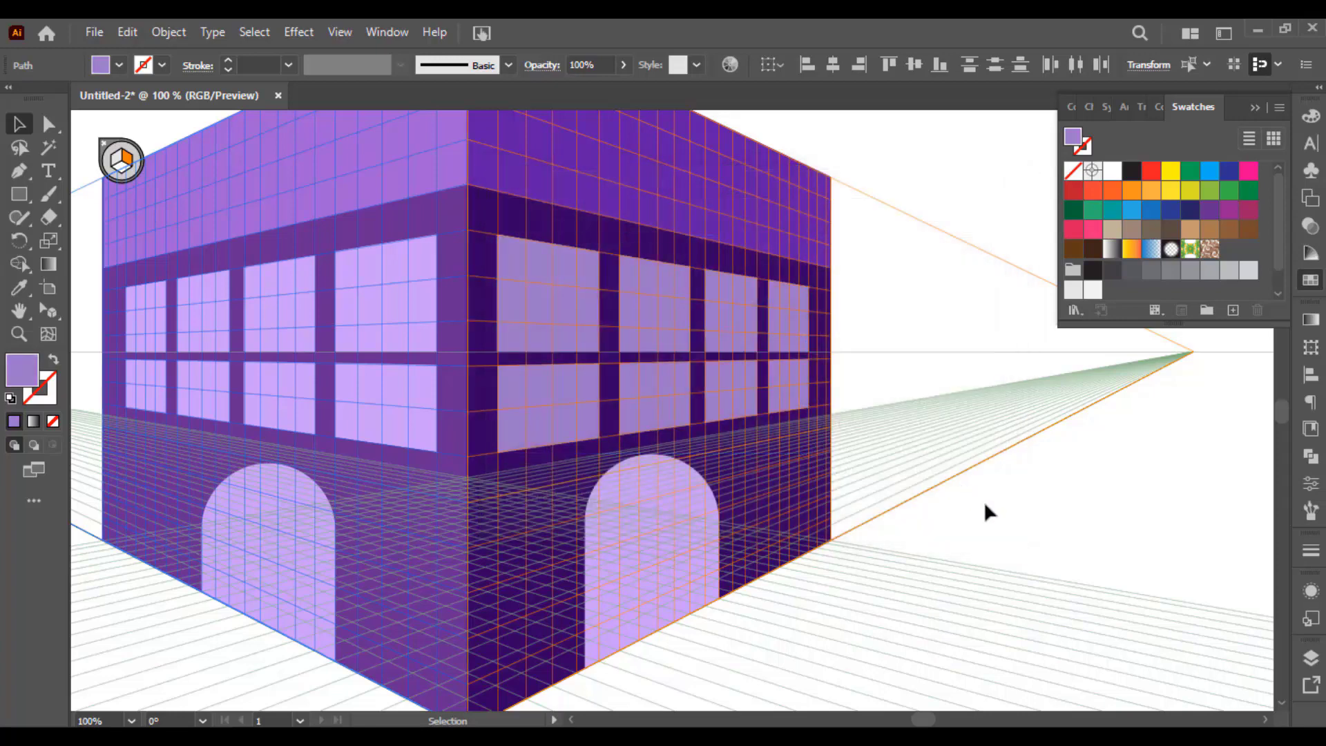
{"action": "left_click", "coordinate": [983, 500]}
Step: Fill the arched door on the right face with the darker purple sampled from a window above it
{"action": "left_click_drag", "start_coordinate": [983, 500], "coordinate": [992, 453]}
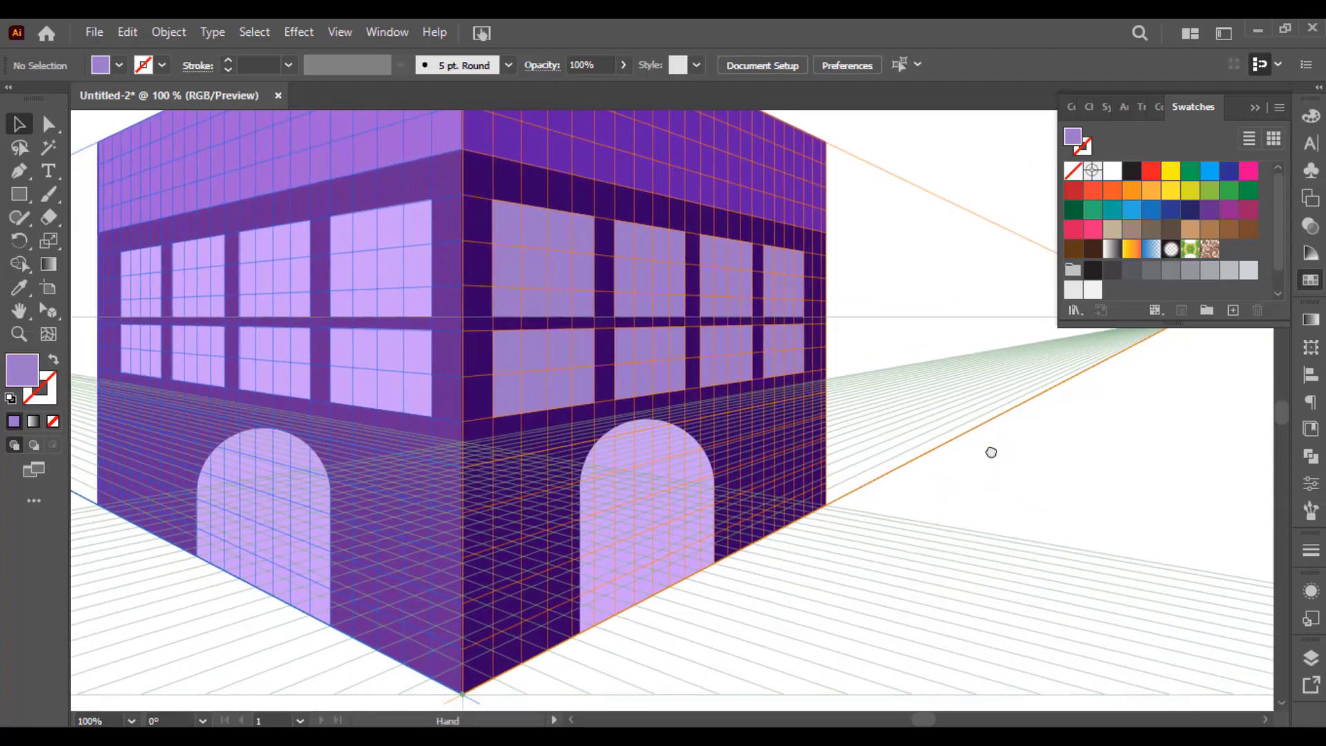
{"action": "key", "text": "shift+v"}
{"action": "left_click", "coordinate": [672, 457]}
{"action": "key", "text": "i"}
{"action": "left_click", "coordinate": [668, 372]}
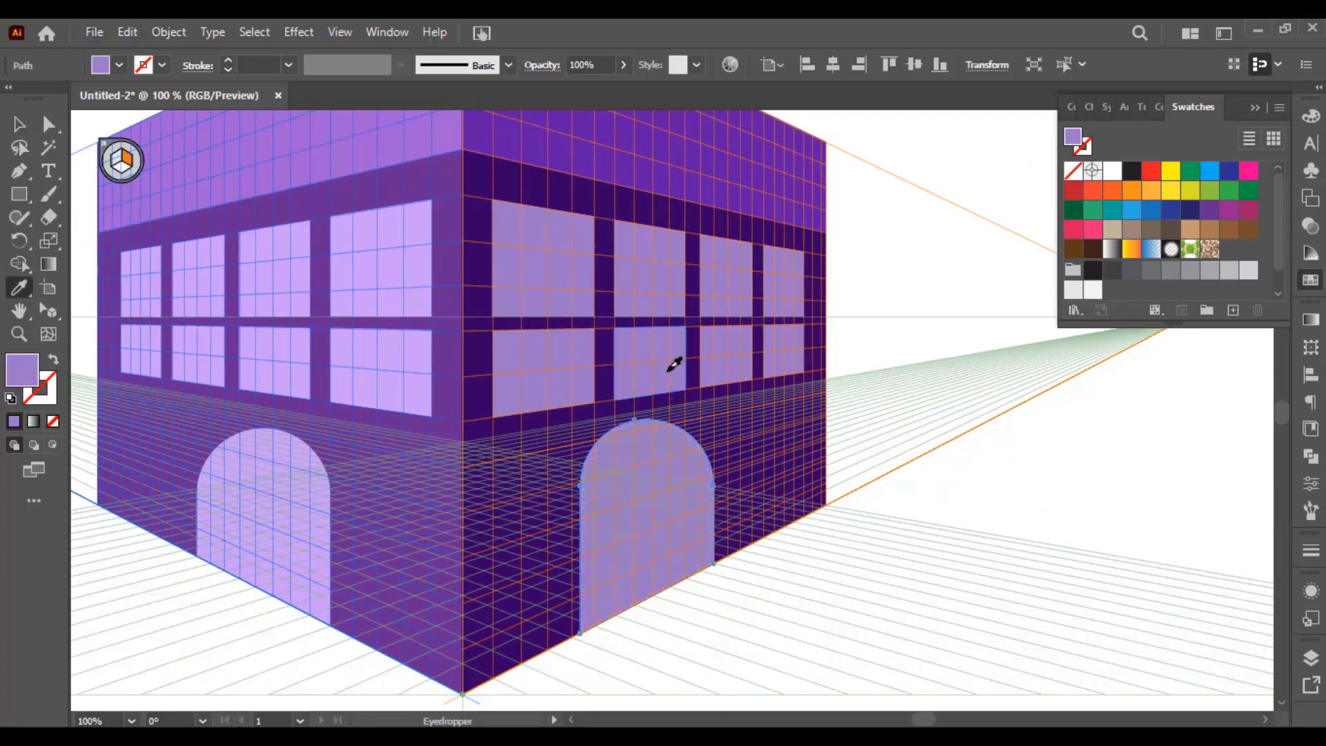
{"action": "key", "text": "v"}
{"action": "scroll", "coordinate": [690, 589], "scroll_direction": "up", "scroll_amount": 1}
{"action": "left_click", "coordinate": [861, 528]}
Step: Add the text "New Grammar" in the empty area above the artboard with the Type tool
{"action": "scroll", "coordinate": [860, 529], "scroll_direction": "down", "scroll_amount": 2}
{"action": "left_click_drag", "start_coordinate": [860, 529], "coordinate": [842, 529]}
{"action": "key", "text": "shift+v"}
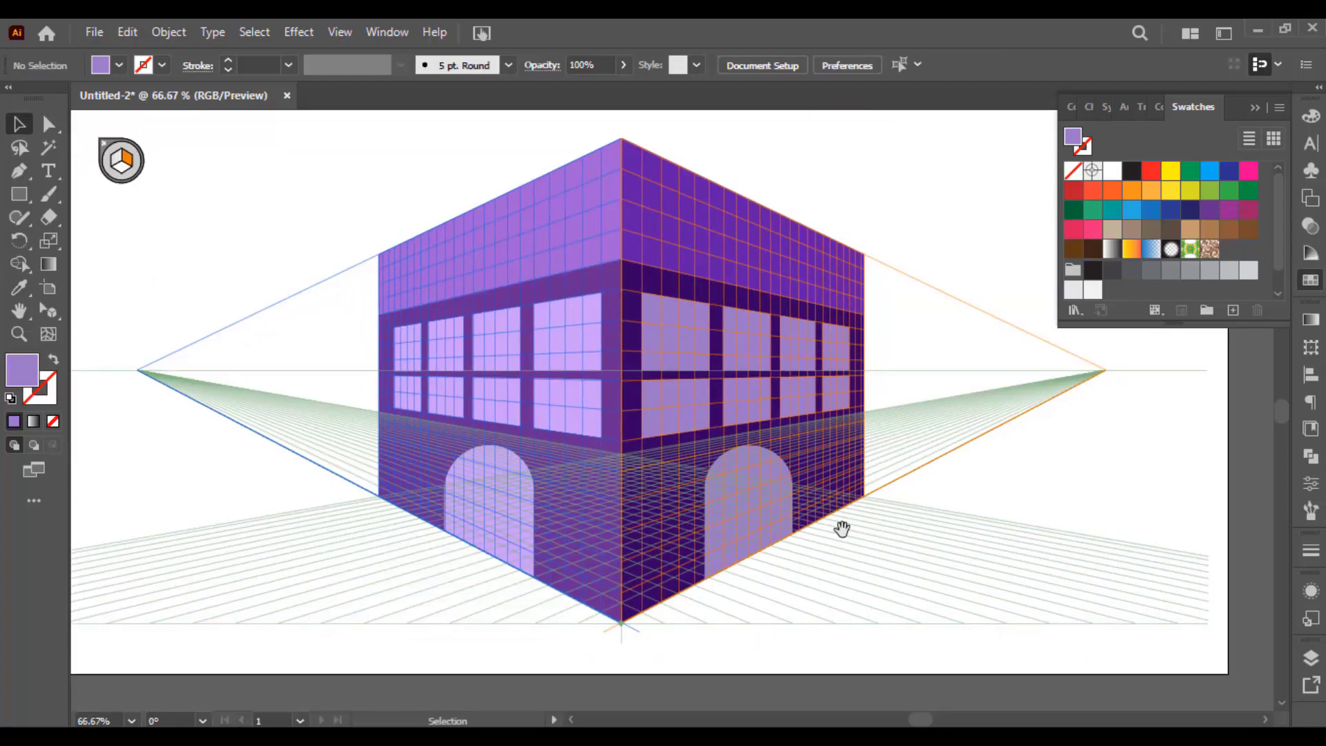
{"action": "left_click_drag", "start_coordinate": [683, 314], "coordinate": [663, 345]}
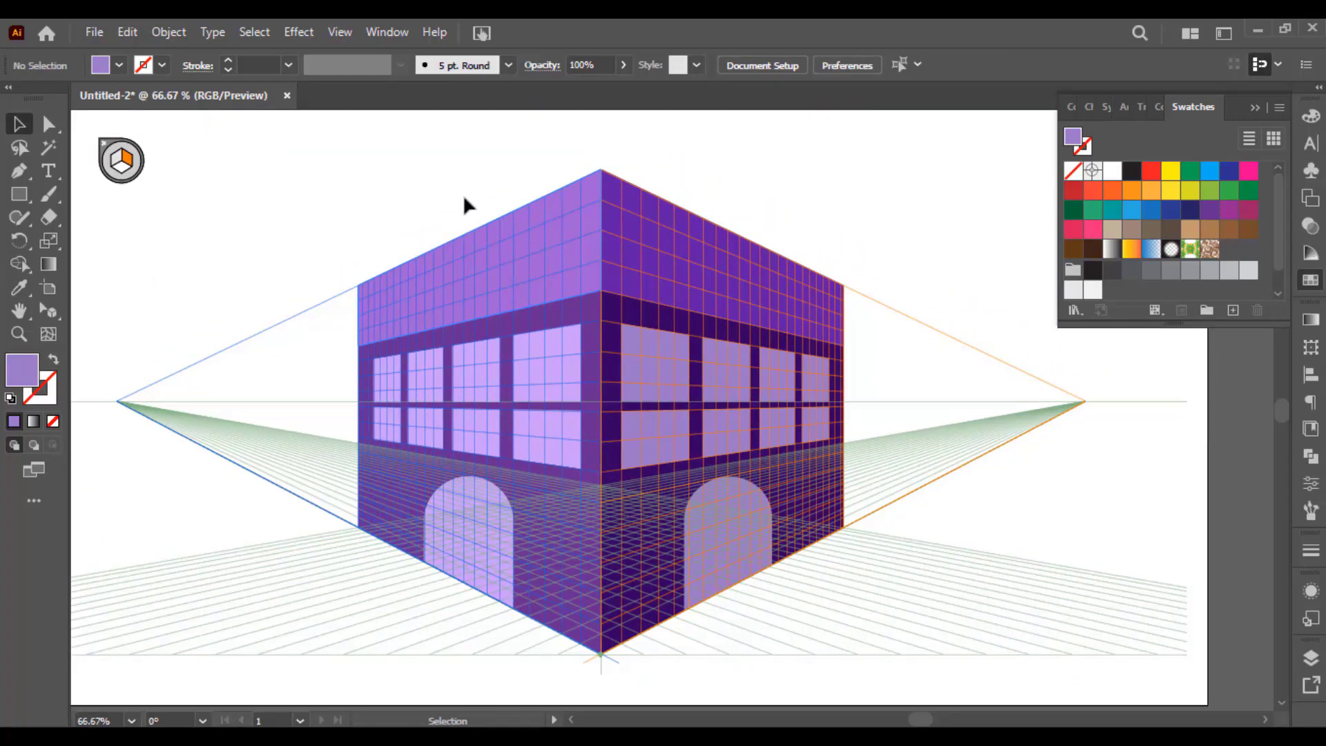
{"action": "scroll", "coordinate": [743, 168], "scroll_direction": "up", "scroll_amount": 4}
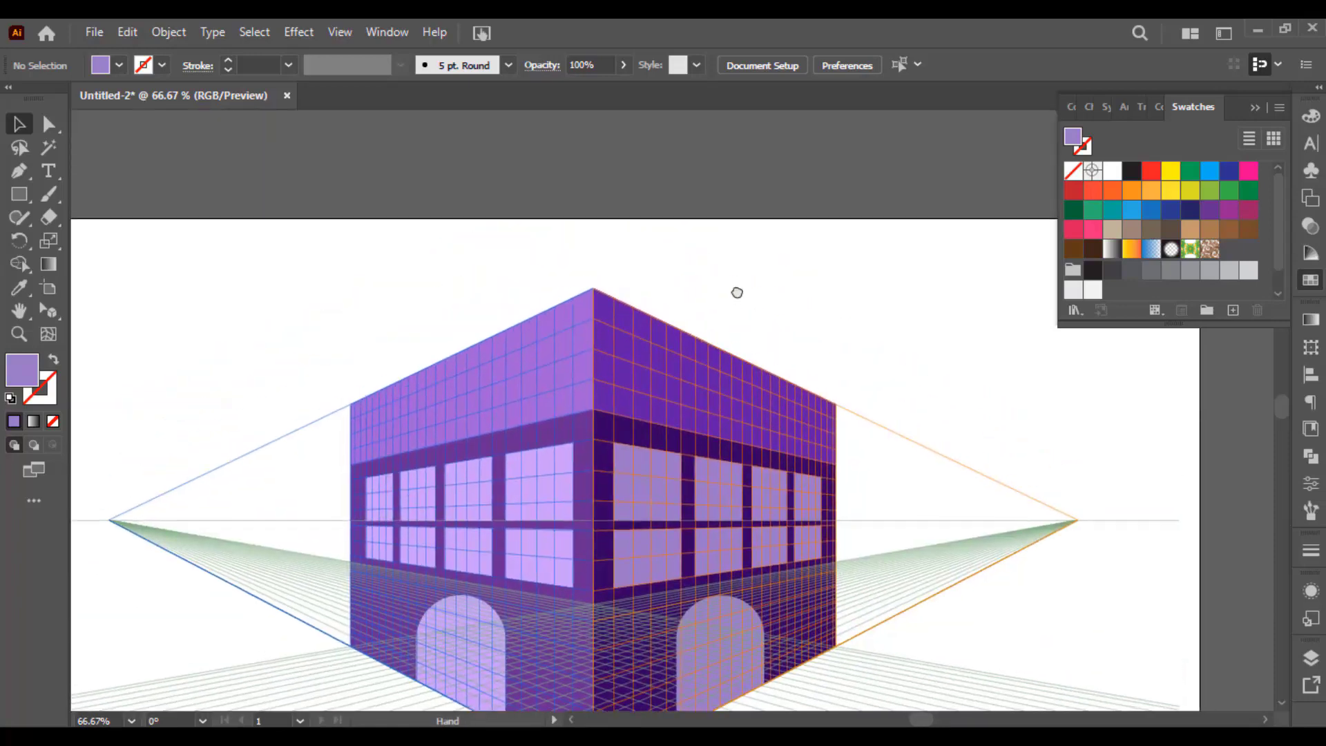
{"action": "scroll", "coordinate": [509, 277], "scroll_direction": "up", "scroll_amount": 1}
{"action": "scroll", "coordinate": [523, 240], "scroll_direction": "up", "scroll_amount": 2}
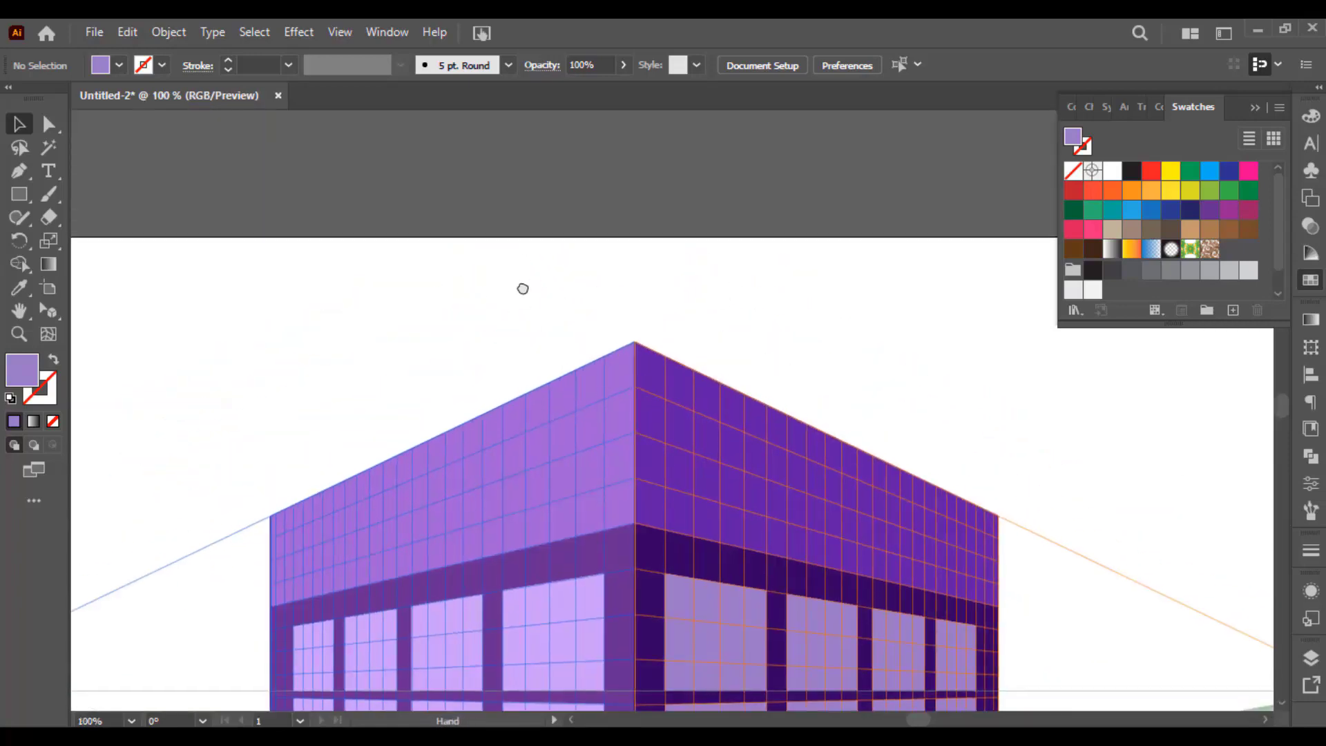
{"action": "key", "text": "t"}
{"action": "left_click", "coordinate": [485, 192]}
{"action": "type", "text": "New Grammar"}
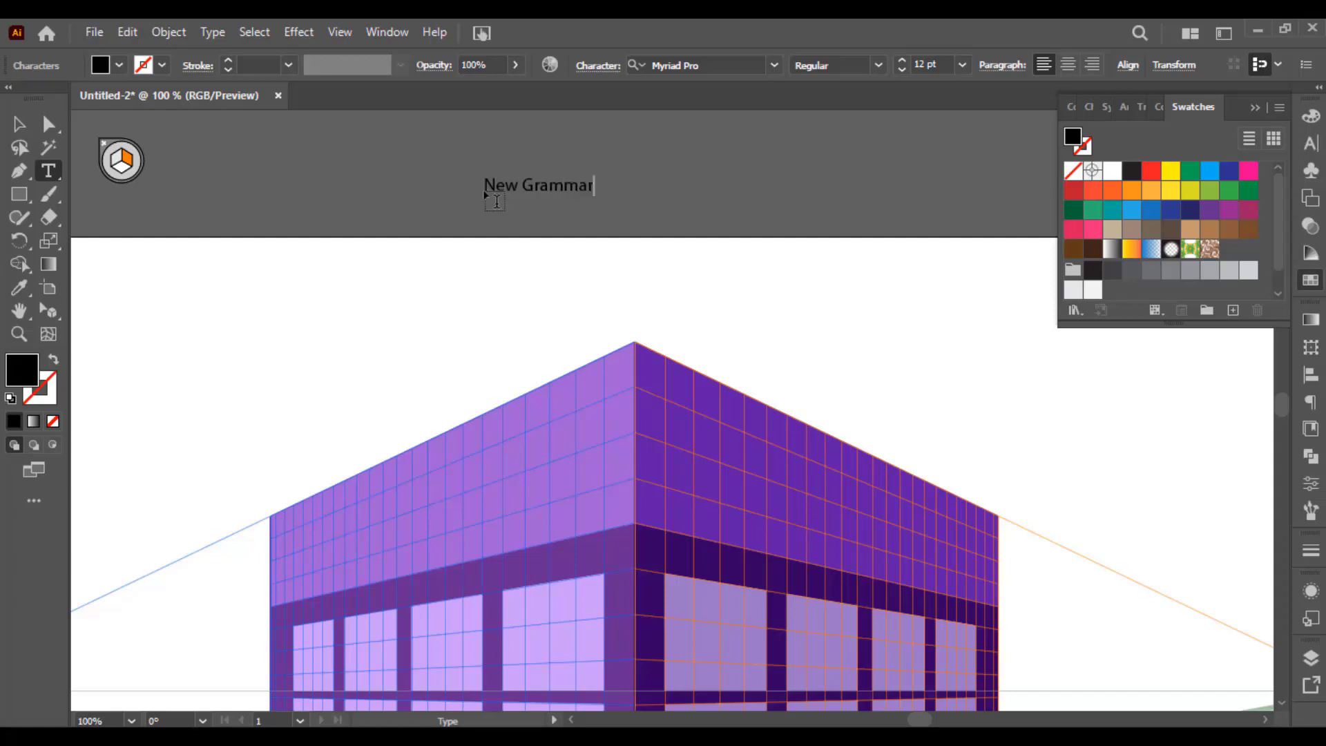
{"action": "key", "text": "Escape"}
Step: Enlarge the "New Grammar" text to about 32 pt and set its font to Bebas Neue Bold
{"action": "left_click_drag", "start_coordinate": [485, 196], "coordinate": [483, 242]}
{"action": "key", "text": "ctrl+t"}
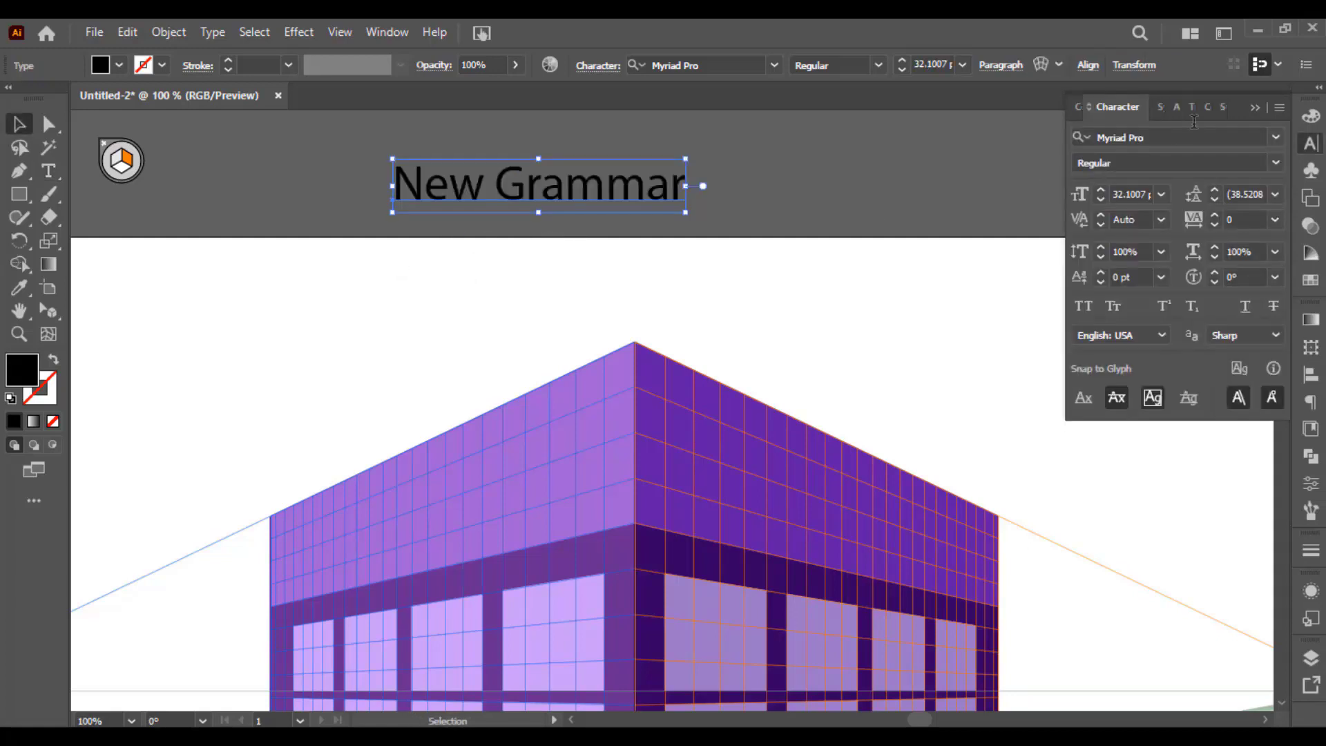
{"action": "left_click", "coordinate": [1186, 134]}
{"action": "type", "text": "beb"}
{"action": "key", "text": "Down"}
{"action": "key", "text": "Up"}
{"action": "key", "text": "Down"}
{"action": "key", "text": "Down"}
{"action": "key", "text": "Down"}
{"action": "key", "text": "Down"}
{"action": "key", "text": "Down"}
{"action": "key", "text": "Down"}
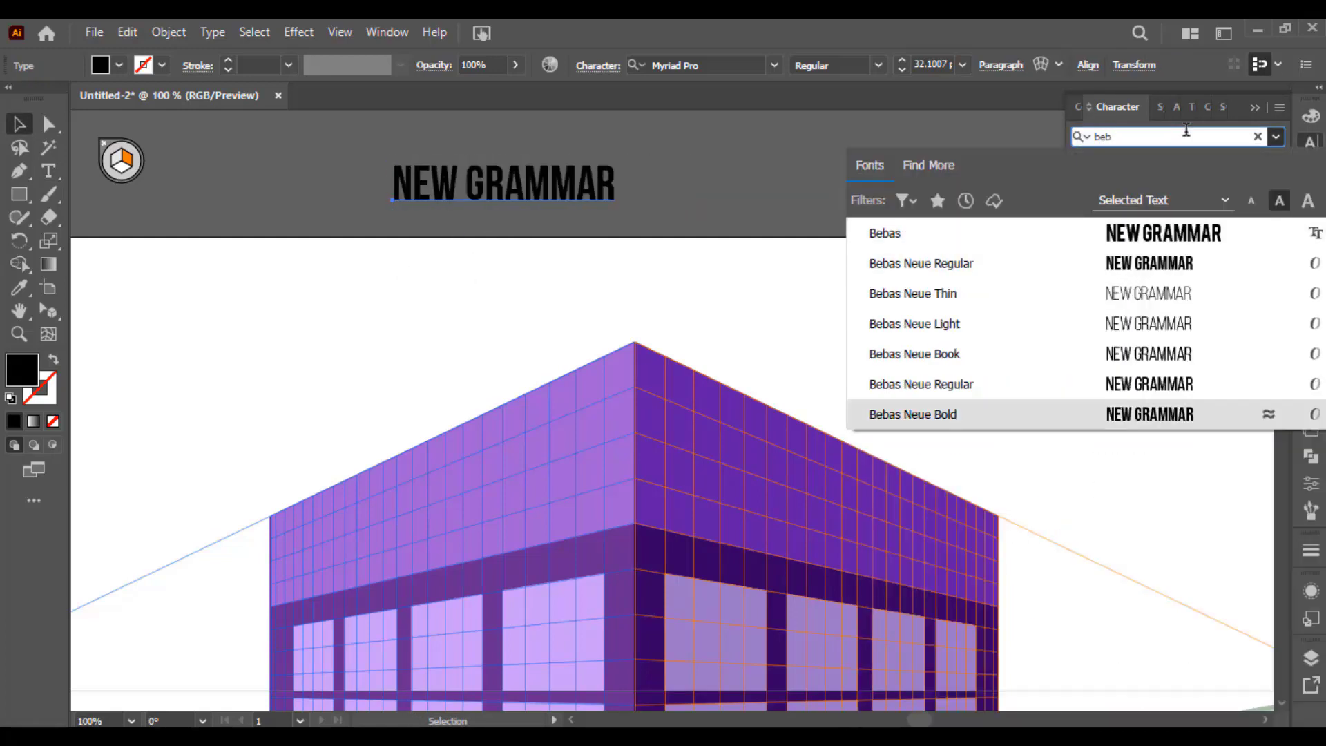
{"action": "key", "text": "Return"}
Step: Colour the text white by sampling the artboard, and scale it up to about 55 pt
{"action": "key", "text": "i"}
{"action": "left_click_drag", "start_coordinate": [618, 184], "coordinate": [593, 208]}
{"action": "left_click", "coordinate": [624, 258]}
{"action": "key", "text": "v"}
{"action": "left_click", "coordinate": [758, 207]}
{"action": "left_click_drag", "start_coordinate": [417, 194], "coordinate": [833, 187]}
Step: Change the duplicated text beside "New Grammar" to "High School"
{"action": "double_click", "coordinate": [792, 185]}
{"action": "key", "text": "ctrl+a"}
{"action": "type", "text": "H"}
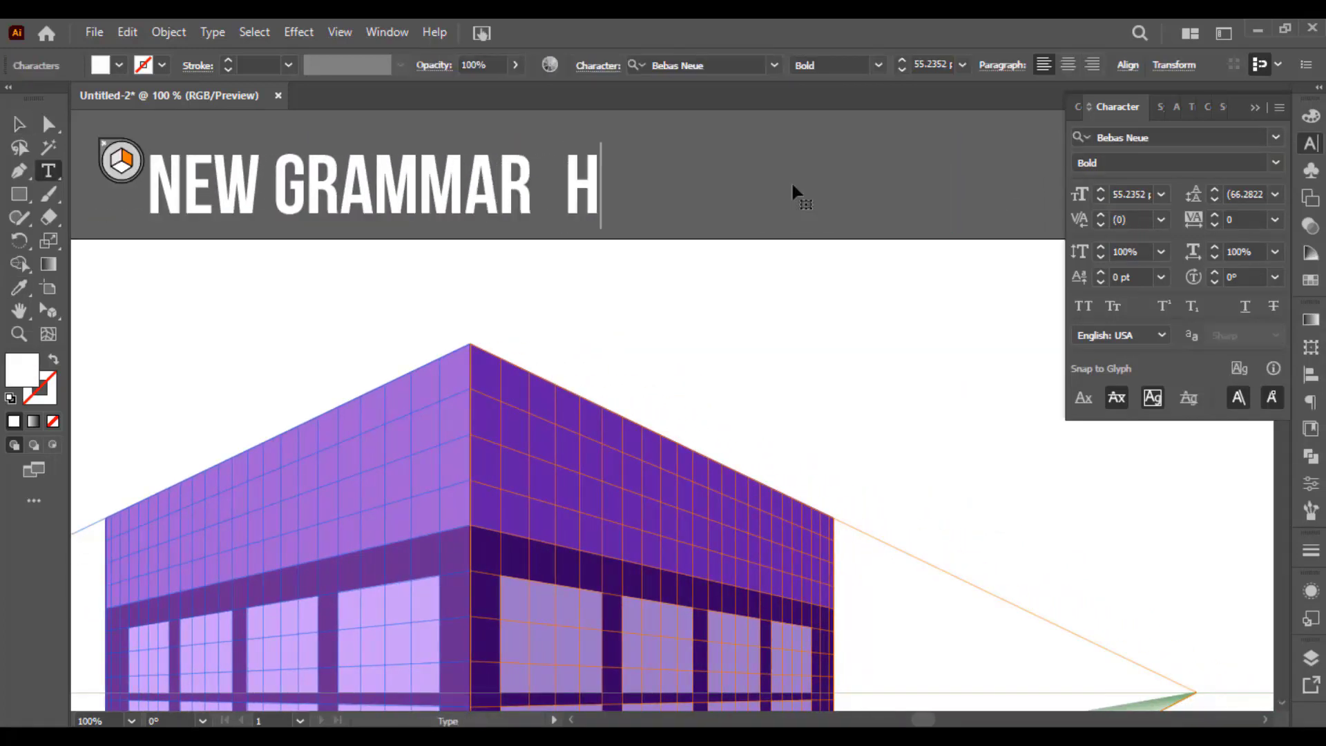
{"action": "type", "text": "igh SchooL"}
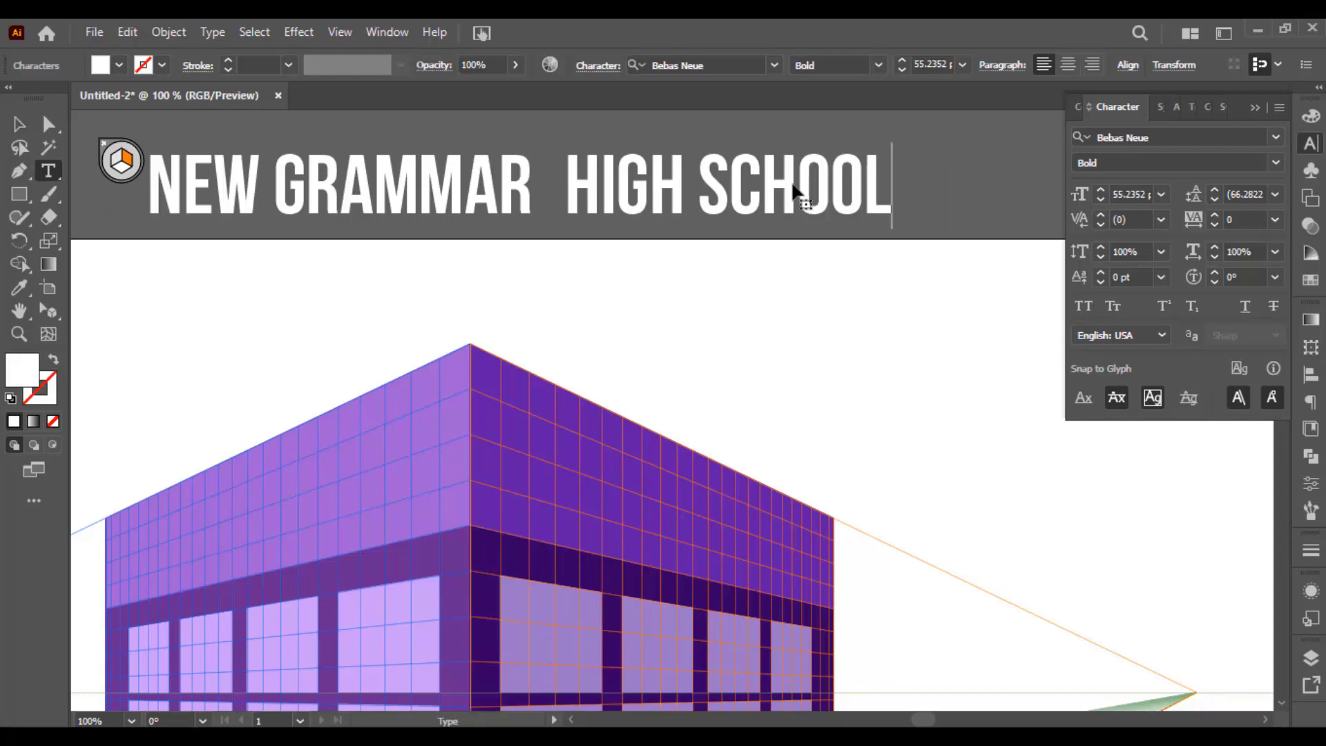
{"action": "key", "text": "Escape"}
{"action": "scroll", "coordinate": [722, 242], "scroll_direction": "down", "scroll_amount": 1}
{"action": "left_click_drag", "start_coordinate": [684, 264], "coordinate": [694, 238]}
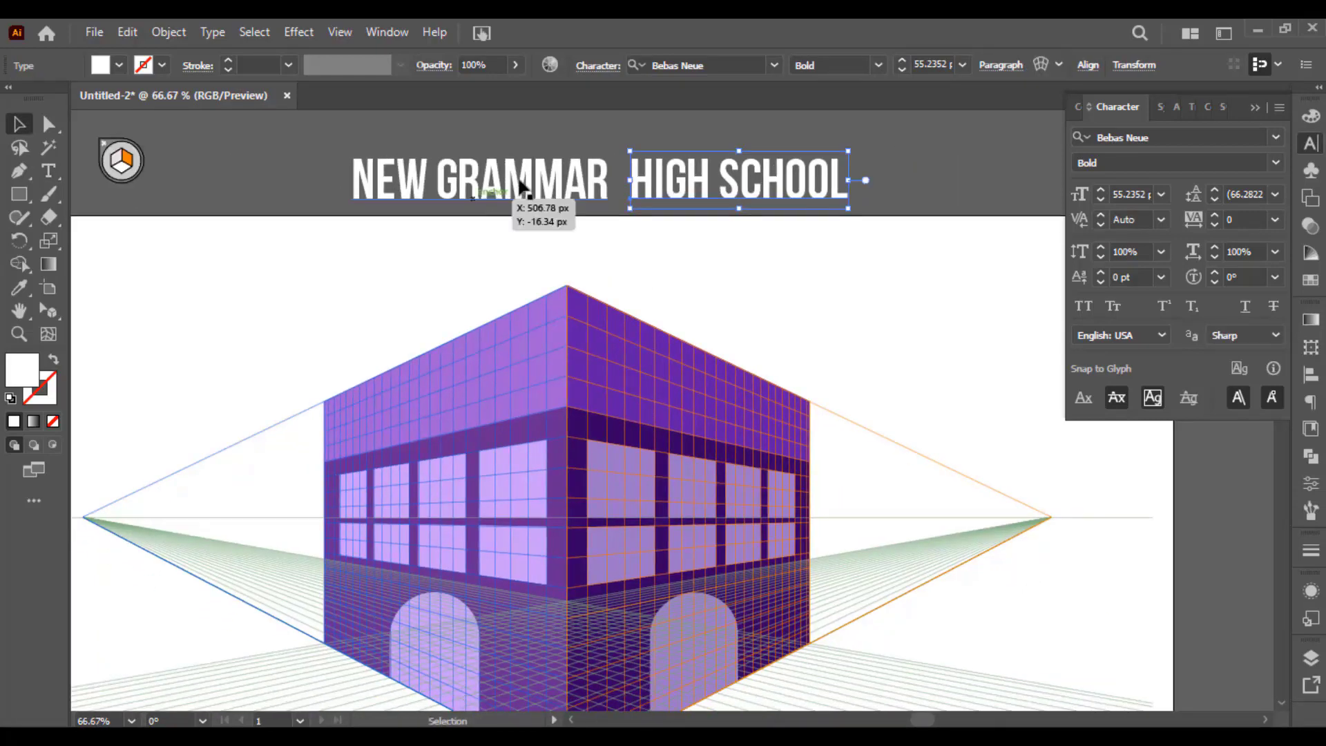
Step: Attach the "New Grammar" text to the left perspective plane and scale it up across the building's upper band
{"action": "left_click", "coordinate": [503, 144]}
{"action": "left_click", "coordinate": [496, 156]}
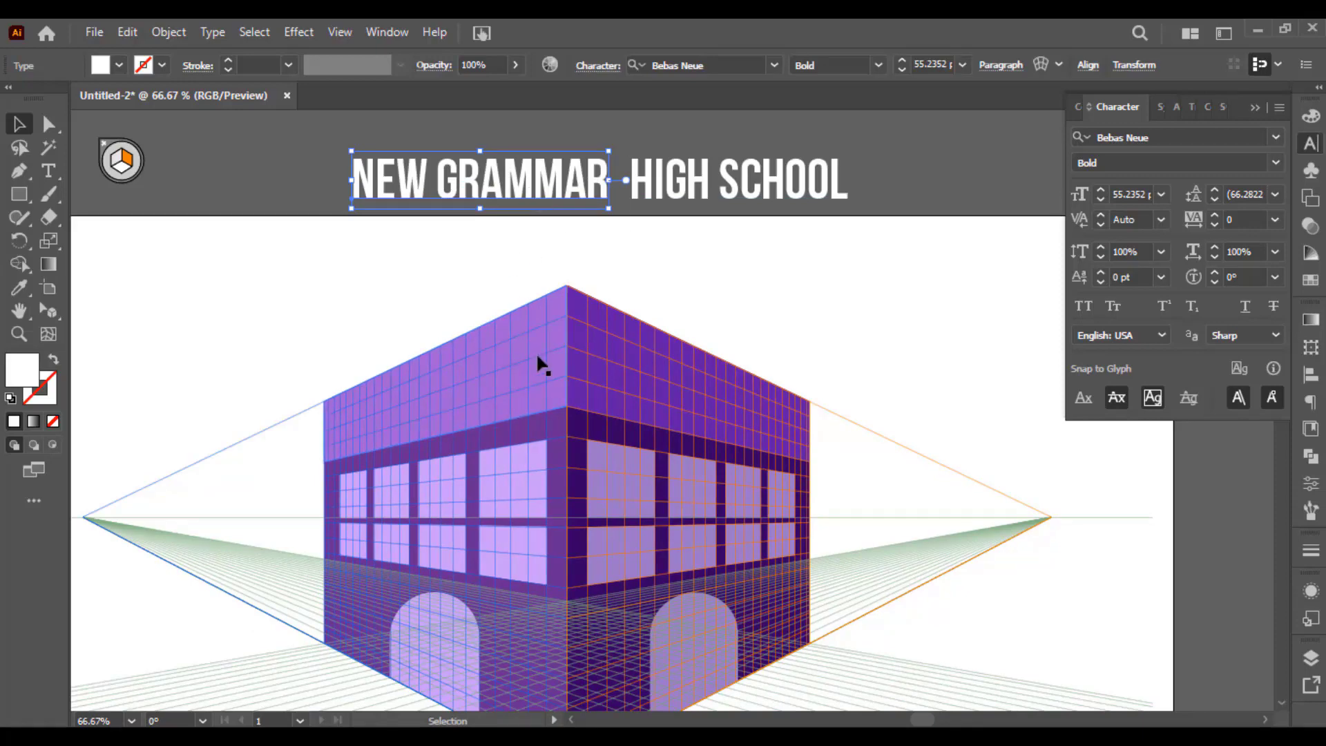
{"action": "left_click_drag", "start_coordinate": [56, 313], "coordinate": [196, 344]}
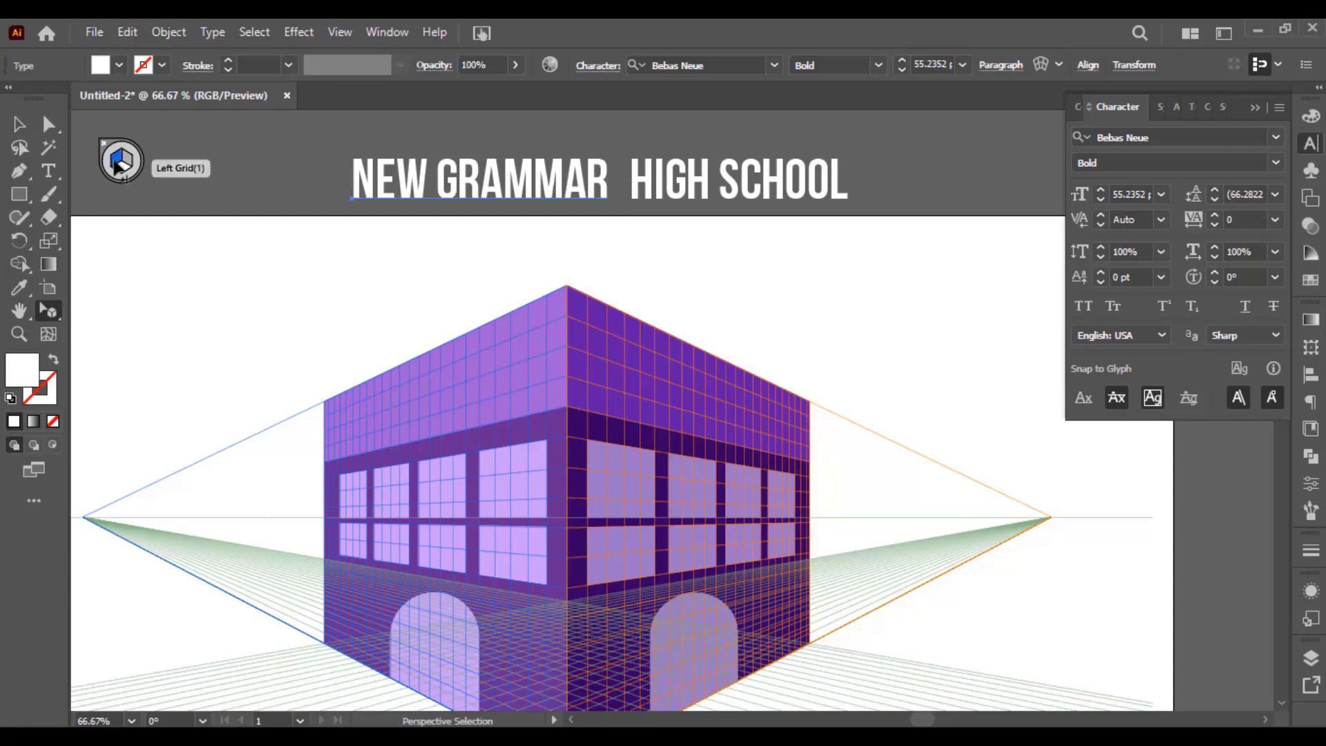
{"action": "left_click_drag", "start_coordinate": [493, 204], "coordinate": [496, 338]}
{"action": "scroll", "coordinate": [445, 376], "scroll_direction": "up", "scroll_amount": 2}
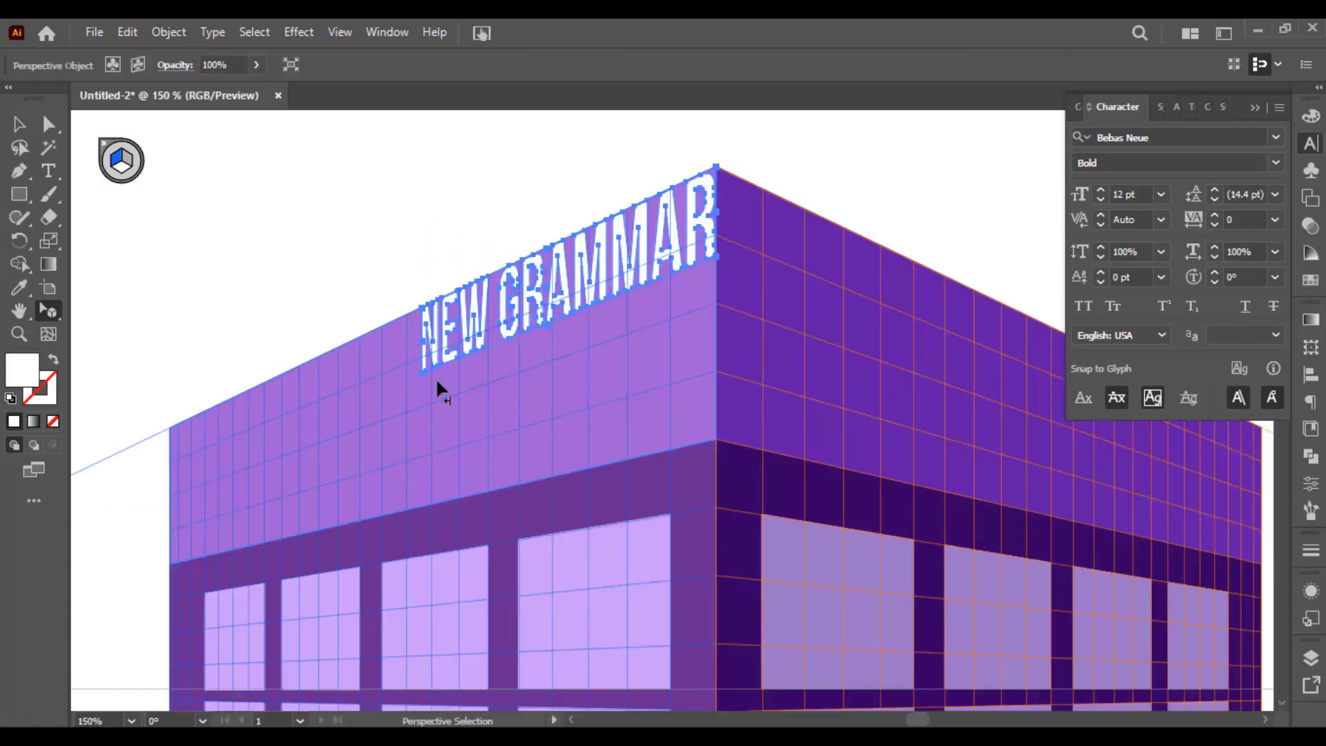
{"action": "left_click_drag", "start_coordinate": [436, 377], "coordinate": [247, 511]}
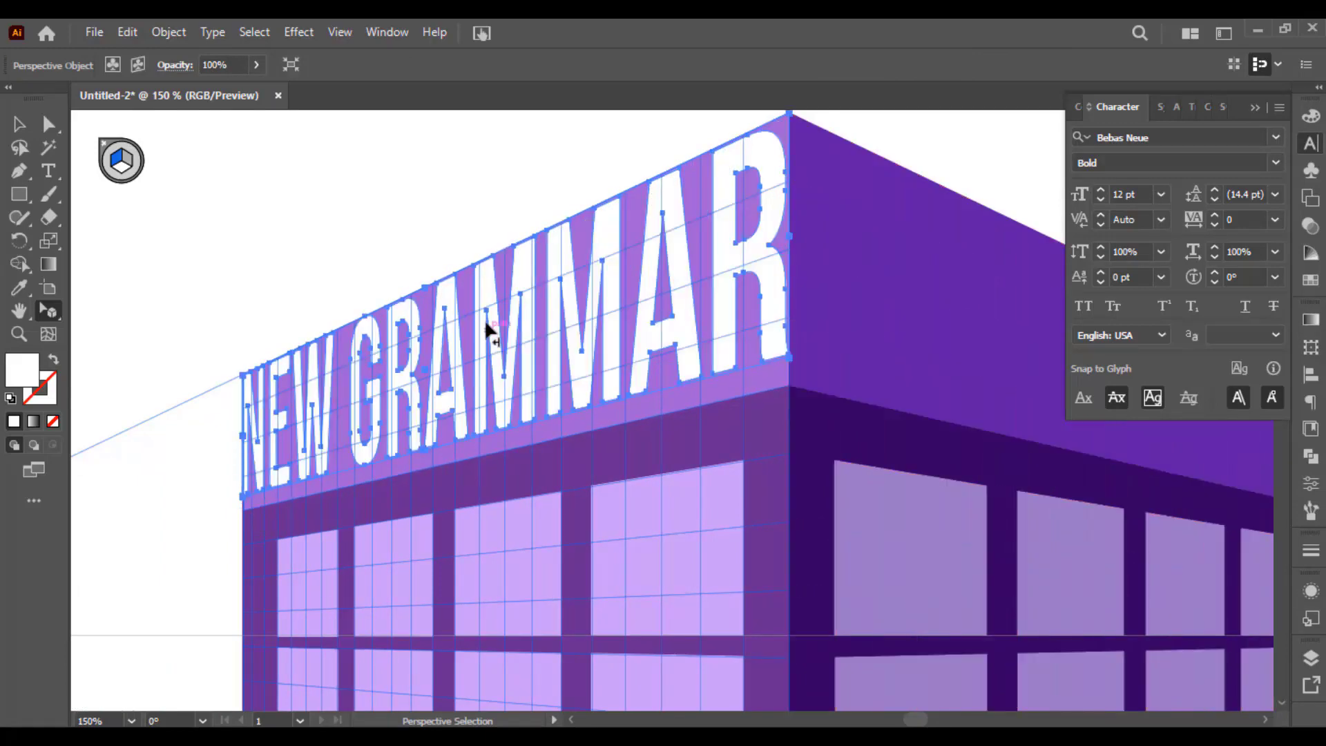
Step: Reposition and slightly shrink the "New Grammar" text in perspective so it has a small margin inside the left band
{"action": "left_click_drag", "start_coordinate": [522, 272], "coordinate": [523, 291]}
{"action": "left_click_drag", "start_coordinate": [771, 261], "coordinate": [772, 260]}
{"action": "left_click_drag", "start_coordinate": [745, 272], "coordinate": [753, 271]}
{"action": "left_click_drag", "start_coordinate": [245, 444], "coordinate": [254, 440]}
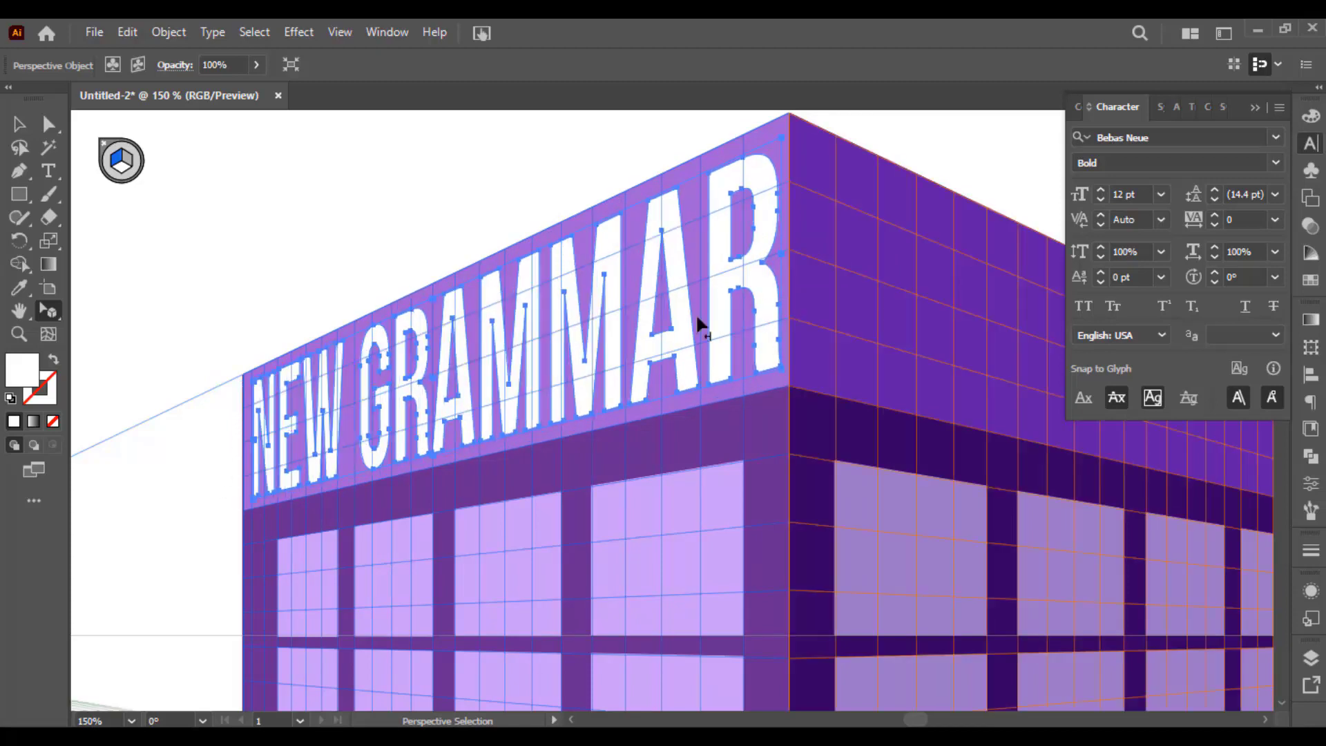
{"action": "left_click_drag", "start_coordinate": [781, 254], "coordinate": [774, 255]}
{"action": "scroll", "coordinate": [704, 300], "scroll_direction": "down", "scroll_amount": 1}
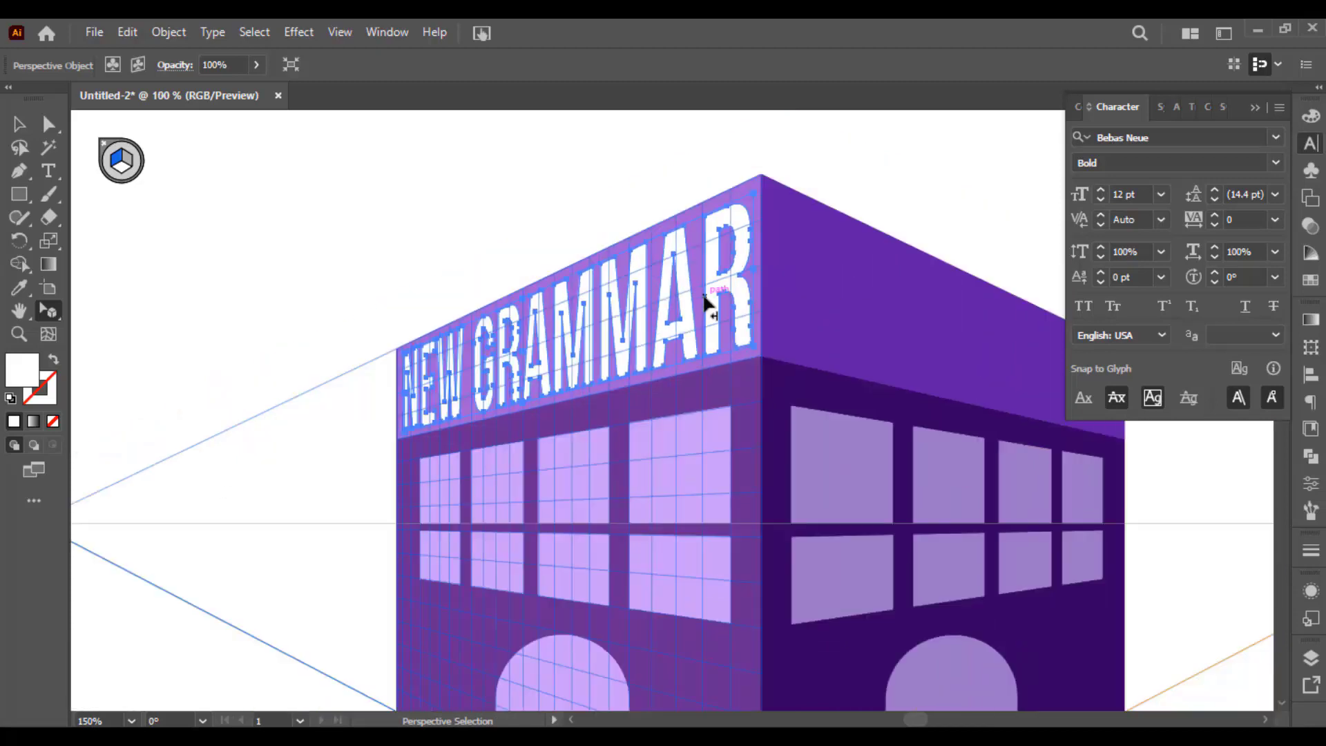
Step: Attach the "High School" text to the right perspective plane and fit it inside the right face's upper band
{"action": "left_click_drag", "start_coordinate": [656, 308], "coordinate": [460, 354]}
{"action": "key", "text": "ctrl+minus"}
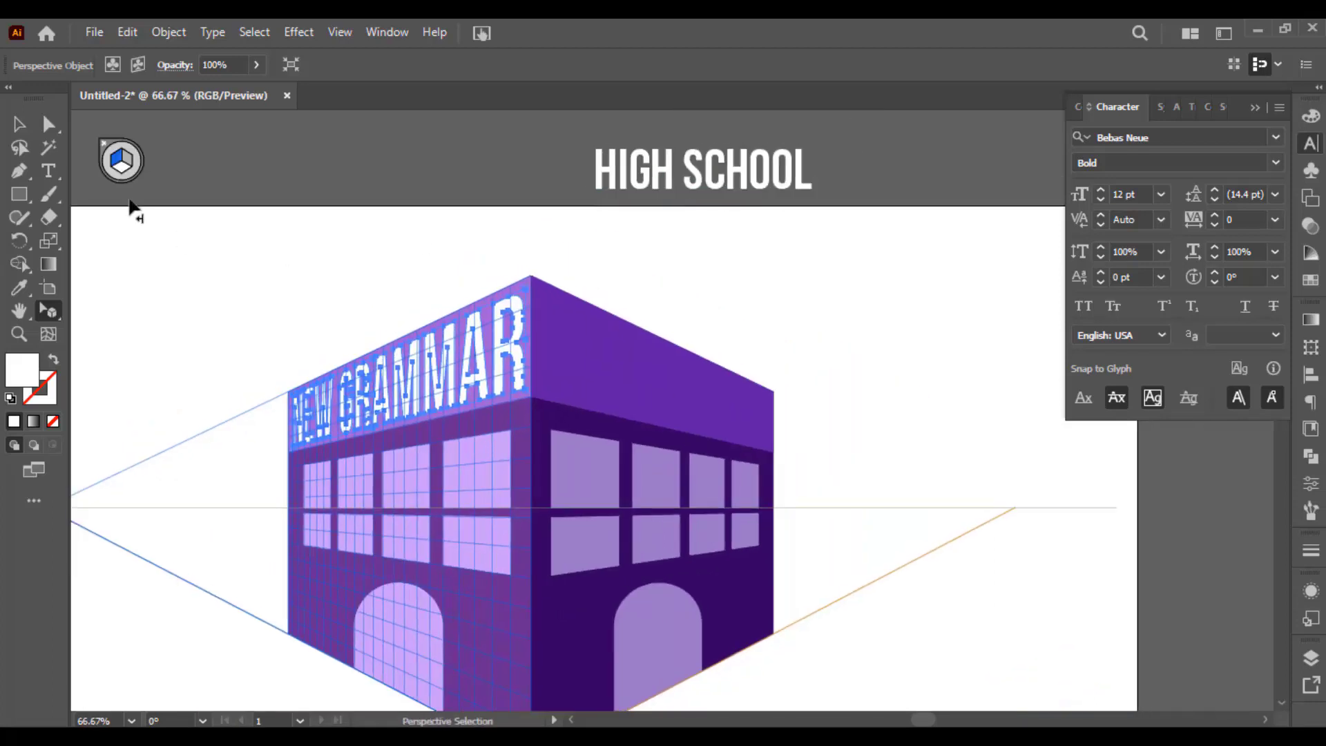
{"action": "left_click", "coordinate": [128, 165]}
{"action": "left_click_drag", "start_coordinate": [586, 153], "coordinate": [958, 554]}
{"action": "key", "text": "ctrl+plus"}
{"action": "key", "text": "ctrl+plus"}
{"action": "key", "text": "space"}
{"action": "left_click_drag", "start_coordinate": [418, 286], "coordinate": [530, 307]}
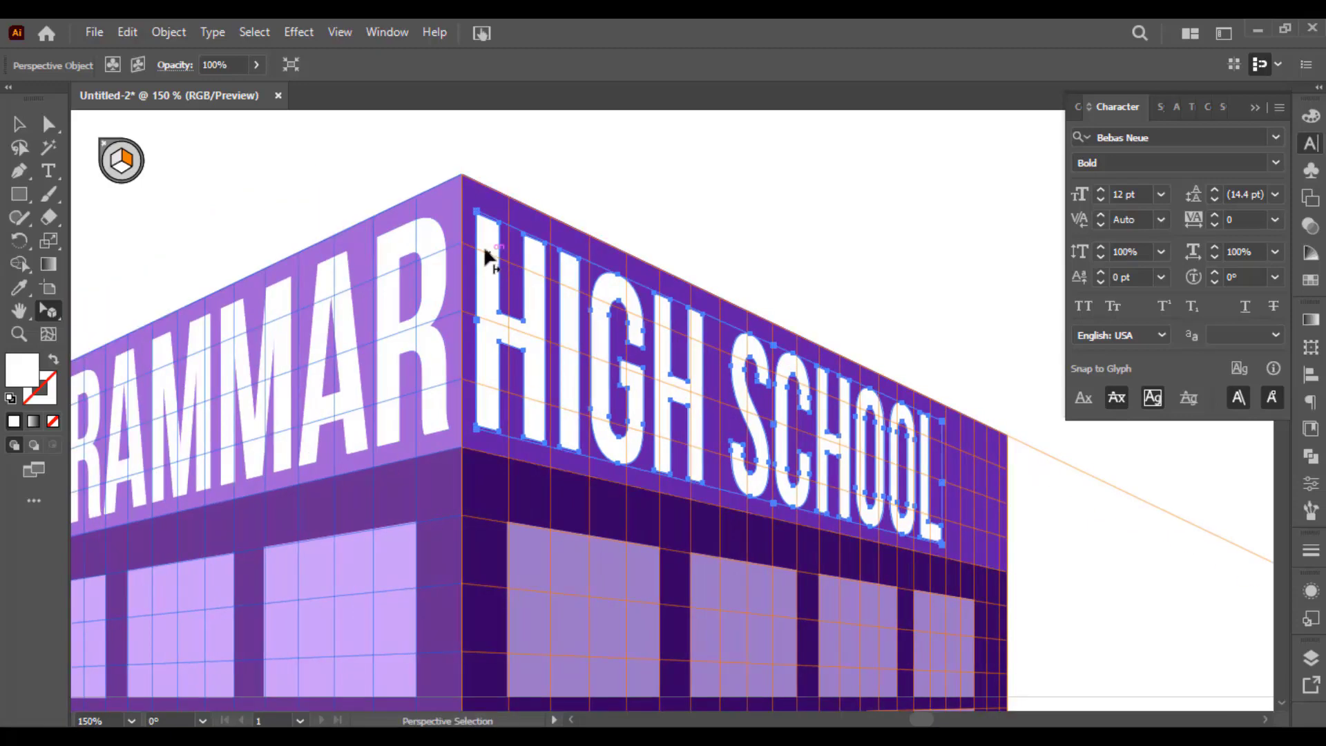
{"action": "left_click_drag", "start_coordinate": [484, 248], "coordinate": [488, 261]}
Step: Deselect the sign text and hide the perspective grid
{"action": "key", "text": "ctrl+0"}
{"action": "key", "text": "v"}
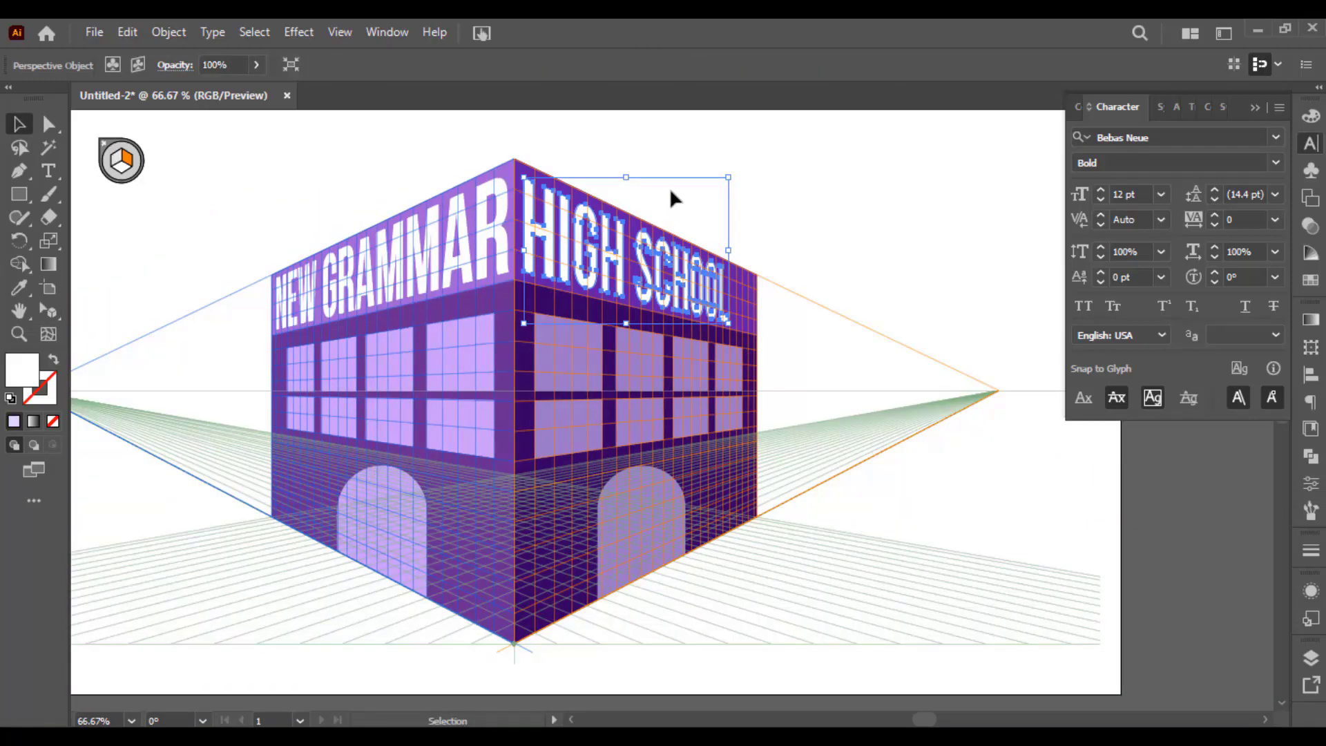
{"action": "left_click", "coordinate": [670, 188]}
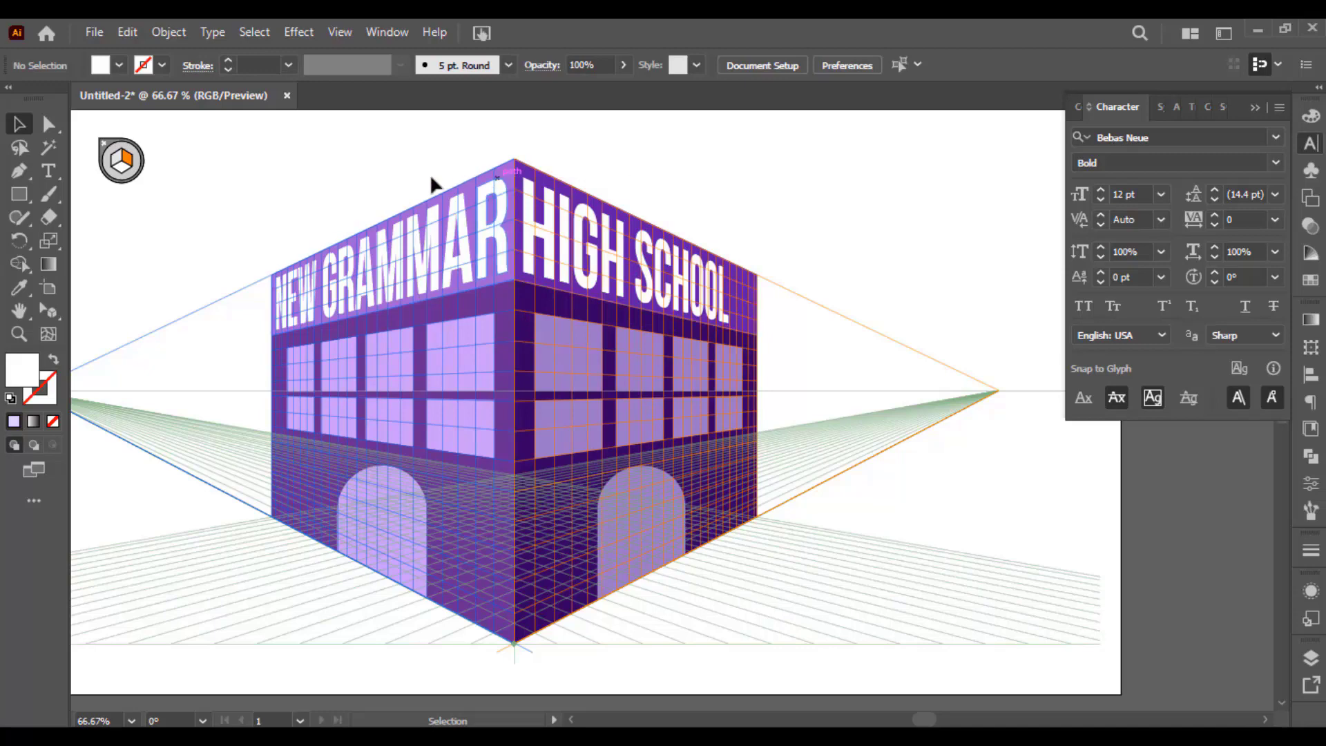
{"action": "scroll", "coordinate": [387, 191], "scroll_direction": "up", "scroll_amount": 1}
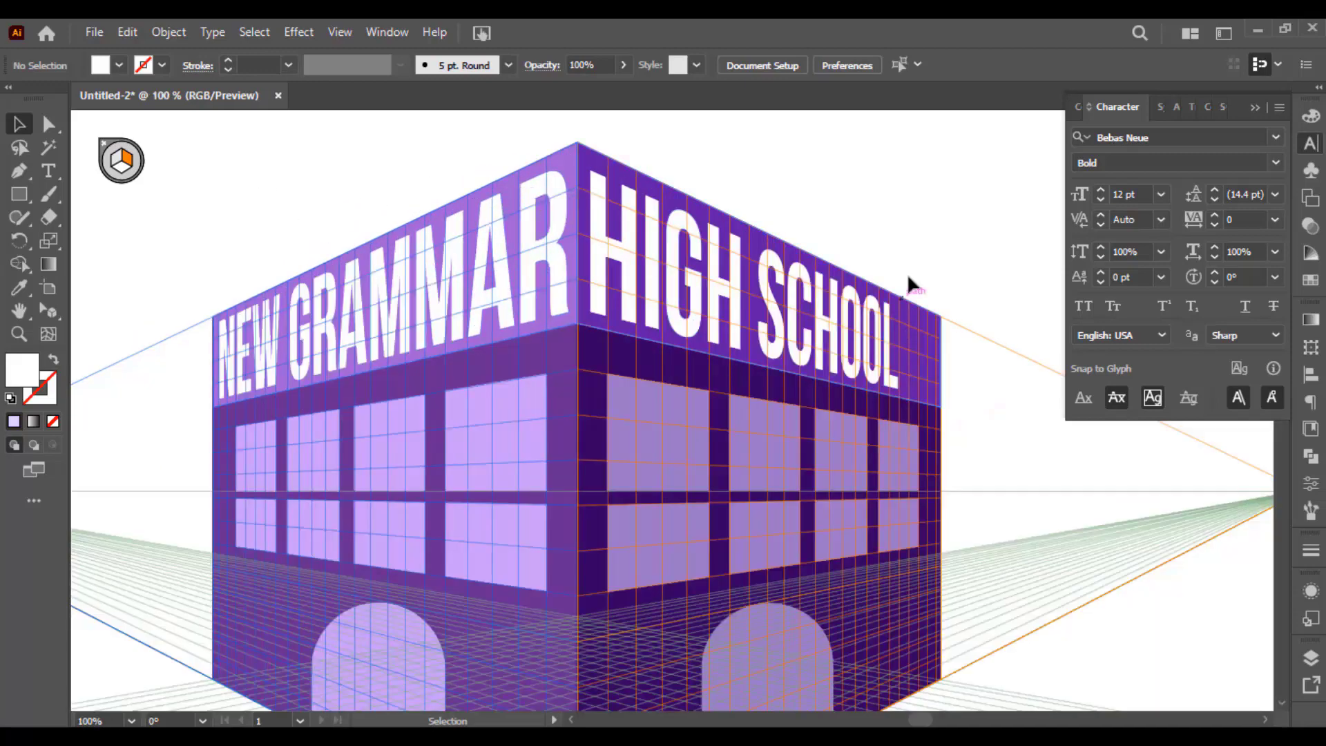
{"action": "key", "text": "ctrl+0"}
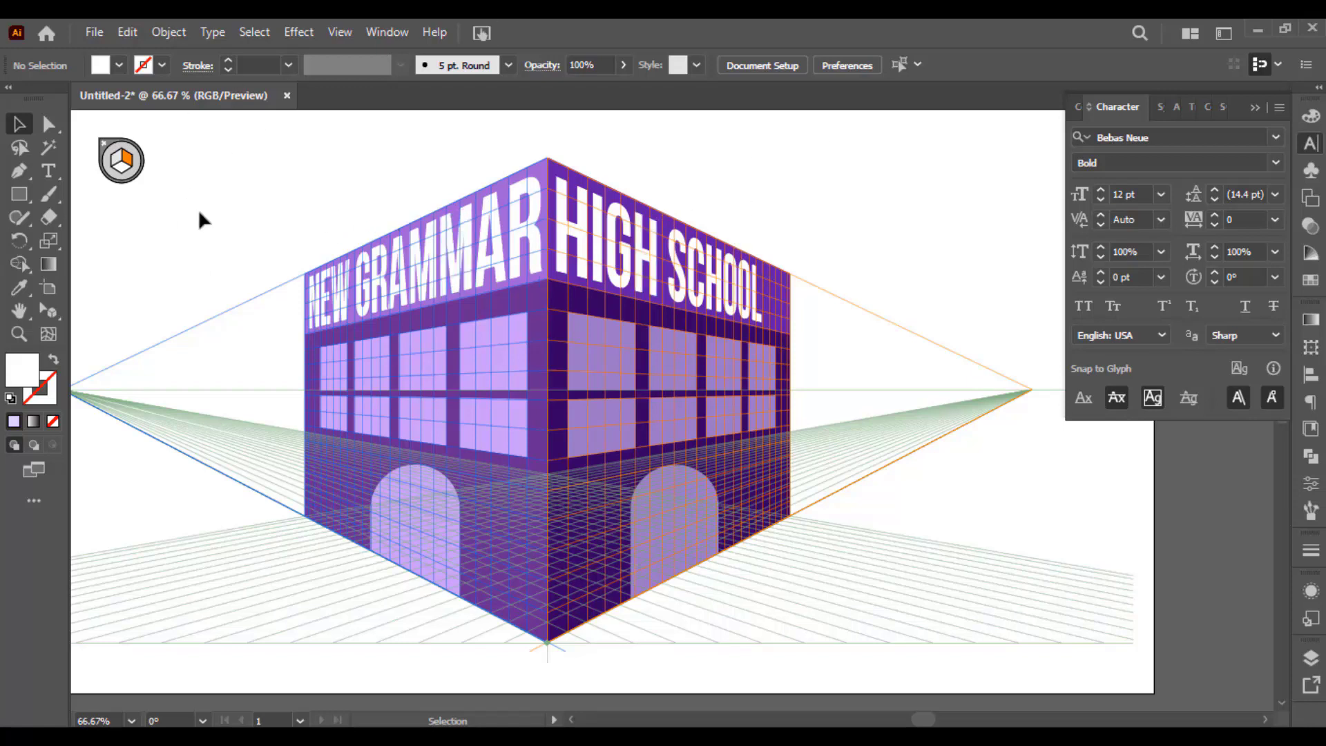
{"action": "left_click", "coordinate": [47, 311]}
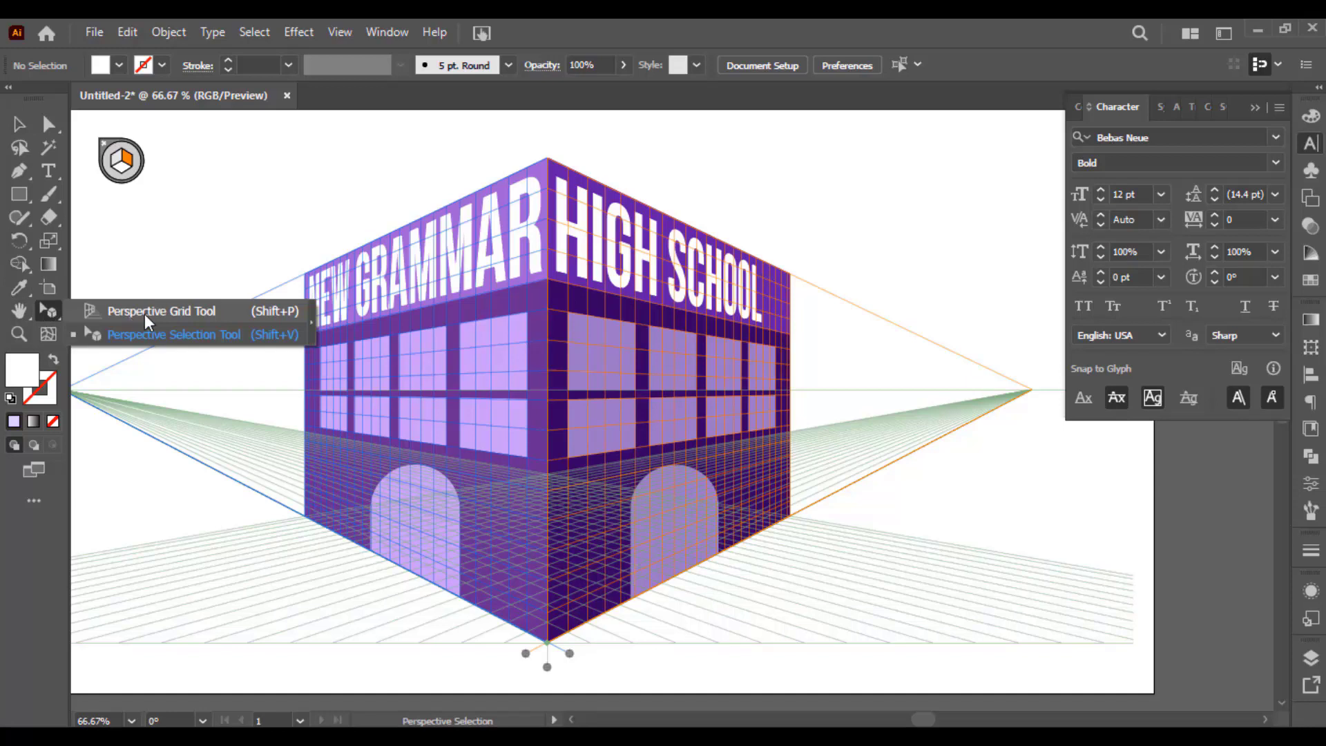
{"action": "left_click", "coordinate": [199, 312]}
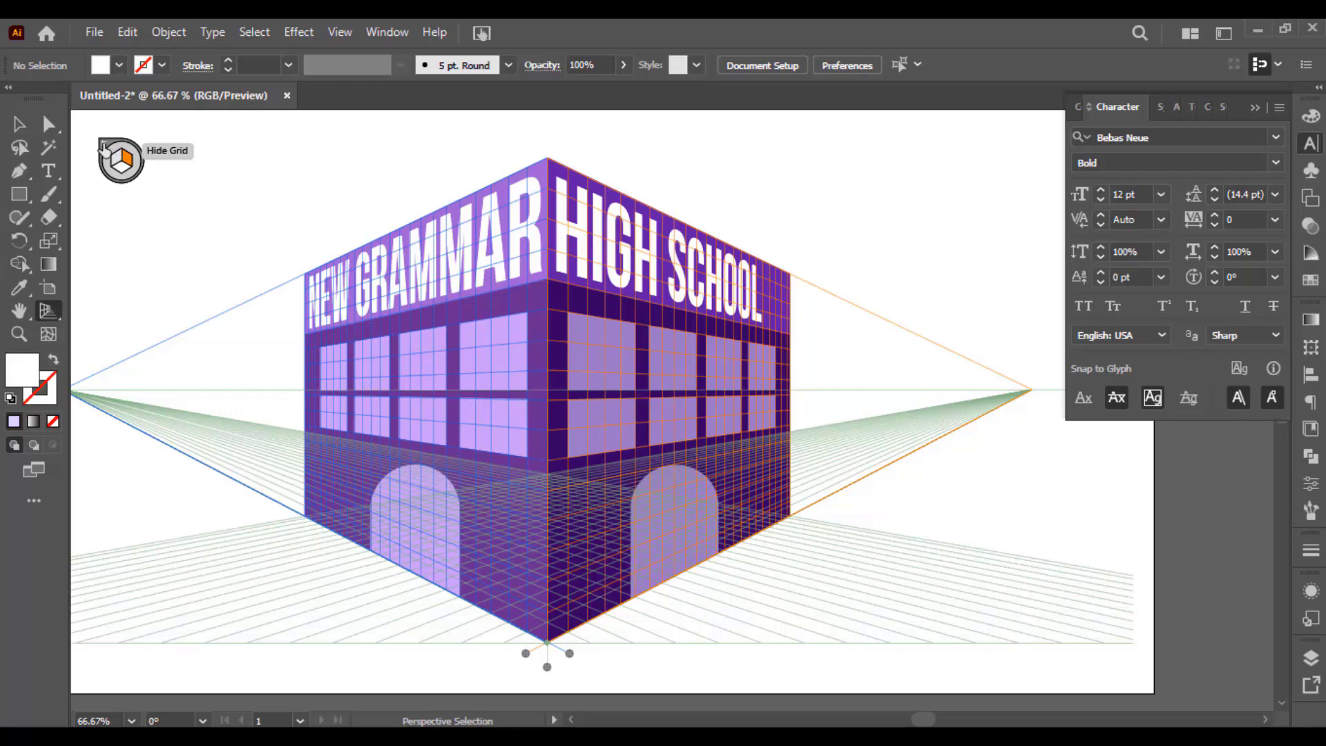
{"action": "left_click", "coordinate": [103, 145]}
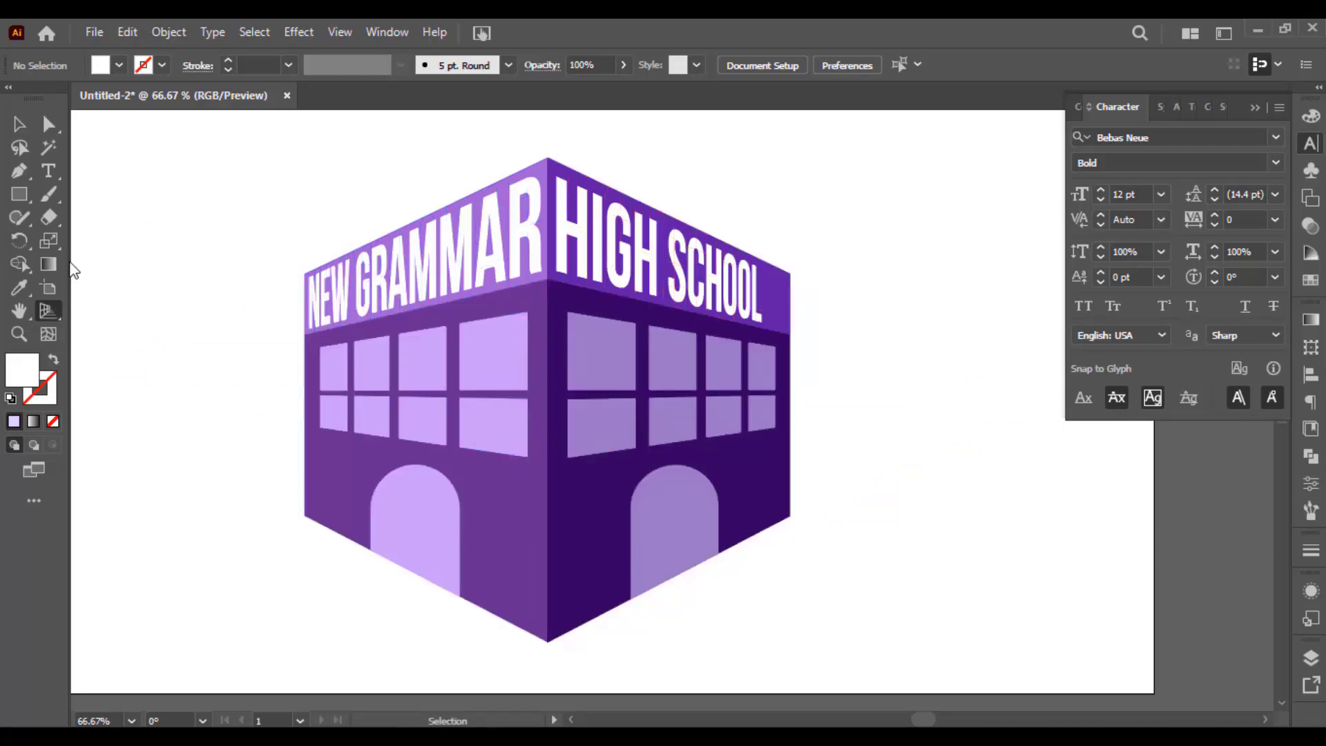
{"action": "left_click", "coordinate": [51, 290]}
{"action": "left_click", "coordinate": [51, 308]}
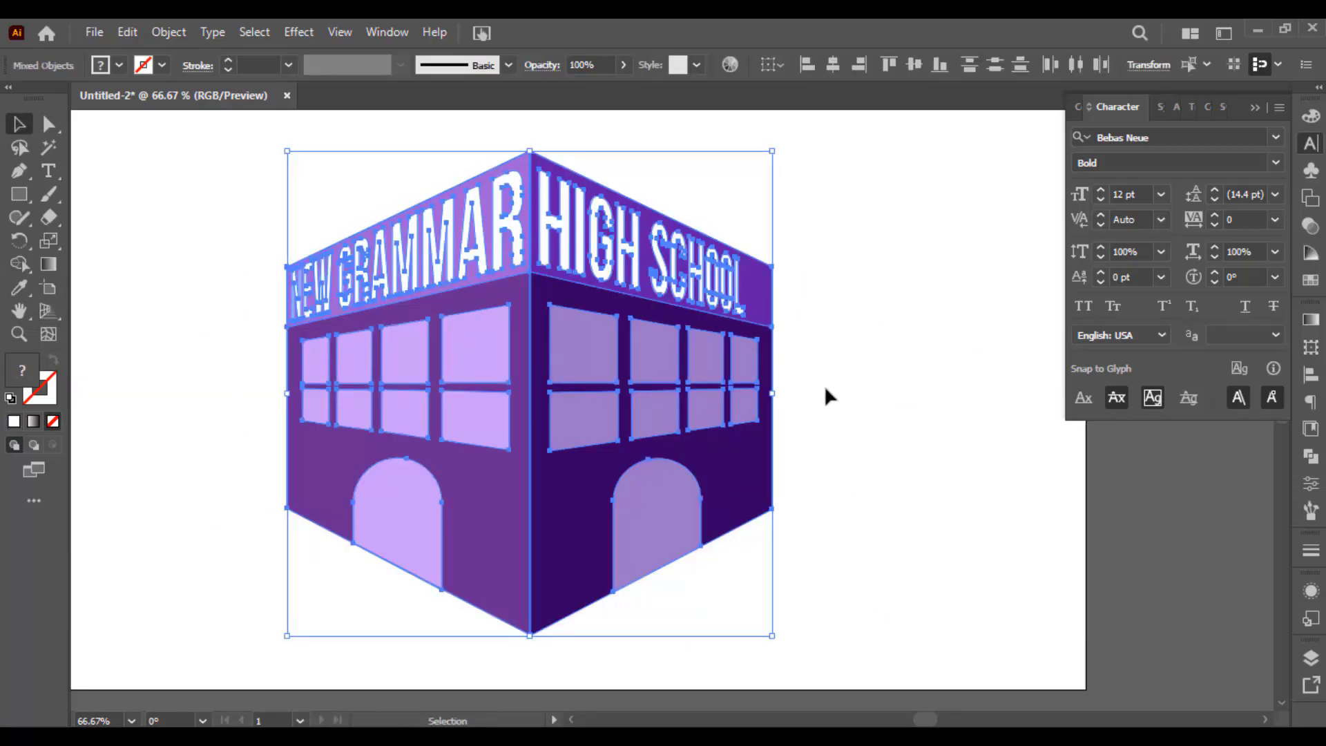
Step: Select the whole finished building and move it off the artboard to the right
{"action": "left_click", "coordinate": [825, 315]}
{"action": "left_click_drag", "start_coordinate": [206, 173], "coordinate": [816, 607]}
{"action": "scroll", "coordinate": [451, 314], "scroll_direction": "down", "scroll_amount": 1}
{"action": "scroll", "coordinate": [521, 322], "scroll_direction": "up", "scroll_amount": 1}
{"action": "left_click_drag", "start_coordinate": [412, 351], "coordinate": [1053, 438]}
{"action": "left_click_drag", "start_coordinate": [605, 332], "coordinate": [658, 342]}
{"action": "left_click_drag", "start_coordinate": [480, 374], "coordinate": [562, 371]}
Step: Draw a flat square wall about 337 px wide on the empty artboard and fill it with purple sampled from the building
{"action": "key", "text": "m"}
{"action": "left_click_drag", "start_coordinate": [401, 297], "coordinate": [657, 554]}
{"action": "key", "text": "i"}
{"action": "left_click", "coordinate": [1127, 561]}
{"action": "key", "text": "v"}
{"action": "left_click", "coordinate": [540, 388]}
{"action": "scroll", "coordinate": [541, 388], "scroll_direction": "up", "scroll_amount": 1}
{"action": "left_click_drag", "start_coordinate": [541, 388], "coordinate": [500, 353]}
{"action": "key", "text": "ctrl+shift+a"}
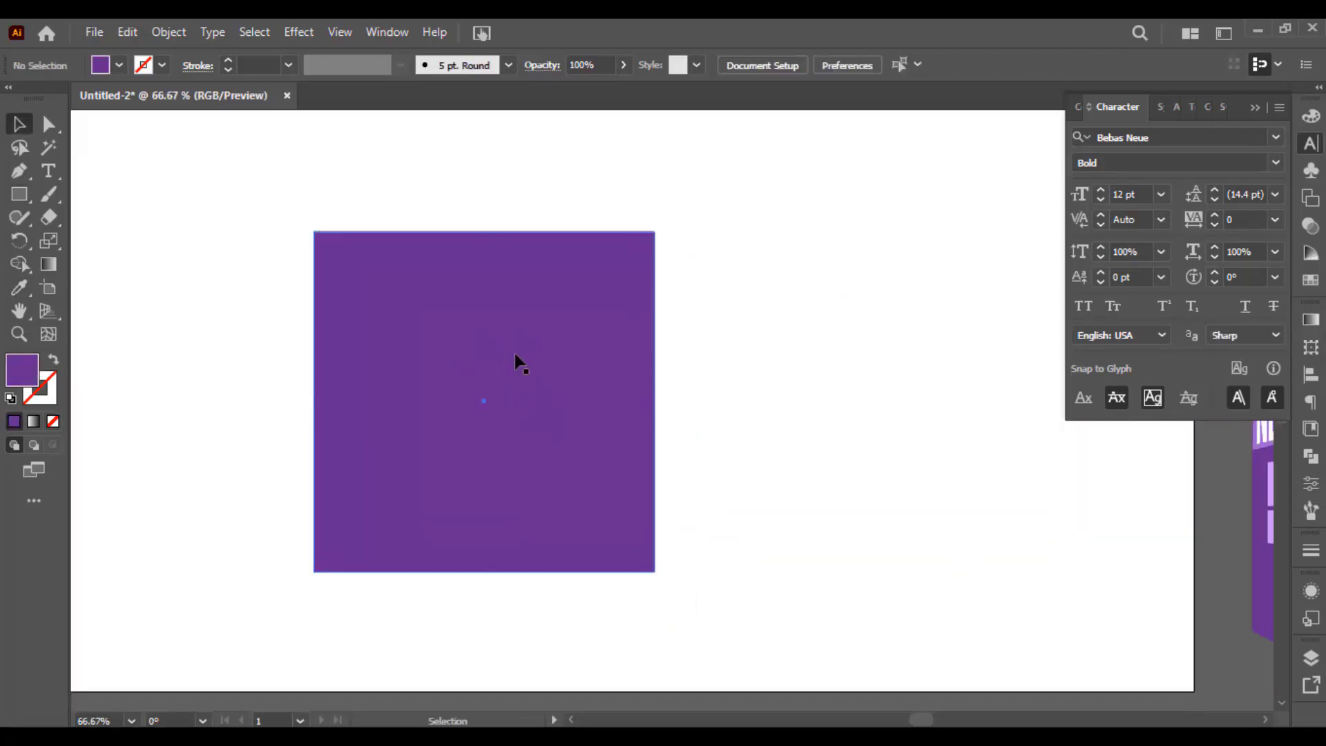
Step: Draw a small square window in the wall's upper left area and fill it with lighter purple AA60EA
{"action": "key", "text": "m"}
{"action": "left_click_drag", "start_coordinate": [369, 279], "coordinate": [457, 368]}
{"action": "key", "text": "i"}
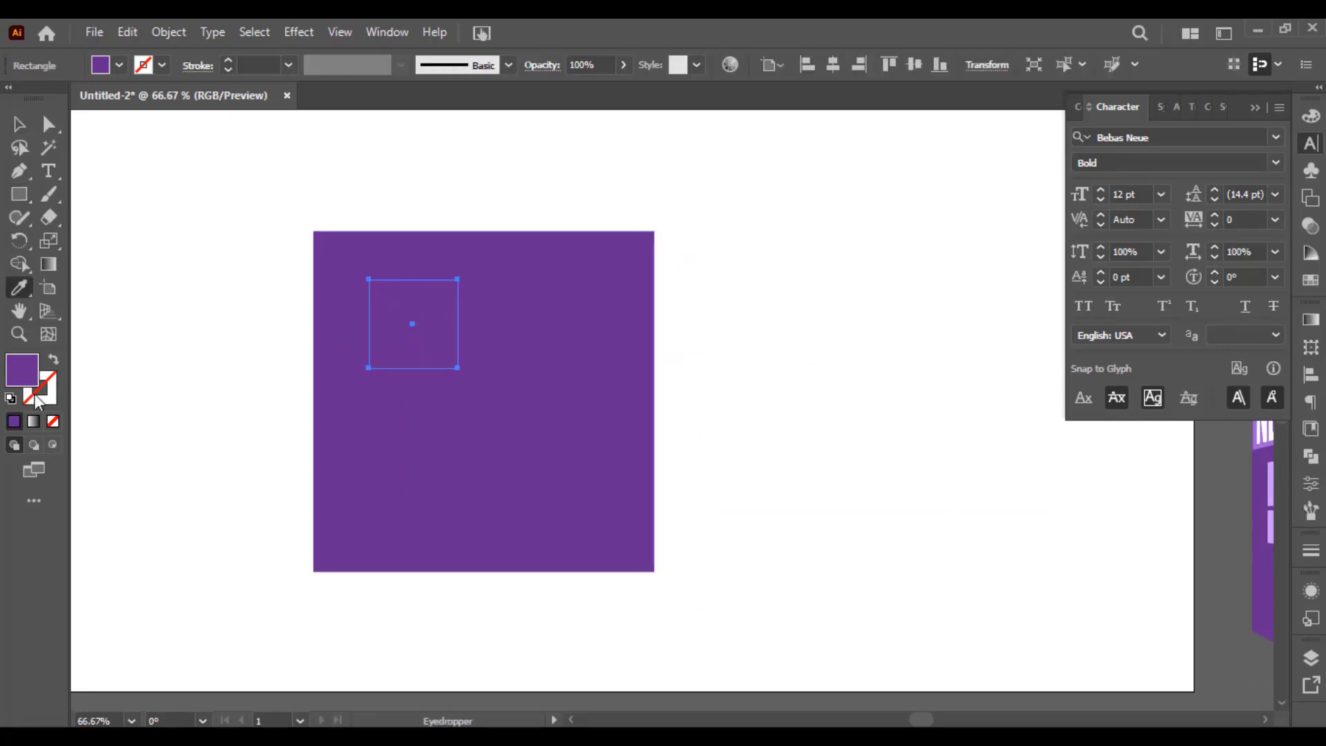
{"action": "double_click", "coordinate": [31, 380]}
{"action": "left_click", "coordinate": [636, 251]}
{"action": "left_click", "coordinate": [950, 240]}
Step: Duplicate the window to its right, group the two windows, and centre them horizontally on the wall
{"action": "key", "text": "v"}
{"action": "left_click_drag", "start_coordinate": [438, 343], "coordinate": [547, 343]}
{"action": "left_click", "coordinate": [437, 304], "text": "shift"}
{"action": "key", "text": "ctrl+g"}
{"action": "left_click", "coordinate": [631, 251], "text": "shift"}
{"action": "left_click", "coordinate": [631, 251]}
{"action": "key", "text": "F2"}
{"action": "left_click", "coordinate": [802, 239]}
{"action": "mouse_move", "coordinate": [771, 279]}
{"action": "left_mouse_down"}
{"action": "mouse_move", "coordinate": [717, 386]}
{"action": "mouse_move", "coordinate": [680, 302]}
{"action": "left_mouse_up"}
Step: Draw a door rectangle standing on the wall's bottom edge and centre it horizontally on the wall
{"action": "key", "text": "m"}
{"action": "left_click_drag", "start_coordinate": [391, 325], "coordinate": [537, 498]}
{"action": "key", "text": "v"}
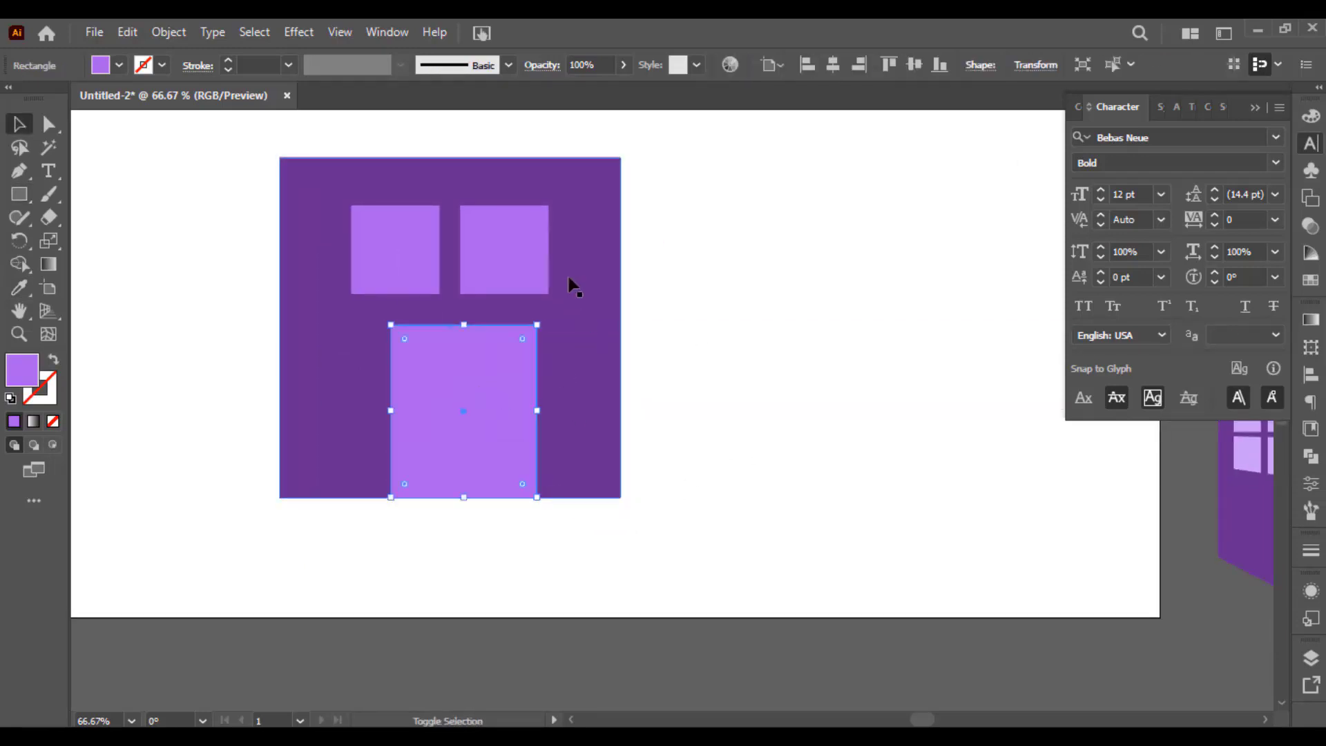
{"action": "left_click", "coordinate": [530, 266], "text": "shift"}
{"action": "left_click", "coordinate": [833, 64]}
{"action": "left_click", "coordinate": [705, 179]}
Step: Round the door's two top corners fully to form an arch
{"action": "key", "text": "a"}
{"action": "left_click", "coordinate": [377, 325]}
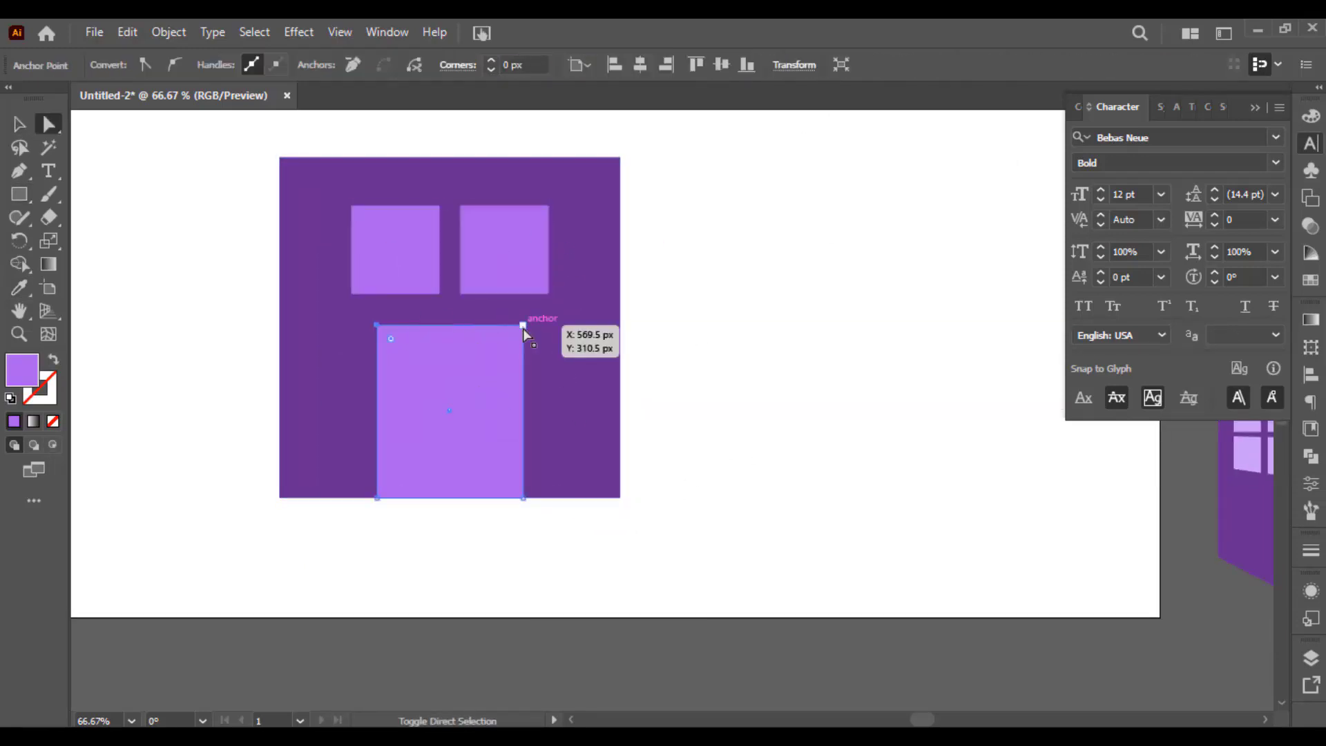
{"action": "left_click", "coordinate": [523, 326], "text": "shift"}
{"action": "left_click_drag", "start_coordinate": [506, 338], "coordinate": [421, 493]}
{"action": "key", "text": "v"}
{"action": "left_click", "coordinate": [714, 370]}
{"action": "left_click_drag", "start_coordinate": [713, 370], "coordinate": [777, 426]}
Step: Change the arched door's fill to a paler purple
{"action": "left_click", "coordinate": [512, 470]}
{"action": "double_click", "coordinate": [15, 371]}
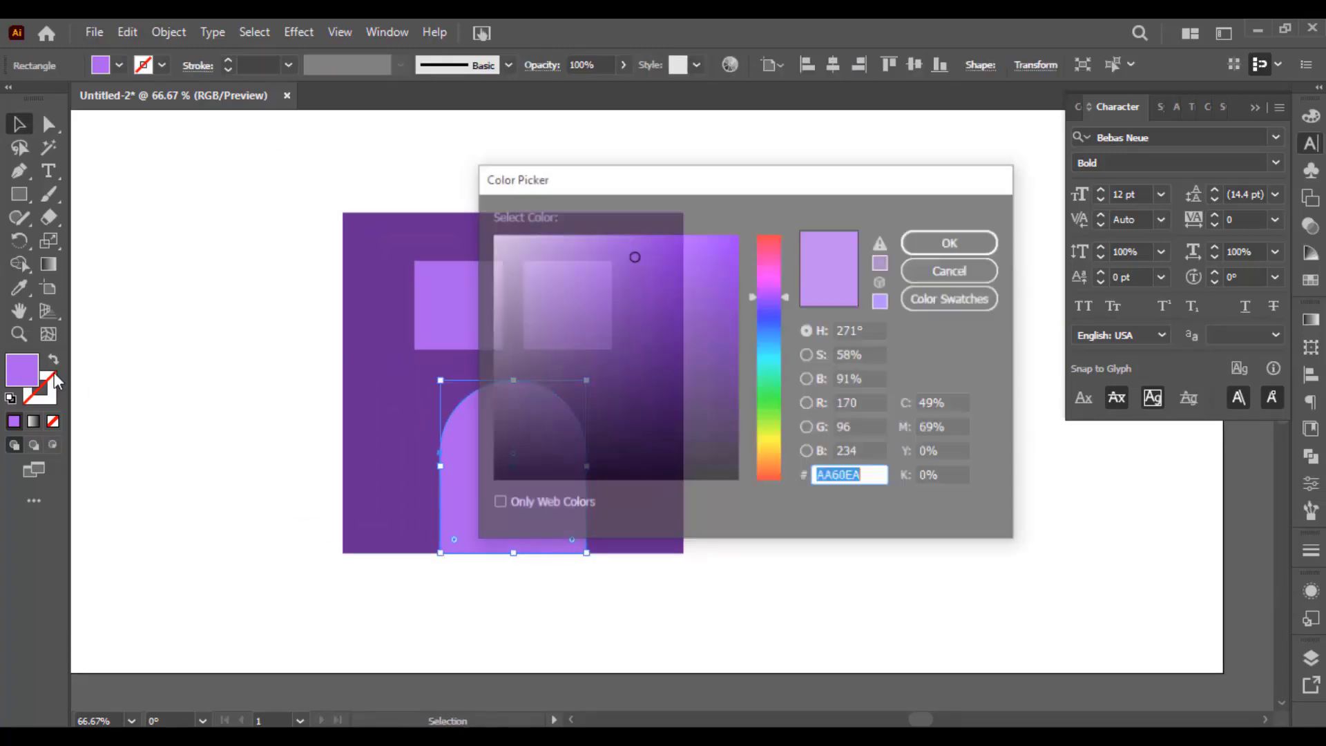
{"action": "left_click", "coordinate": [571, 235]}
{"action": "left_click", "coordinate": [926, 237]}
{"action": "left_click", "coordinate": [781, 370]}
{"action": "left_click_drag", "start_coordinate": [781, 371], "coordinate": [752, 362]}
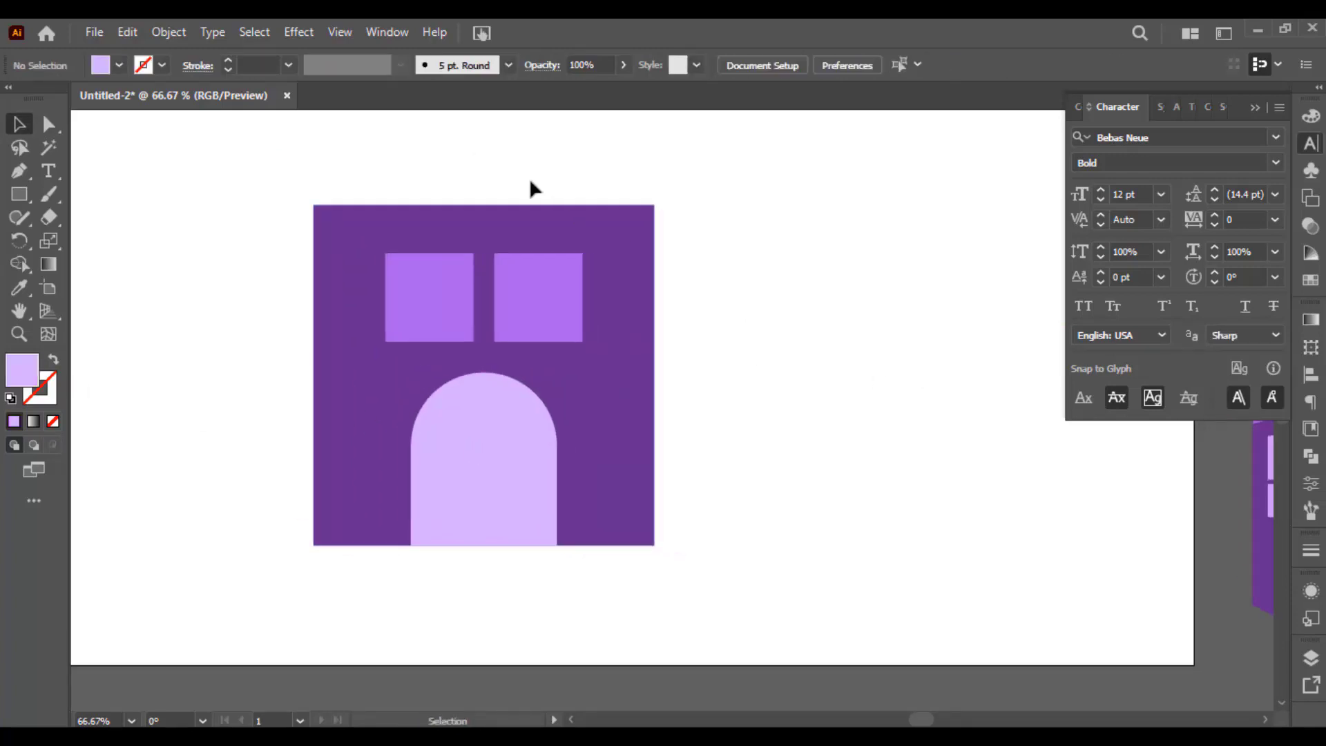
Step: Draw a pale purple rectangle about 337 × 98 px along the wall's top edge
{"action": "left_click_drag", "start_coordinate": [529, 186], "coordinate": [524, 312]}
{"action": "key", "text": "m"}
{"action": "left_click_drag", "start_coordinate": [309, 329], "coordinate": [649, 230]}
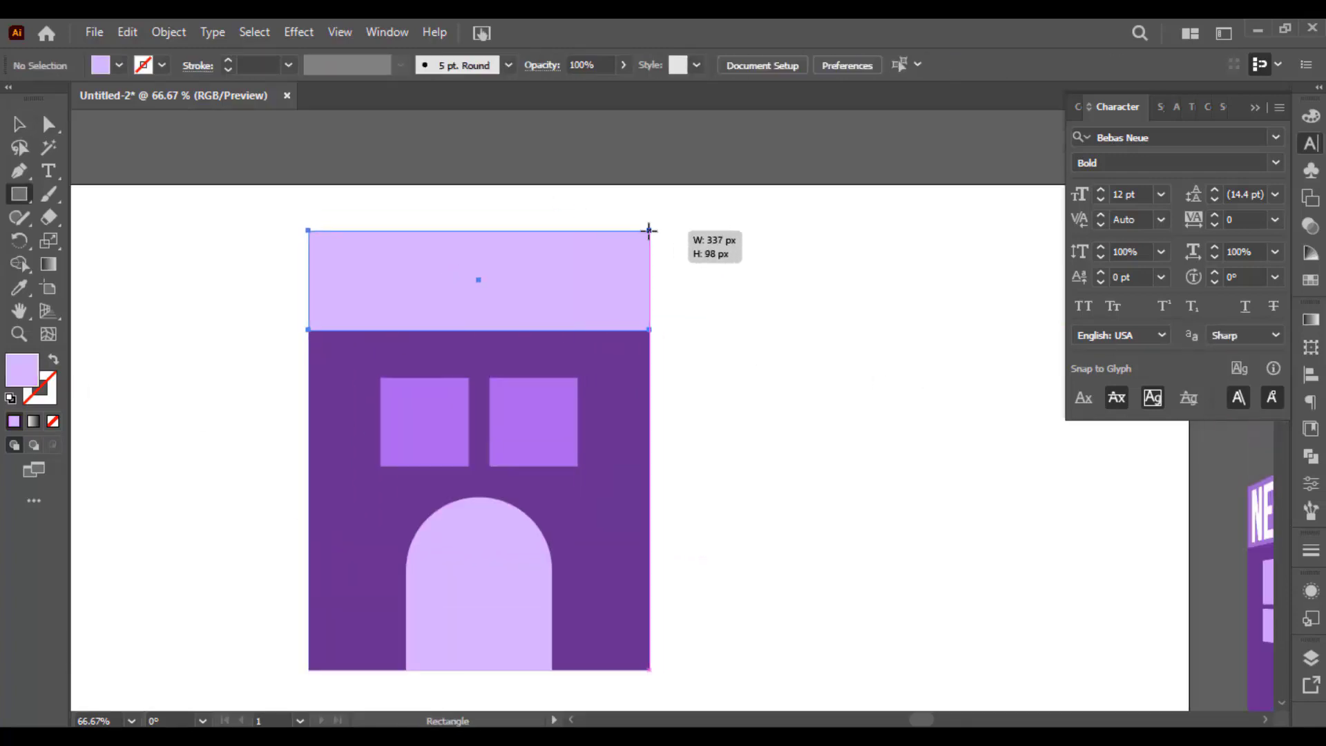
{"action": "key", "text": "v"}
{"action": "left_click", "coordinate": [691, 282]}
{"action": "left_click_drag", "start_coordinate": [691, 282], "coordinate": [762, 289]}
Step: Reduce the height of the rectangle above the wall to make a thin roof strip
{"action": "left_click", "coordinate": [625, 274]}
{"action": "left_click_drag", "start_coordinate": [550, 238], "coordinate": [552, 314]}
{"action": "left_click", "coordinate": [644, 285]}
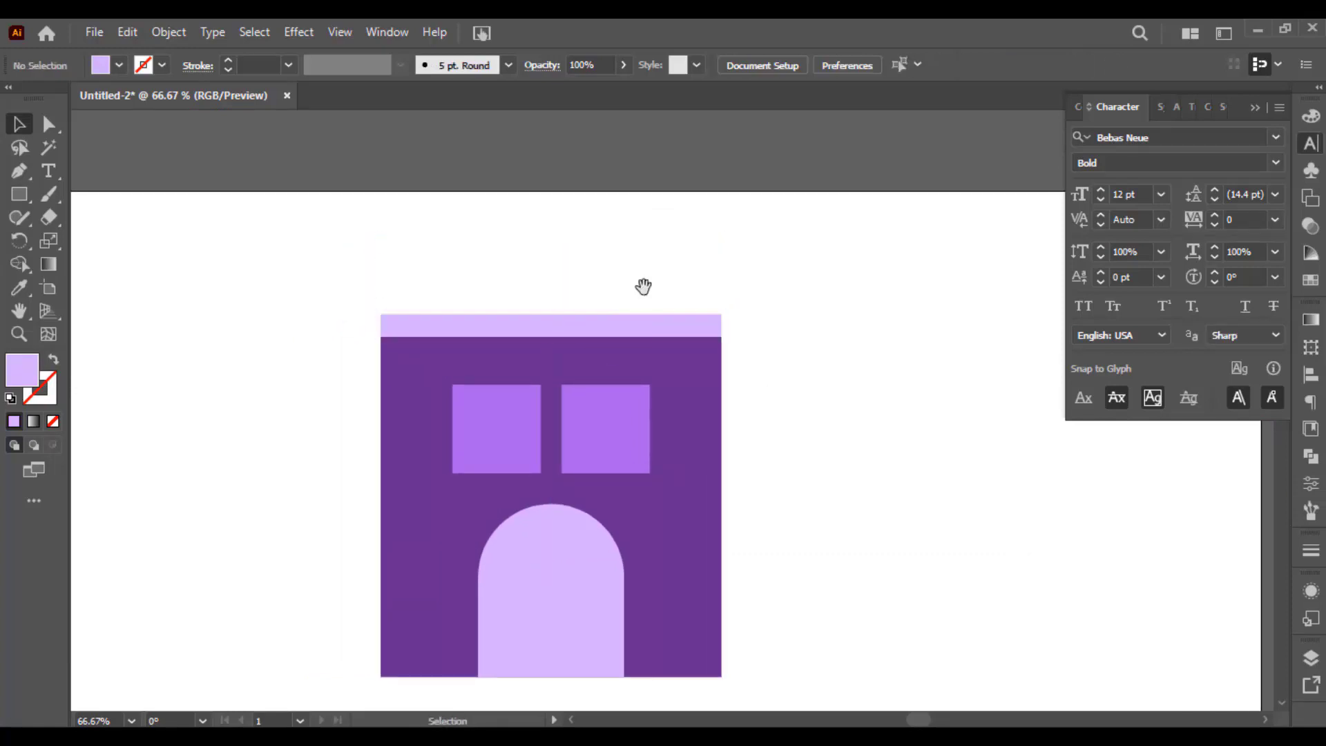
Step: Select the whole flat facade and move it to the right side of the artboard
{"action": "left_click_drag", "start_coordinate": [644, 286], "coordinate": [425, 222]}
{"action": "scroll", "coordinate": [424, 222], "scroll_direction": "down", "scroll_amount": 1}
{"action": "left_click_drag", "start_coordinate": [194, 214], "coordinate": [414, 476]}
{"action": "left_click_drag", "start_coordinate": [387, 443], "coordinate": [634, 430]}
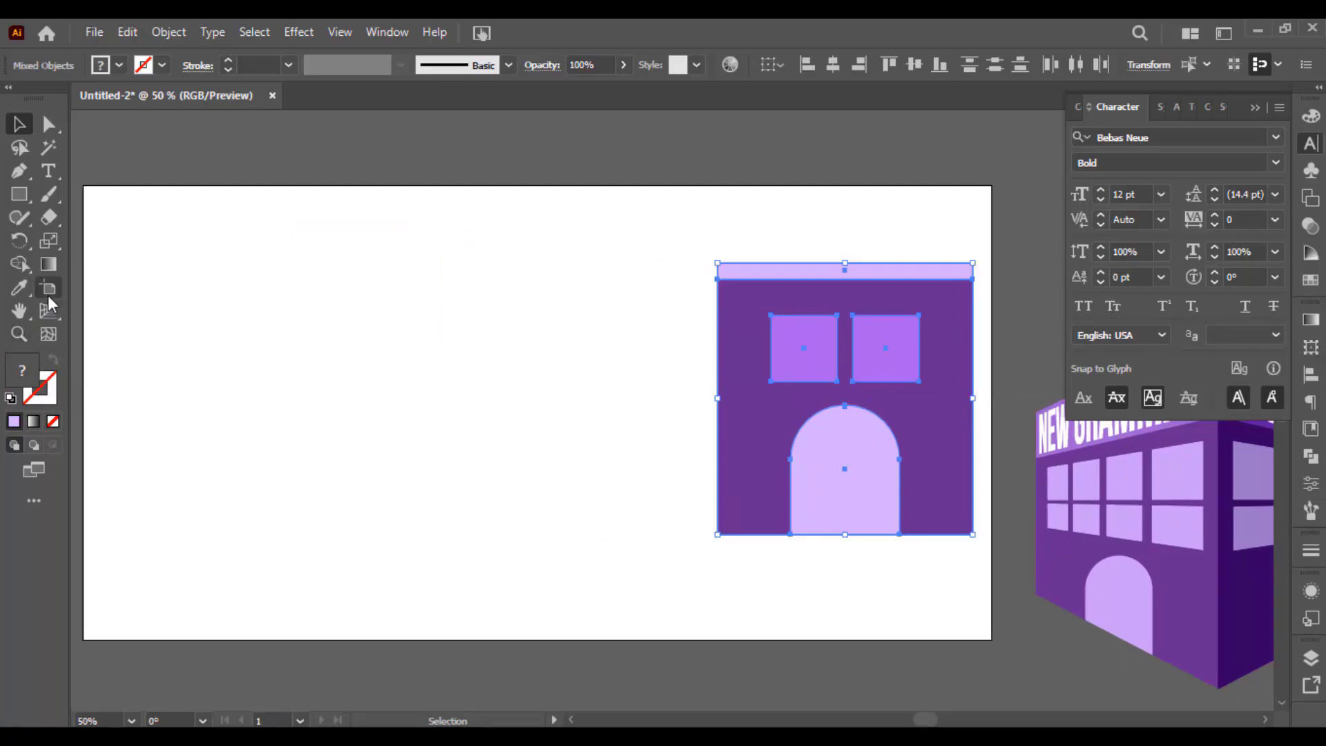
Step: Show the perspective grid, make the left plane active, and attach the selected facade to it with Perspective Selection
{"action": "left_click", "coordinate": [49, 310]}
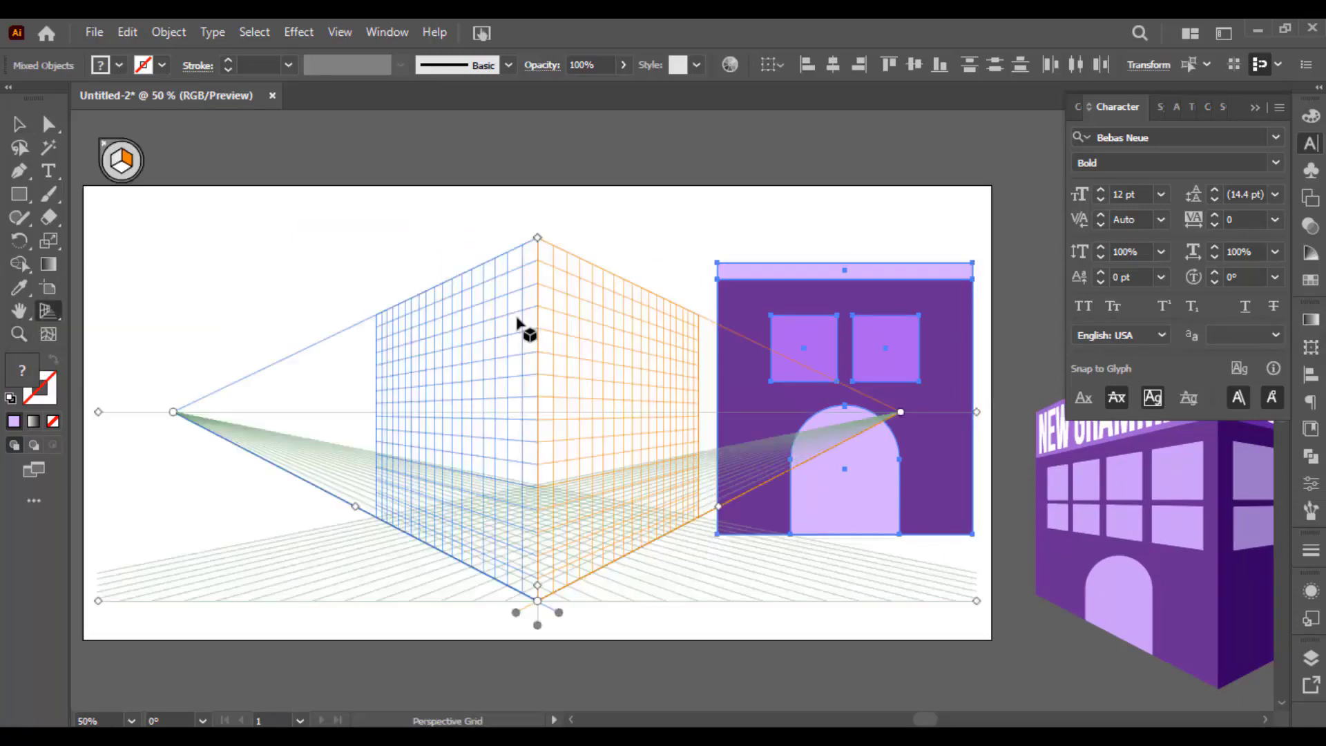
{"action": "key", "text": "shift+v"}
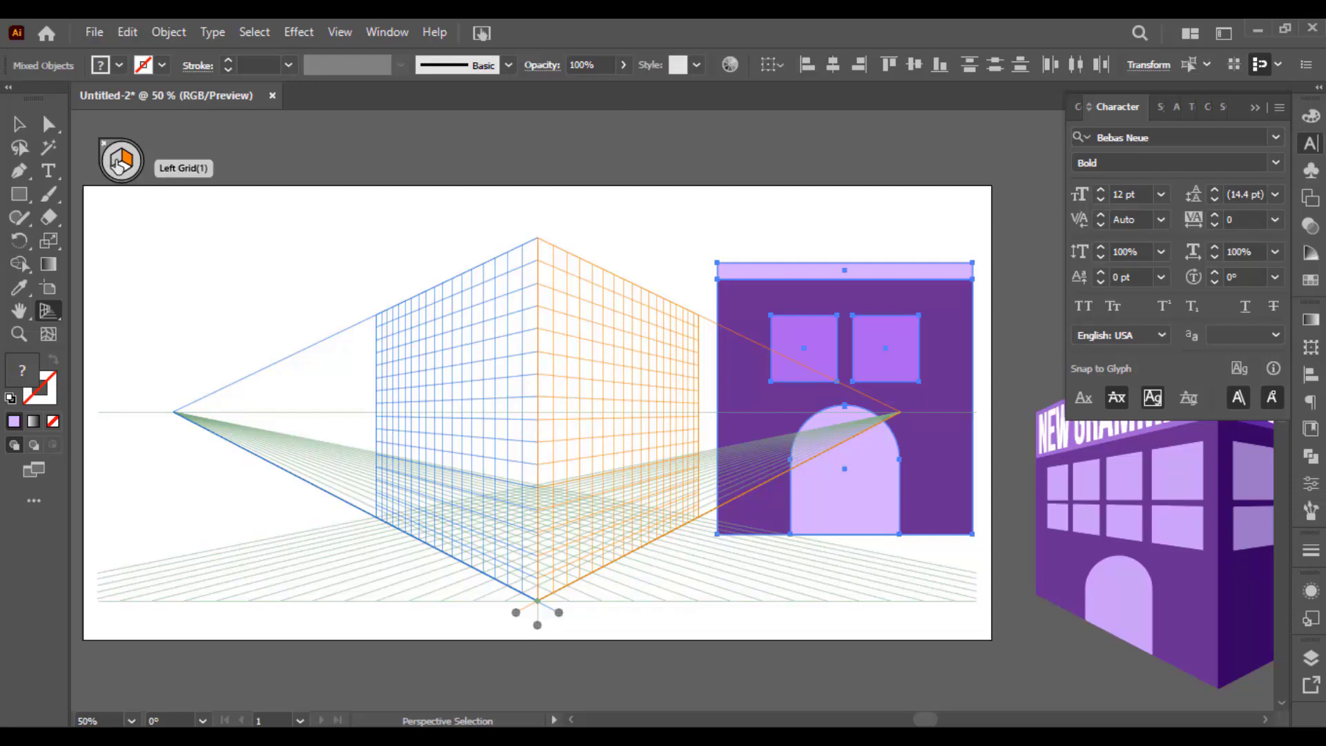
{"action": "key", "text": "shift+p"}
{"action": "right_click", "coordinate": [50, 313]}
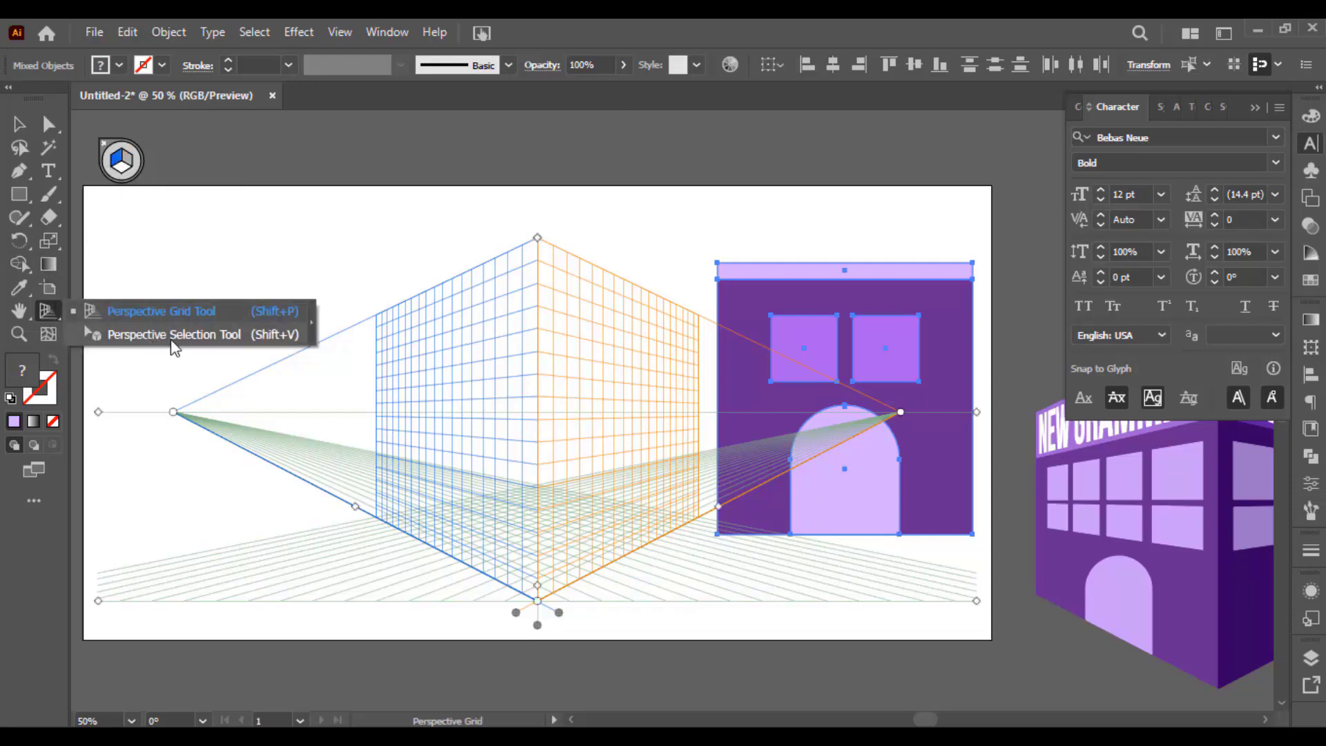
{"action": "left_click", "coordinate": [172, 334]}
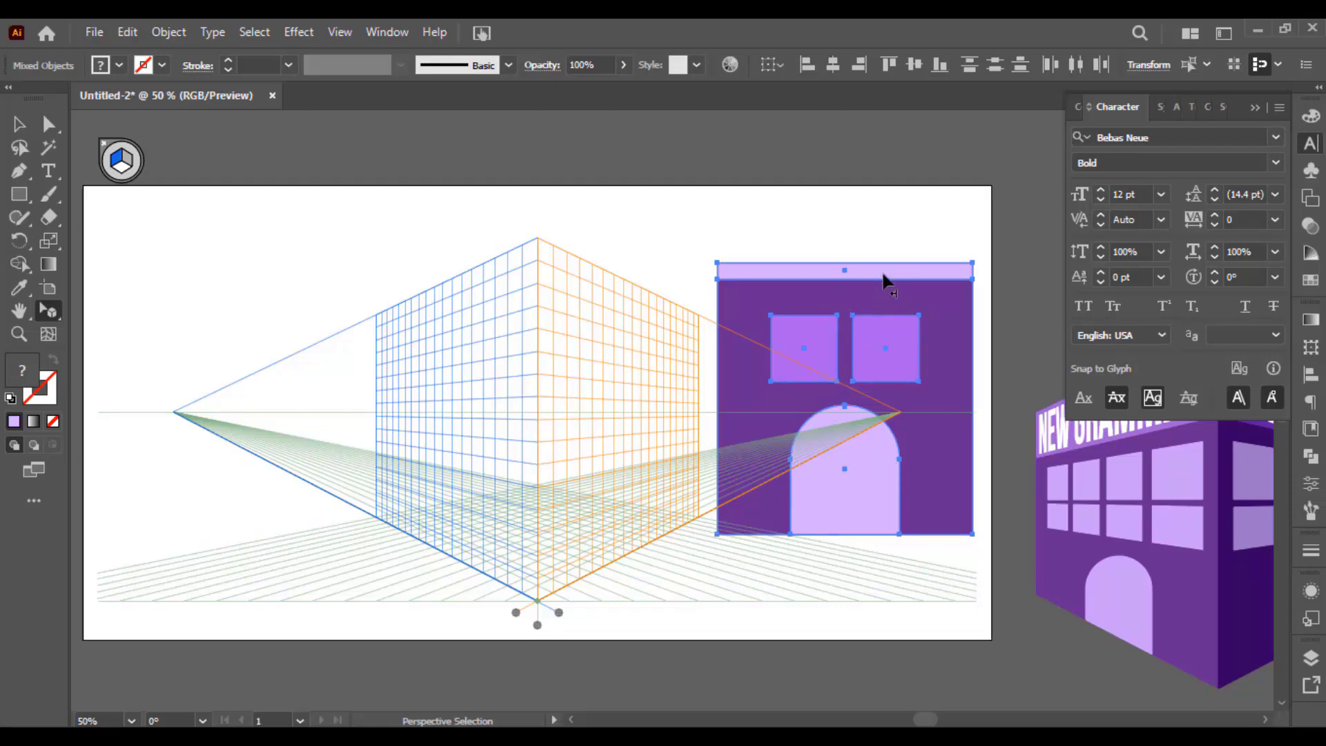
{"action": "left_click_drag", "start_coordinate": [878, 274], "coordinate": [482, 268]}
Step: Scale the facade in perspective to fill the left plane, hide the grid, and select all of the facade's shapes
{"action": "scroll", "coordinate": [417, 500], "scroll_direction": "up", "scroll_amount": 2}
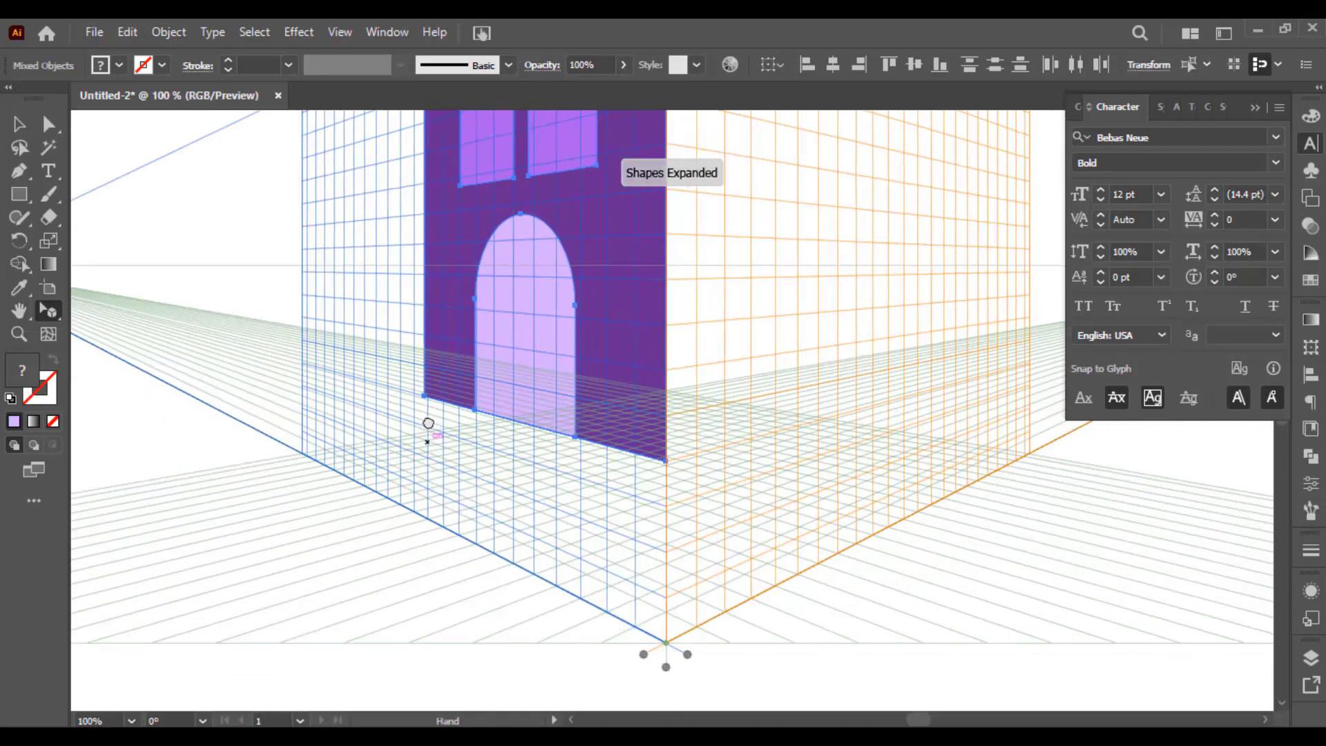
{"action": "left_click_drag", "start_coordinate": [426, 399], "coordinate": [302, 458]}
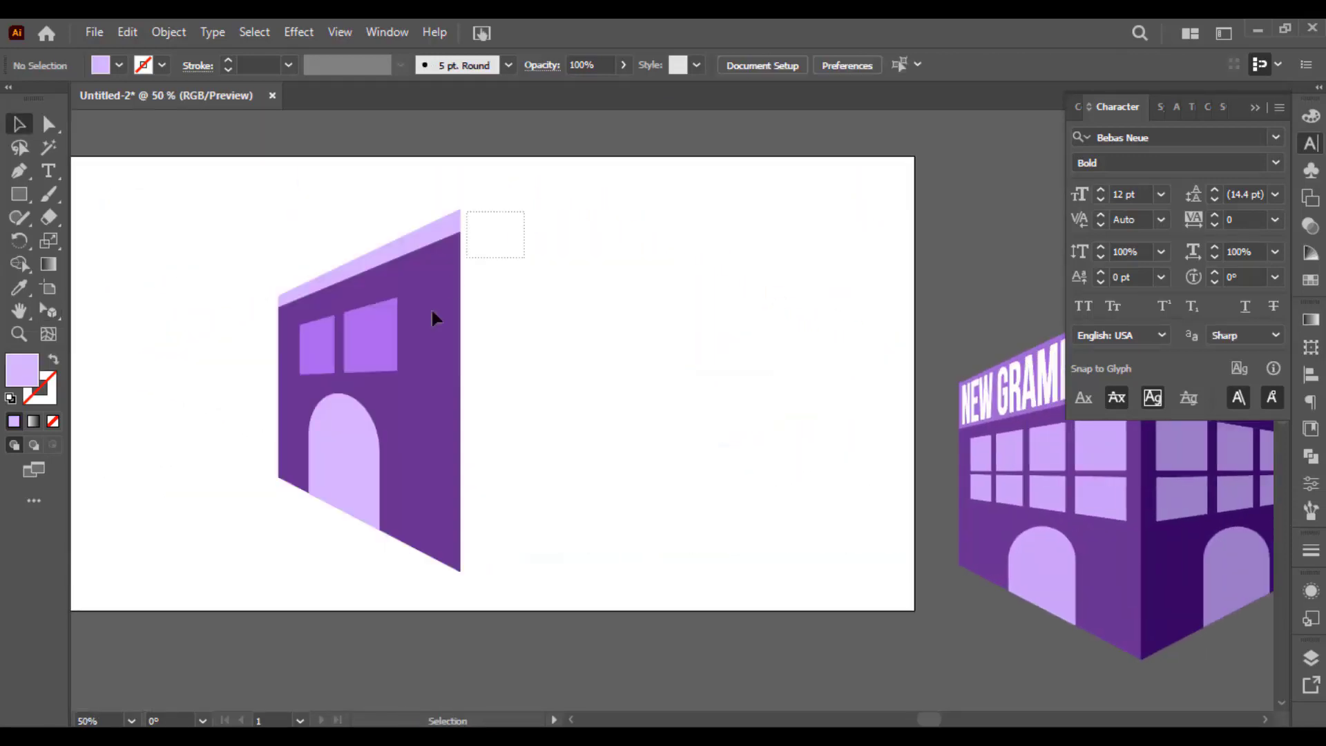
{"action": "left_click_drag", "start_coordinate": [431, 310], "coordinate": [312, 402]}
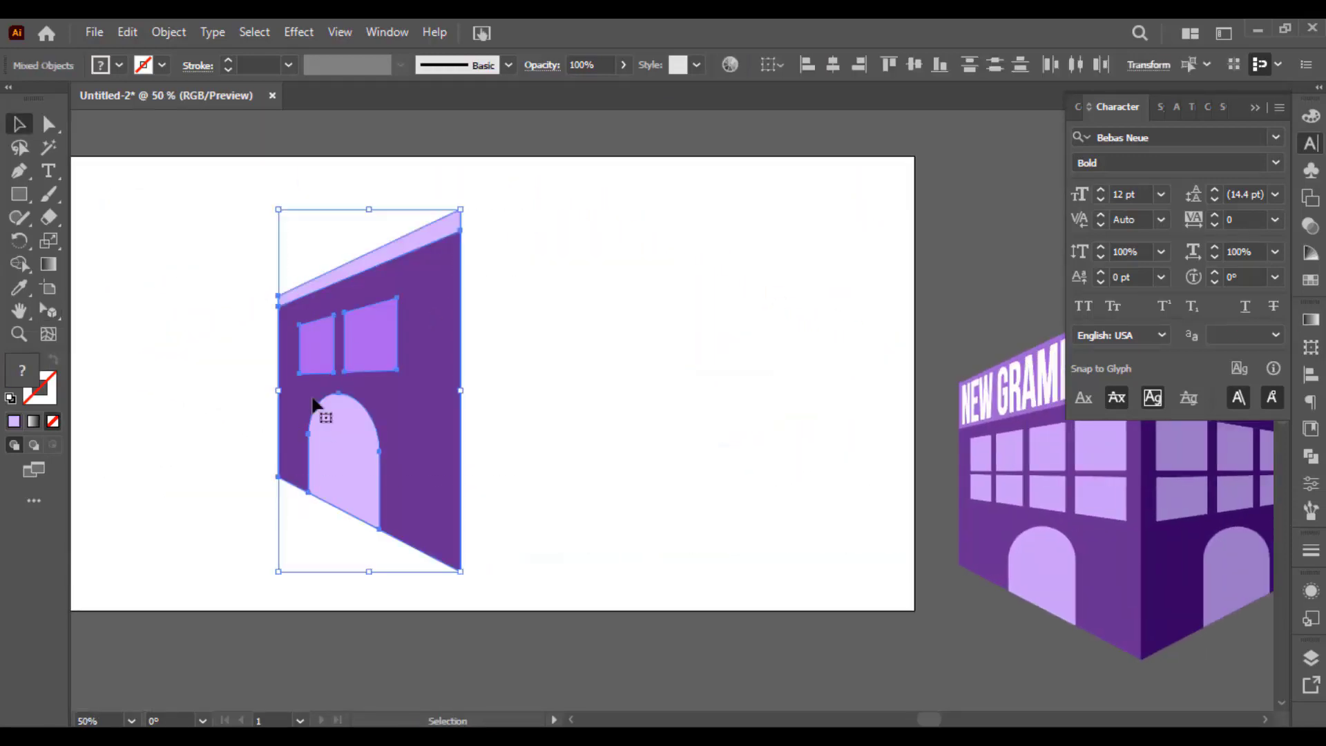
Step: Reflect a copy of the perspective facade across the vertical axis and move it against the original's right edge as the second wall
{"action": "right_click", "coordinate": [342, 322]}
{"action": "left_click", "coordinate": [493, 222]}
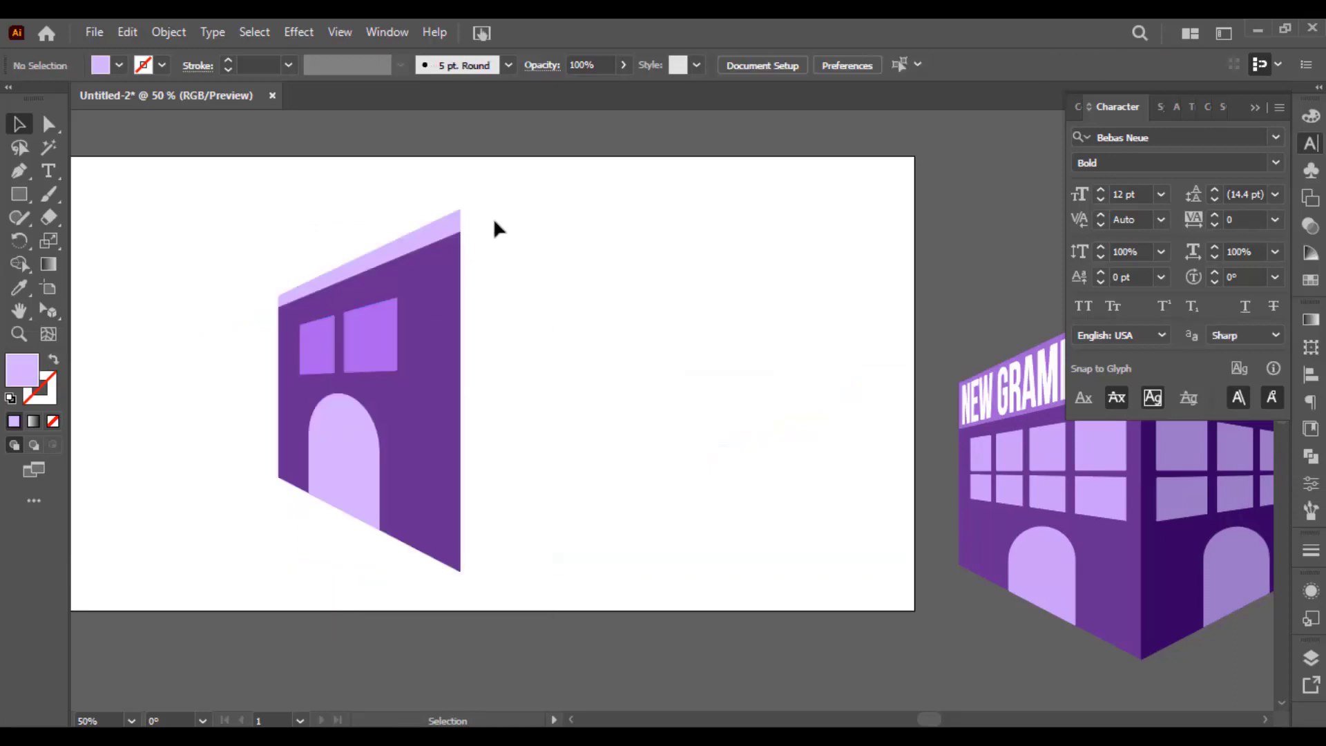
{"action": "left_click_drag", "start_coordinate": [475, 185], "coordinate": [265, 536]}
{"action": "right_click", "coordinate": [338, 356]}
{"action": "mouse_move", "coordinate": [410, 559]}
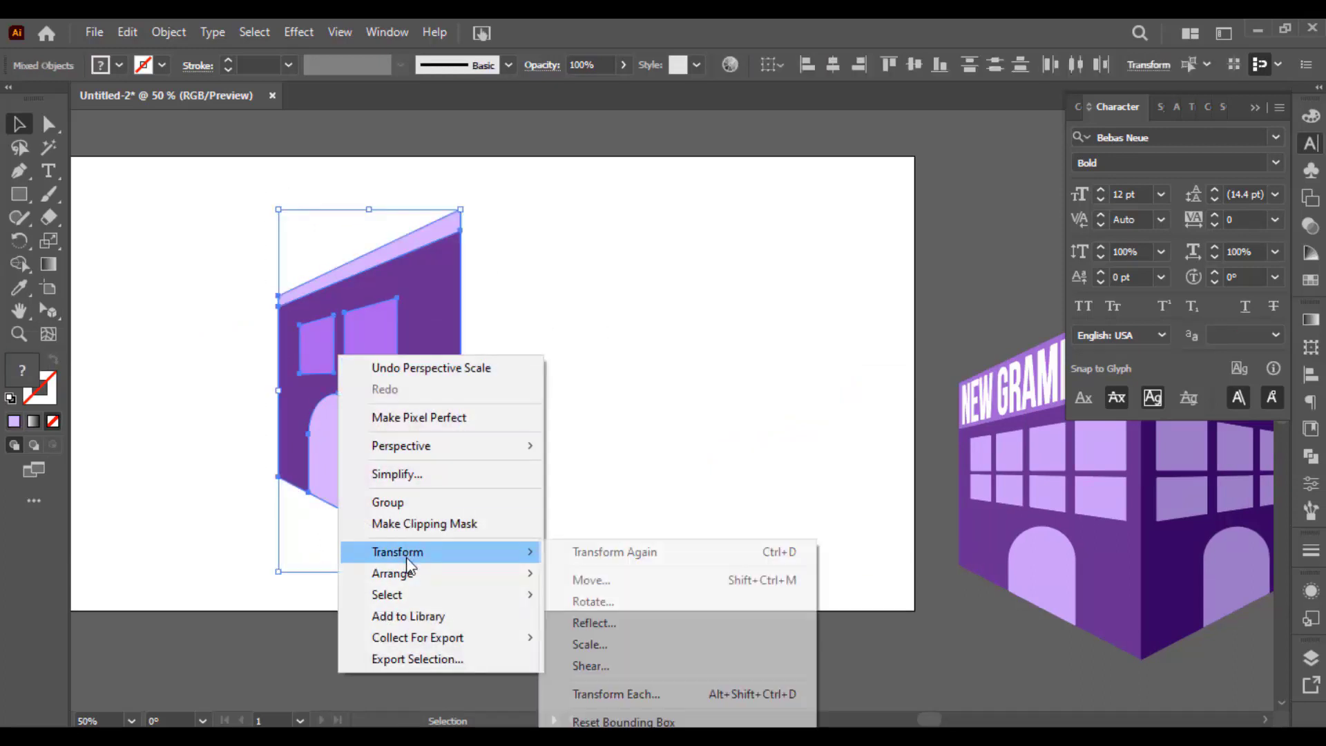
{"action": "left_click", "coordinate": [586, 624]}
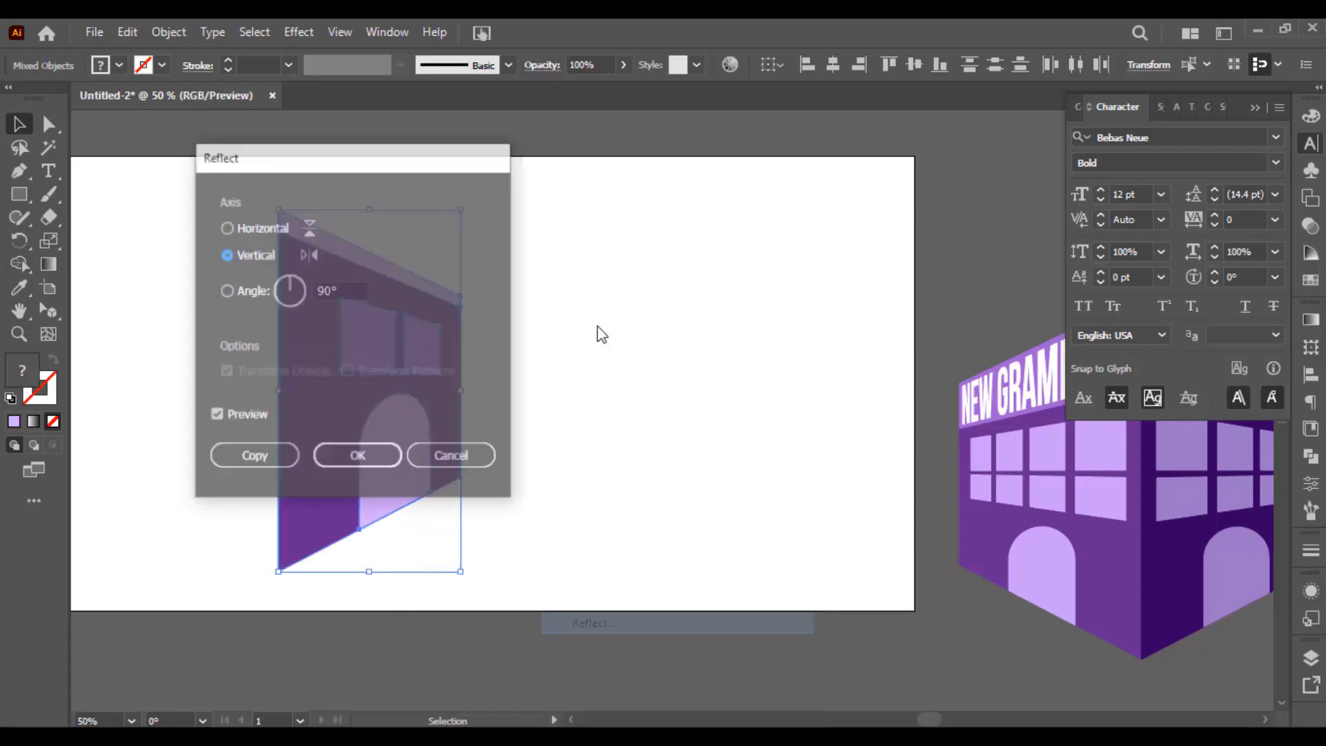
{"action": "left_click_drag", "start_coordinate": [376, 165], "coordinate": [887, 174]}
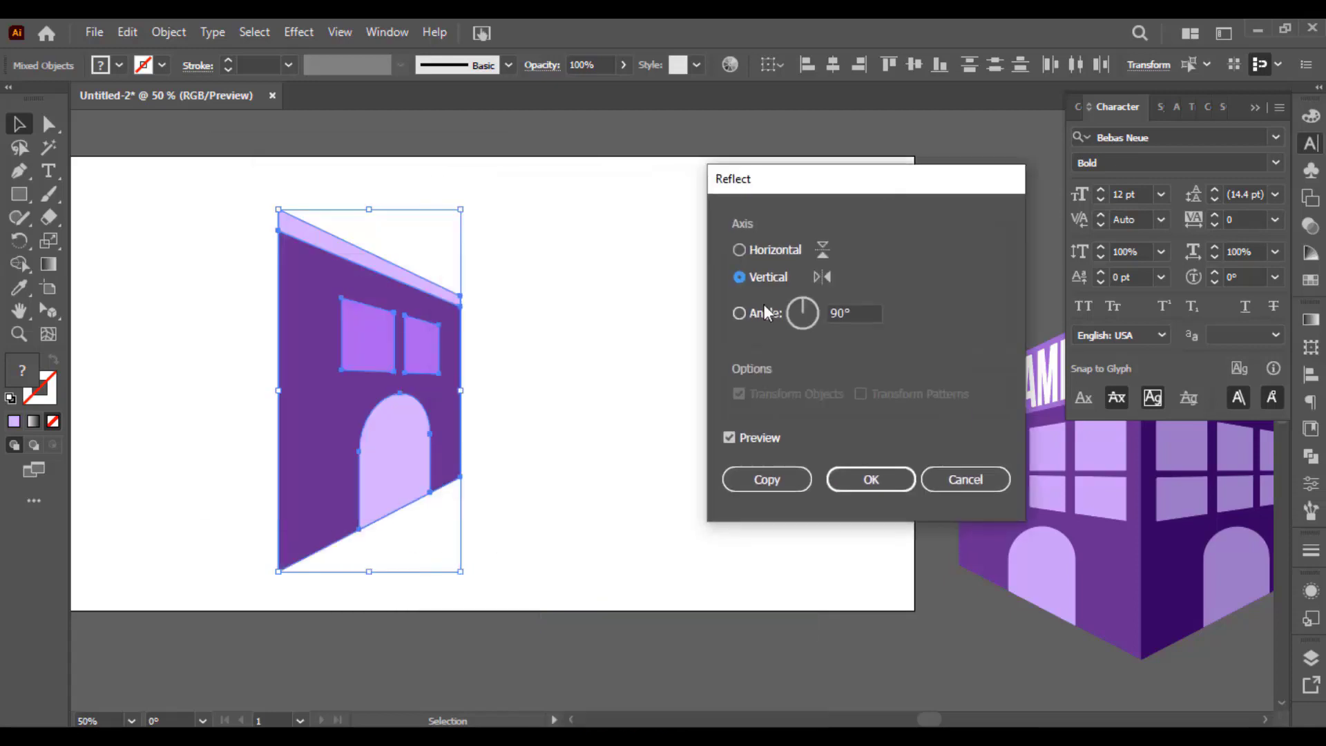
{"action": "left_click", "coordinate": [766, 480]}
{"action": "left_click_drag", "start_coordinate": [306, 339], "coordinate": [491, 337]}
{"action": "left_click", "coordinate": [669, 228]}
Step: Fill only the right-hand wall with a very dark purple to put that side in shade
{"action": "key", "text": "a"}
{"action": "left_click", "coordinate": [480, 279]}
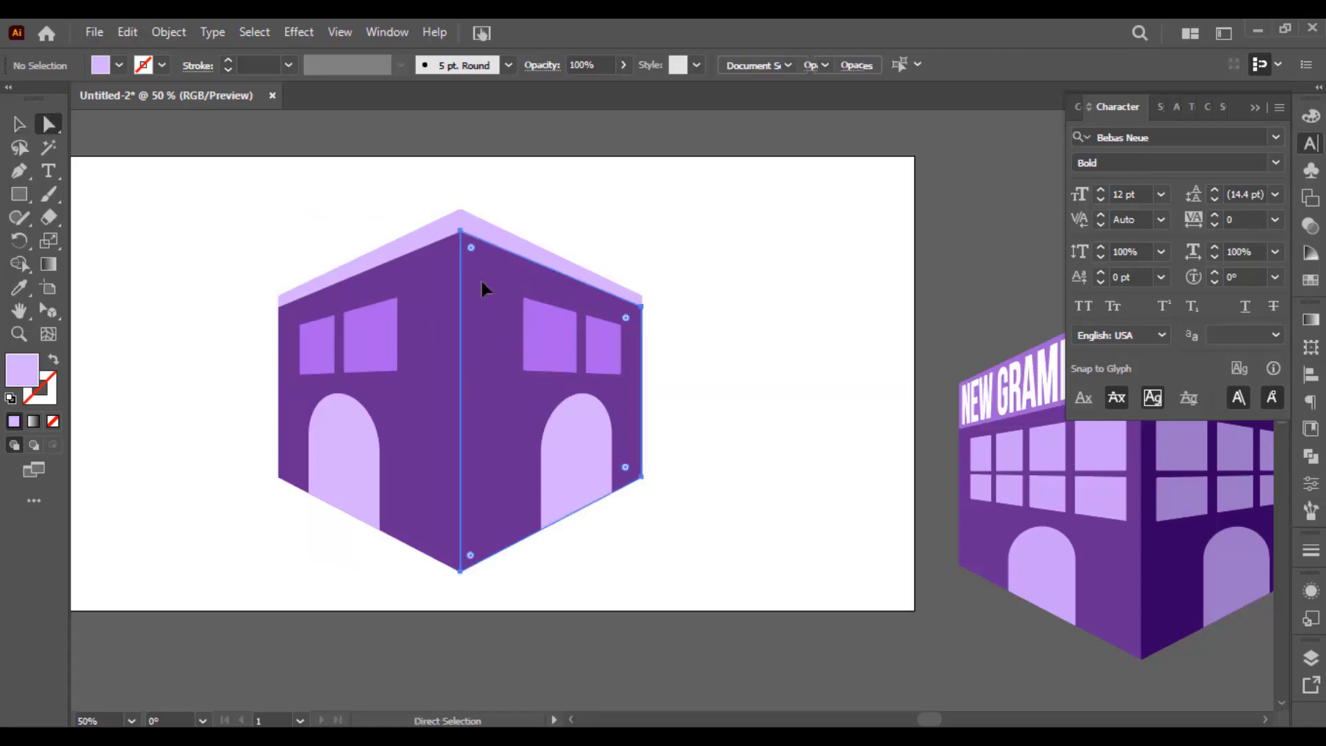
{"action": "double_click", "coordinate": [30, 373]}
{"action": "type", "text": "3C056B"}
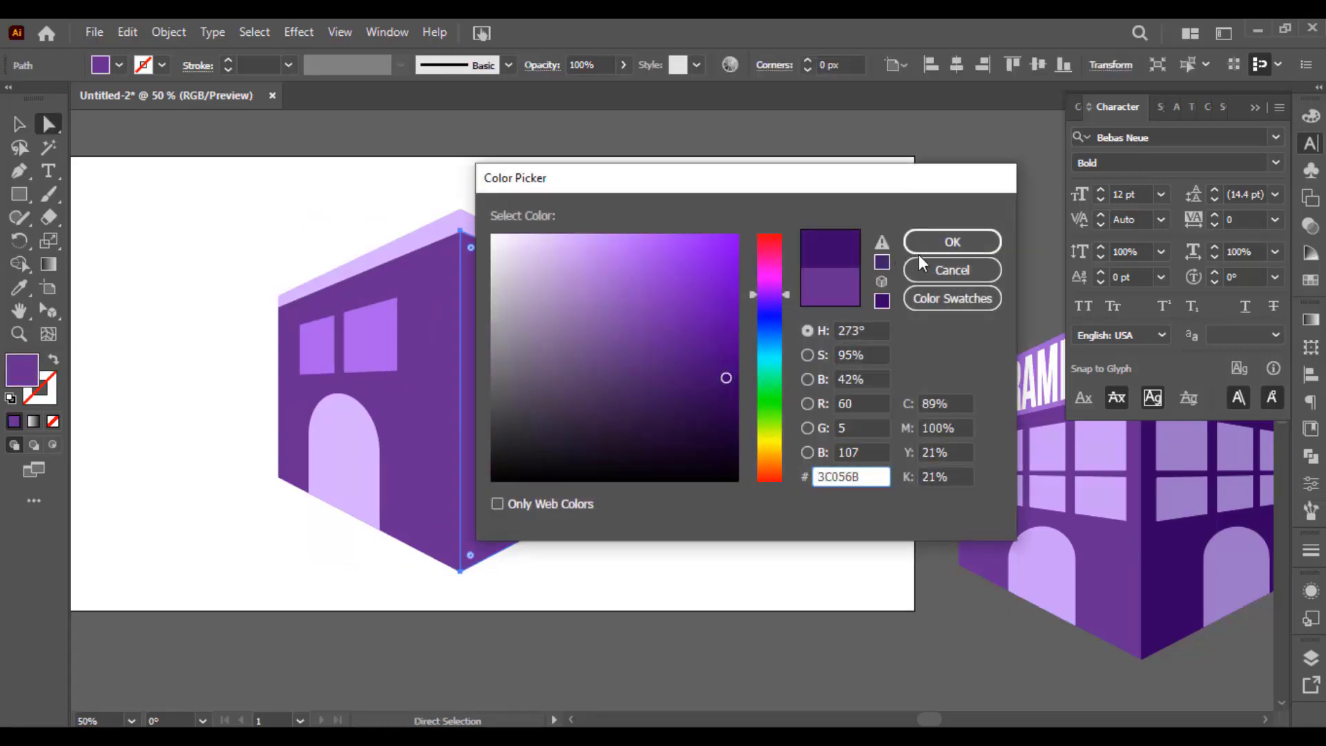
{"action": "left_click_drag", "start_coordinate": [715, 382], "coordinate": [738, 387]}
{"action": "key", "text": "Return"}
{"action": "key", "text": "v"}
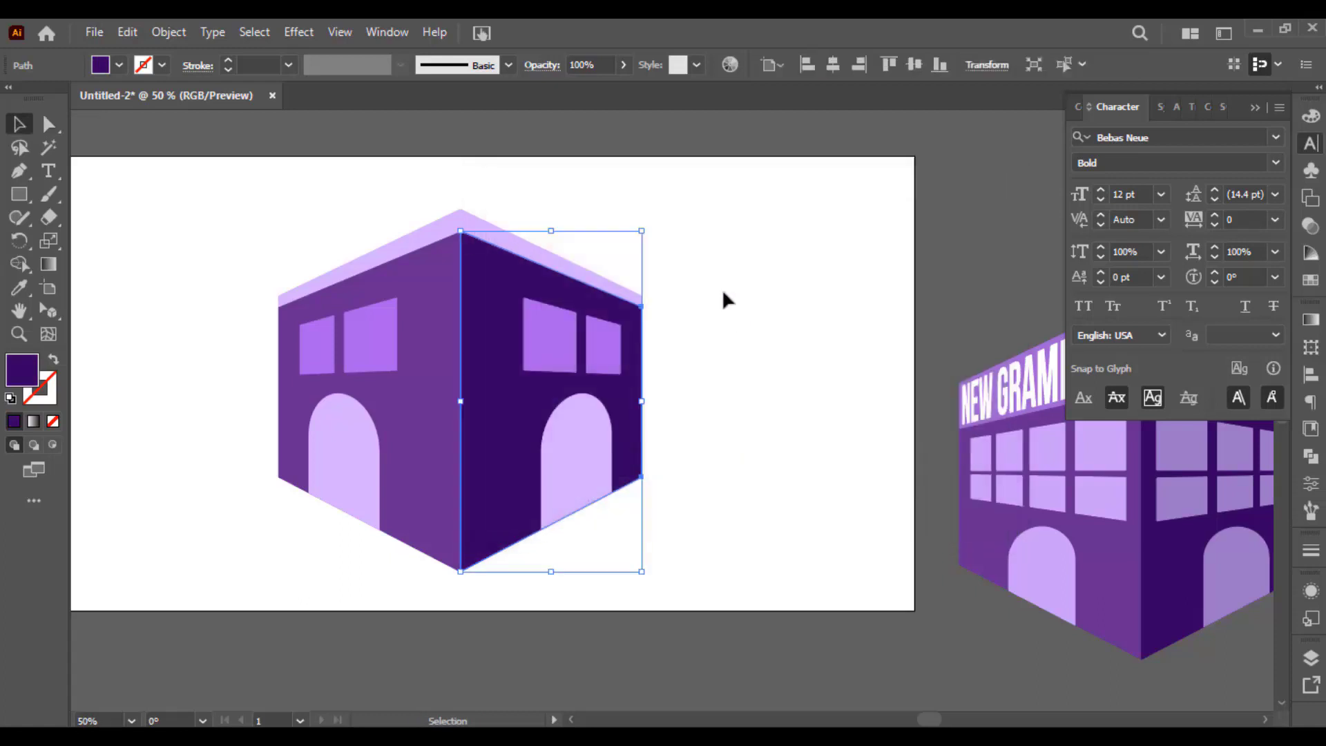
{"action": "left_click", "coordinate": [723, 290]}
Step: Fill the roof strip above the right-hand wall with the slightly darker lilac C08FFF
{"action": "left_click_drag", "start_coordinate": [723, 290], "coordinate": [761, 310]}
{"action": "scroll", "coordinate": [622, 303], "scroll_direction": "up", "scroll_amount": 1}
{"action": "left_click", "coordinate": [320, 313]}
{"action": "double_click", "coordinate": [30, 373]}
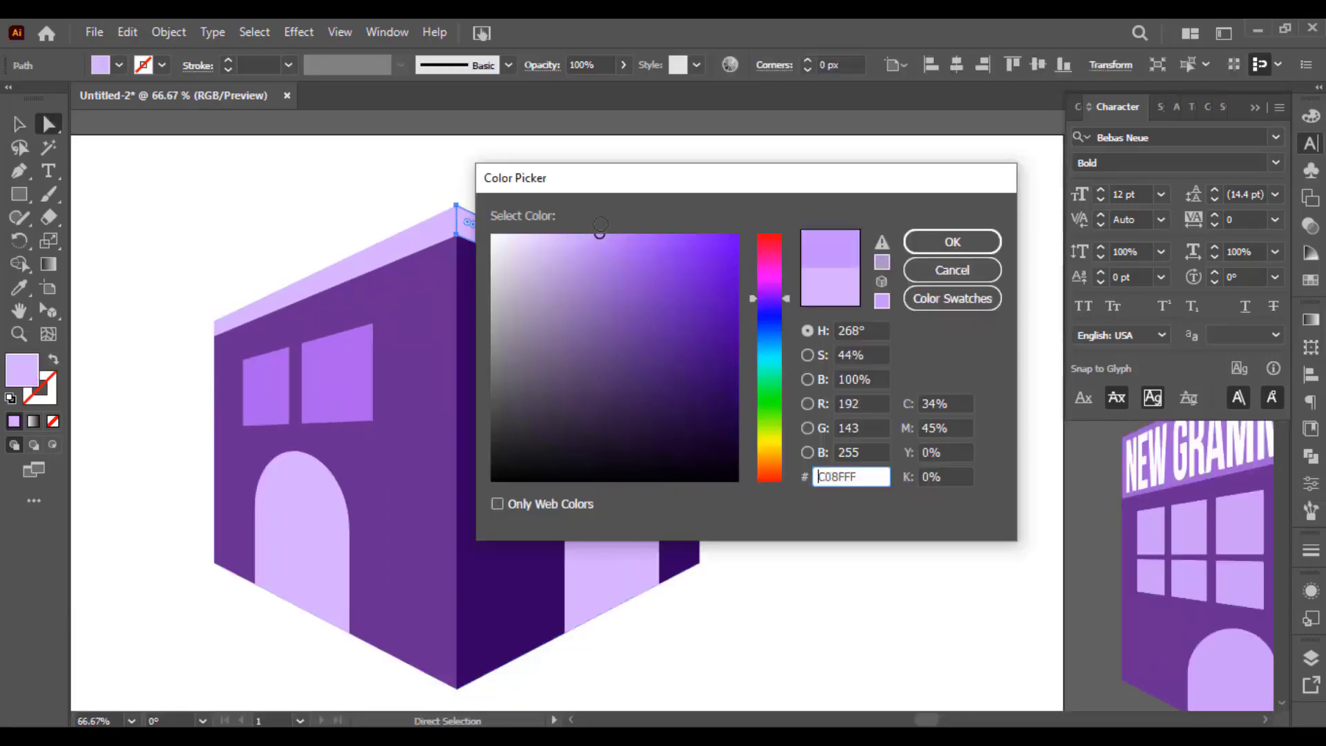
{"action": "left_click", "coordinate": [909, 239]}
{"action": "left_click", "coordinate": [827, 283]}
{"action": "left_click_drag", "start_coordinate": [783, 335], "coordinate": [832, 319]}
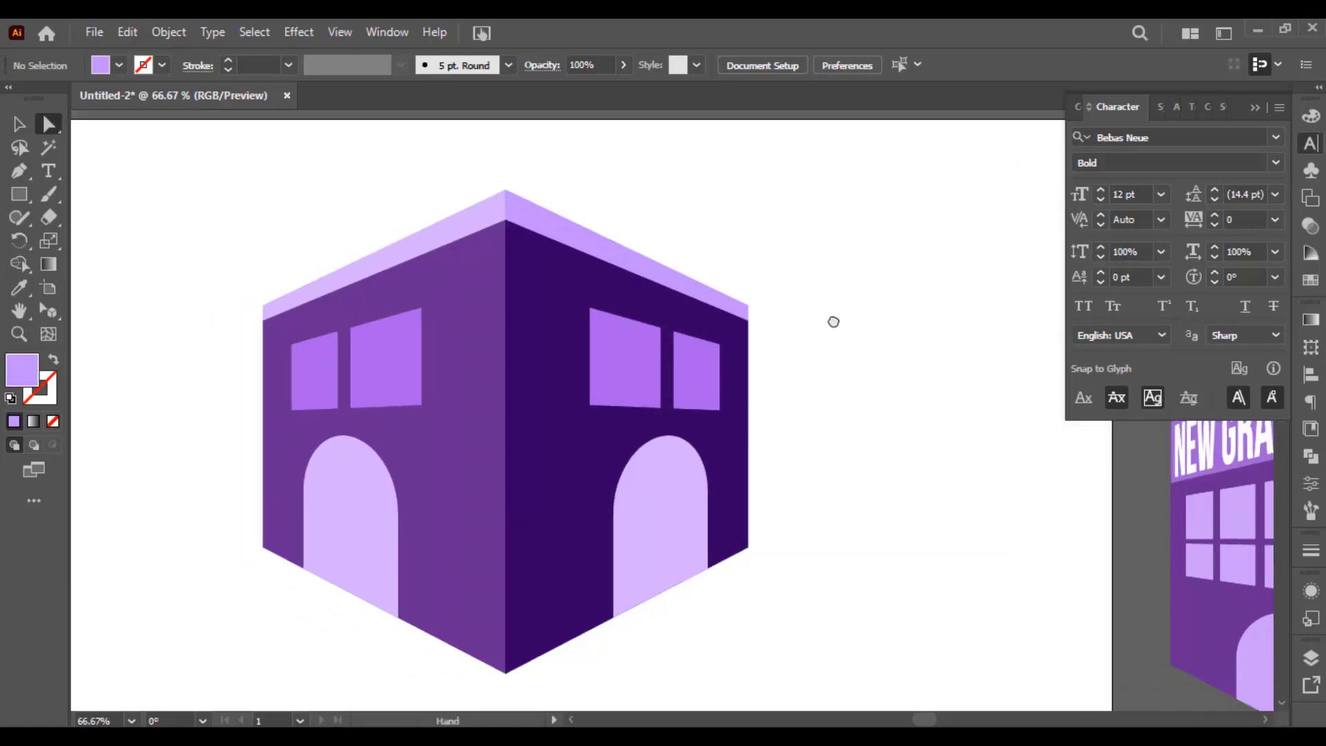
Step: Select both windows on the right-hand wall and fill them with the darker purple 8A46D1
{"action": "left_click", "coordinate": [637, 352], "text": "alt"}
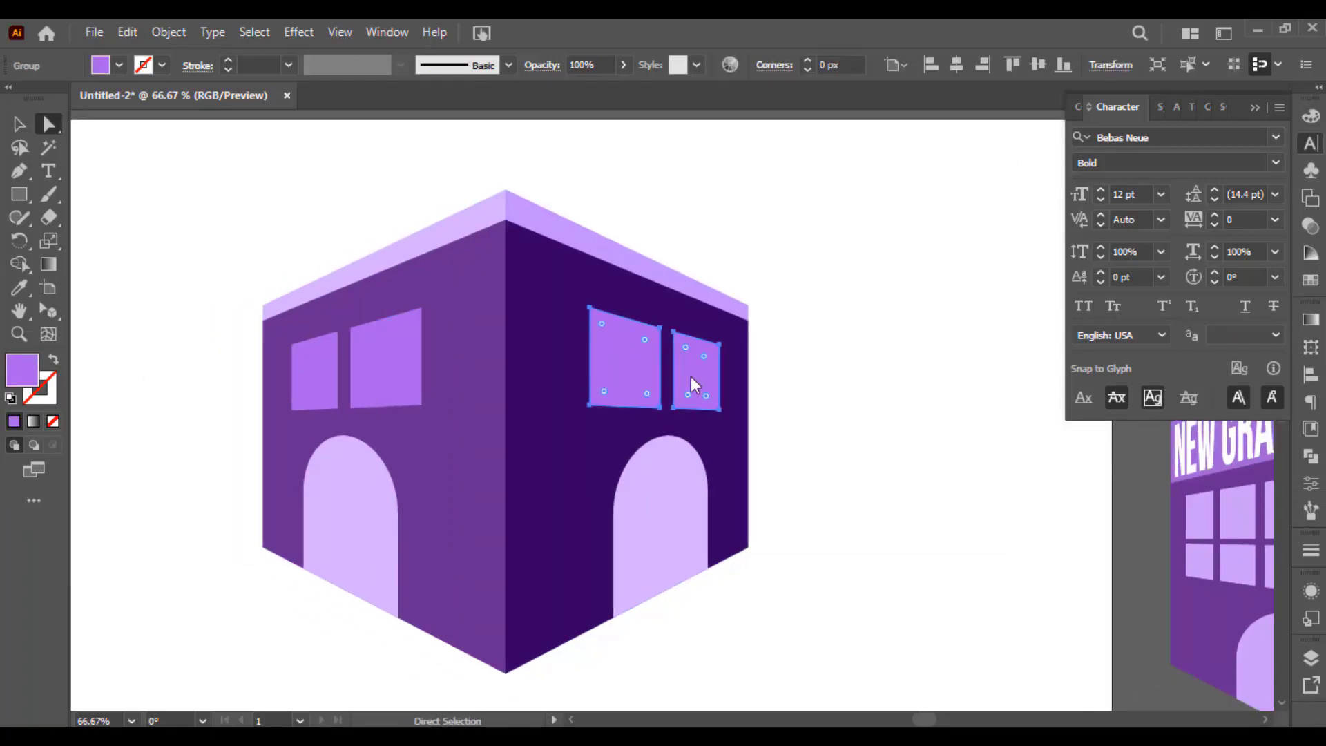
{"action": "left_click_drag", "start_coordinate": [648, 263], "coordinate": [654, 275]}
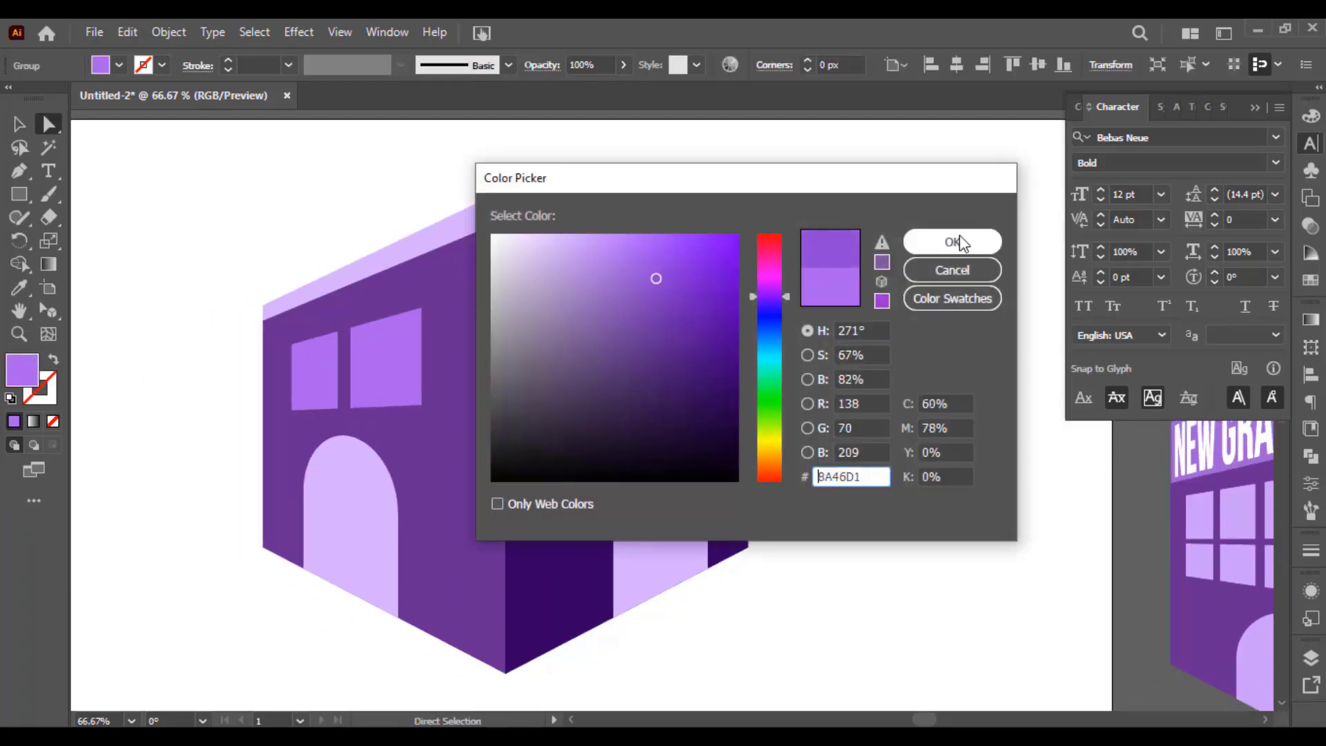
{"action": "left_click", "coordinate": [960, 235]}
{"action": "left_click", "coordinate": [1008, 370]}
Step: Fill the arched door on the right-hand wall with a darker, muted lilac and deselect it
{"action": "left_click", "coordinate": [675, 469]}
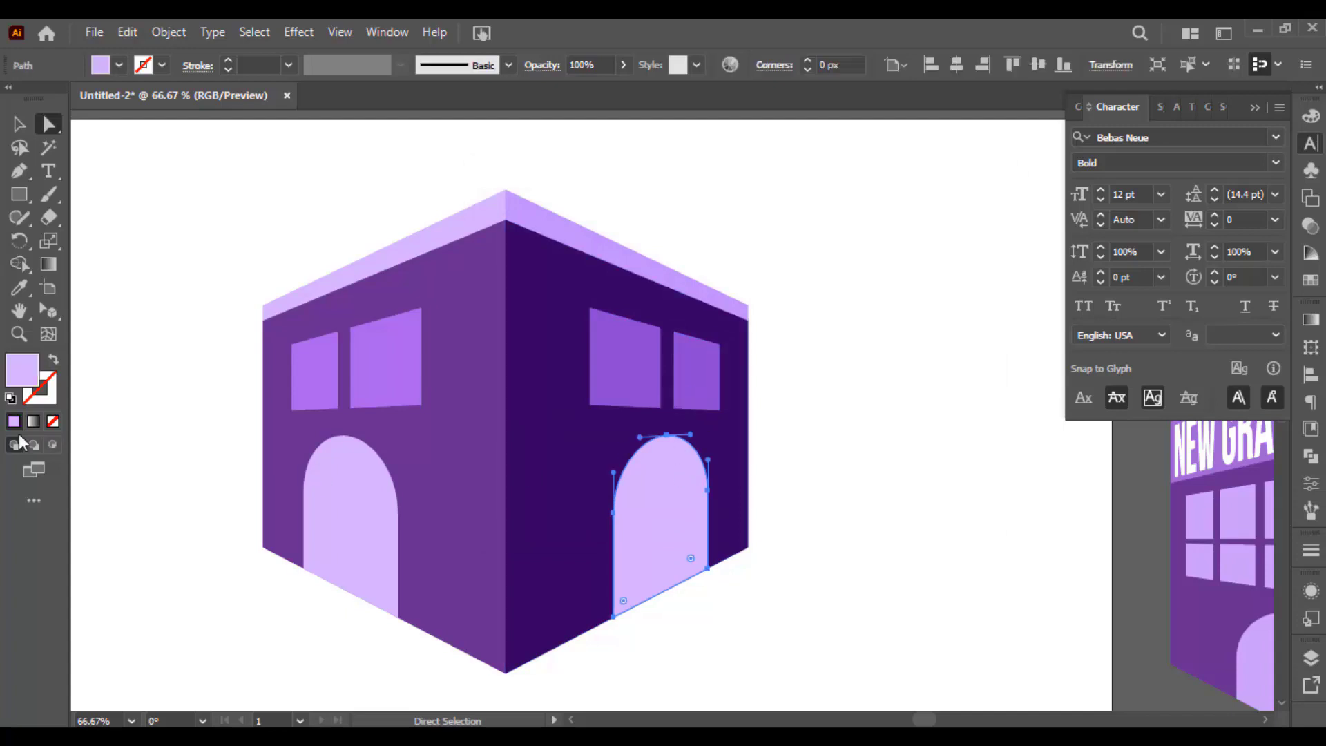
{"action": "double_click", "coordinate": [15, 376]}
{"action": "left_click_drag", "start_coordinate": [576, 246], "coordinate": [579, 267]}
{"action": "left_click", "coordinate": [967, 246]}
{"action": "key", "text": "v"}
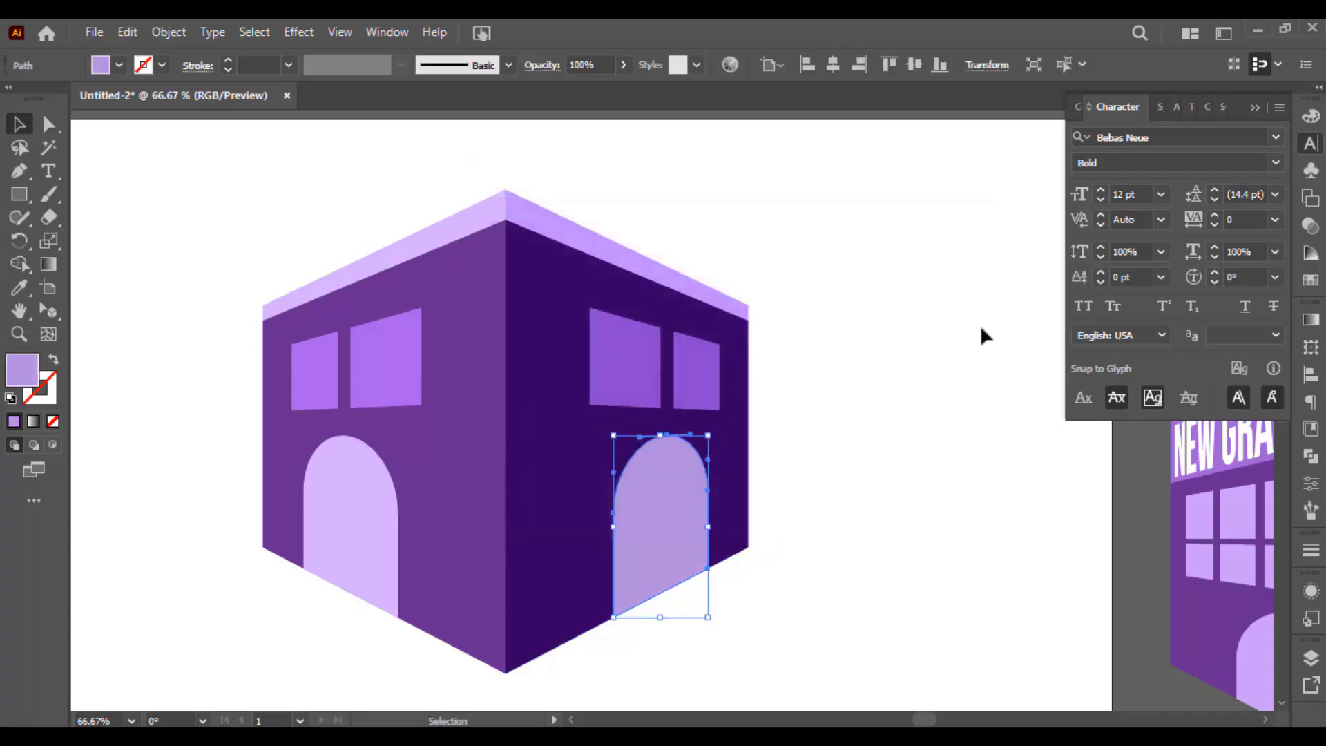
{"action": "left_click", "coordinate": [982, 332]}
Step: Select all shapes of the new two-sided building and move it to the left half of the artboard
{"action": "scroll", "coordinate": [957, 350], "scroll_direction": "down", "scroll_amount": 1}
{"action": "left_click_drag", "start_coordinate": [947, 350], "coordinate": [908, 364]}
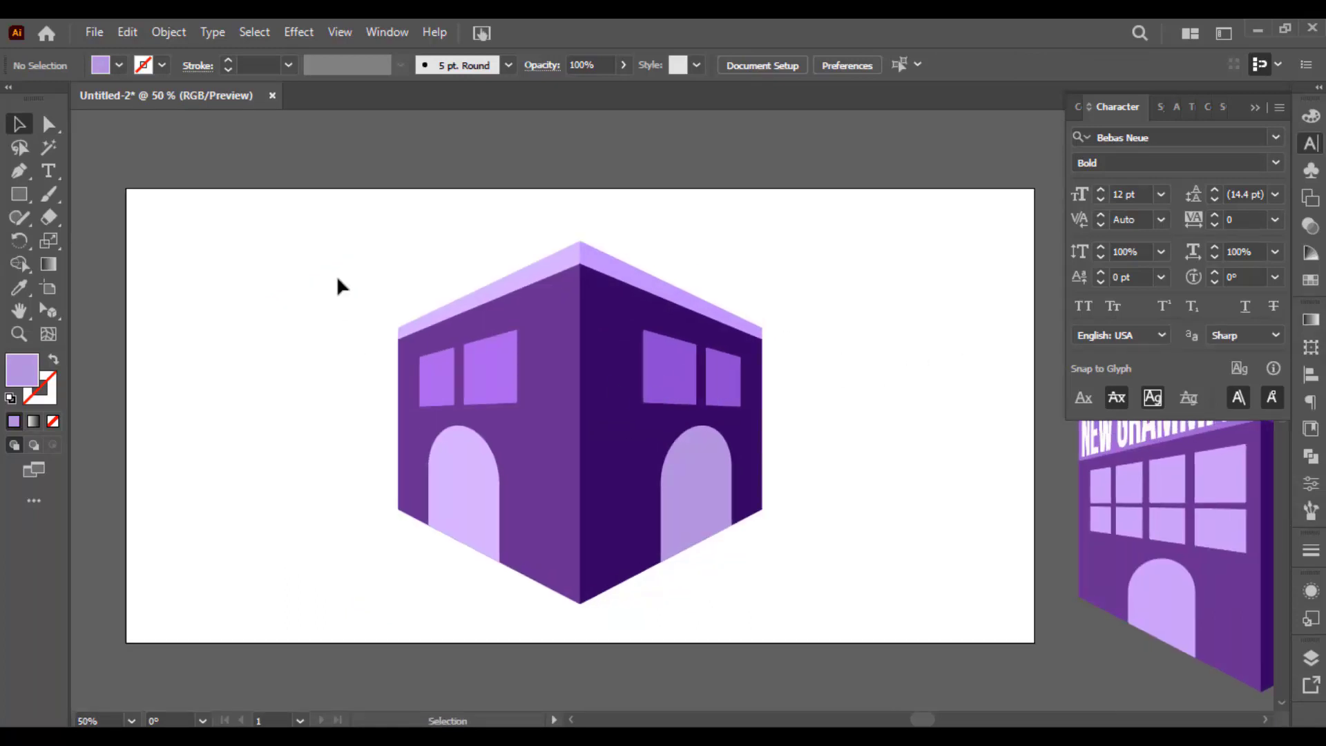
{"action": "left_click_drag", "start_coordinate": [695, 544], "coordinate": [789, 632]}
{"action": "left_click_drag", "start_coordinate": [906, 542], "coordinate": [694, 544]}
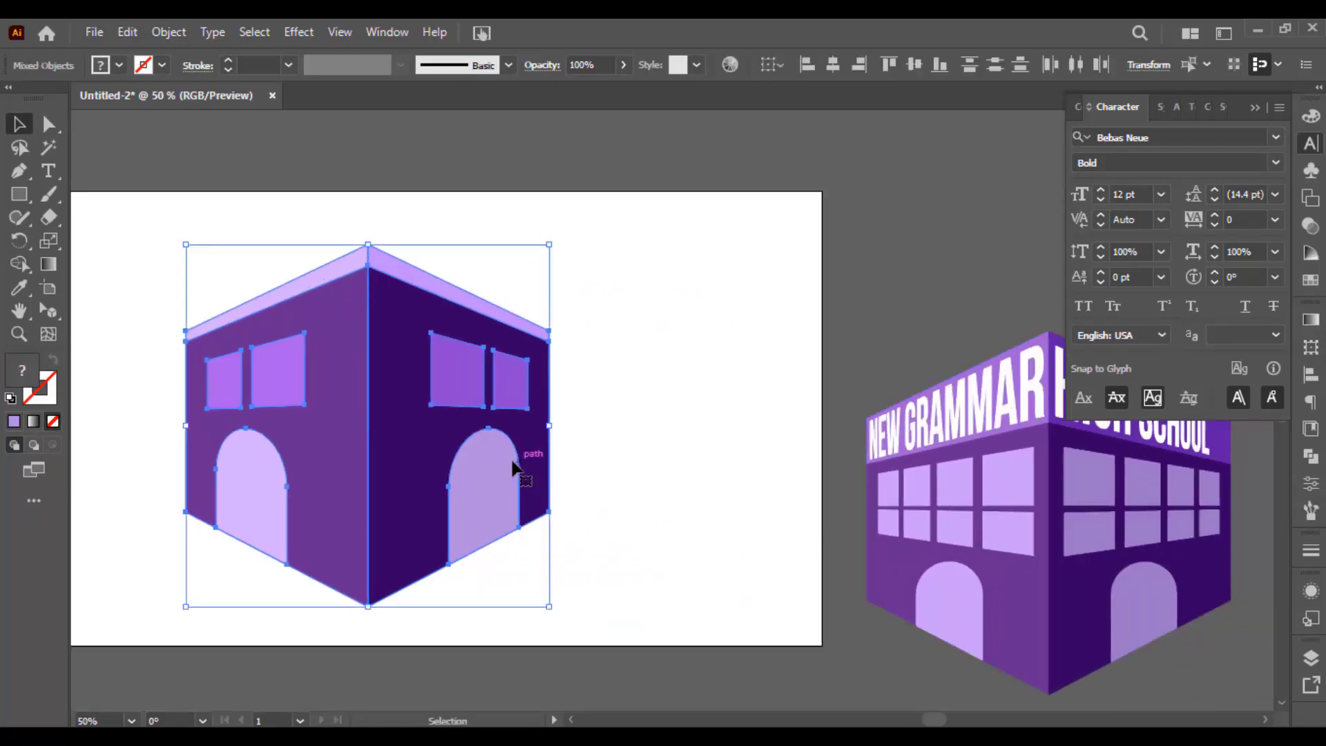
{"action": "left_click_drag", "start_coordinate": [456, 460], "coordinate": [496, 476]}
{"action": "scroll", "coordinate": [641, 476], "scroll_direction": "down", "scroll_amount": 1}
Step: Select the New Grammar High School building and move it onto the artboard's right half, beside the new building
{"action": "key", "text": "ctrl+shift+a"}
{"action": "left_click_drag", "start_coordinate": [864, 385], "coordinate": [1162, 648]}
{"action": "left_click_drag", "start_coordinate": [1134, 597], "coordinate": [822, 531]}
{"action": "key", "text": "ctrl+shift+a"}
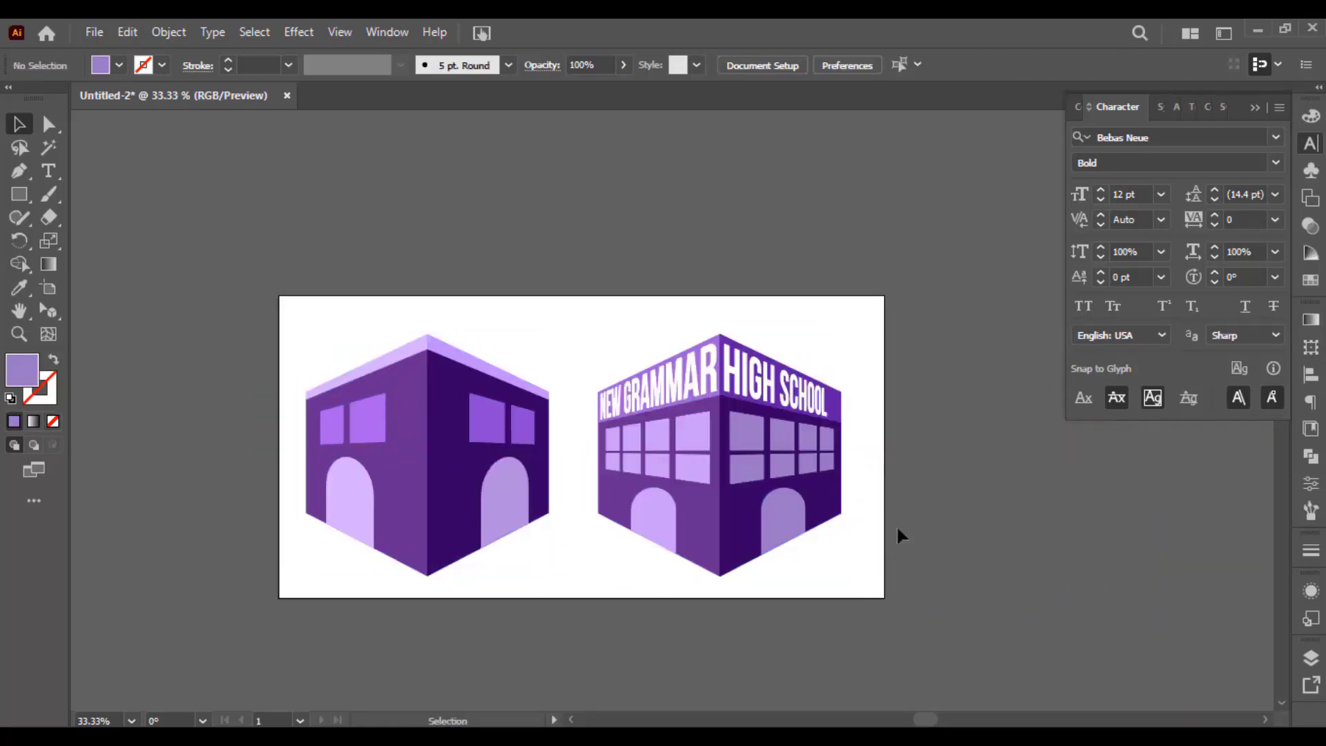
{"action": "key", "text": "ctrl+plus"}
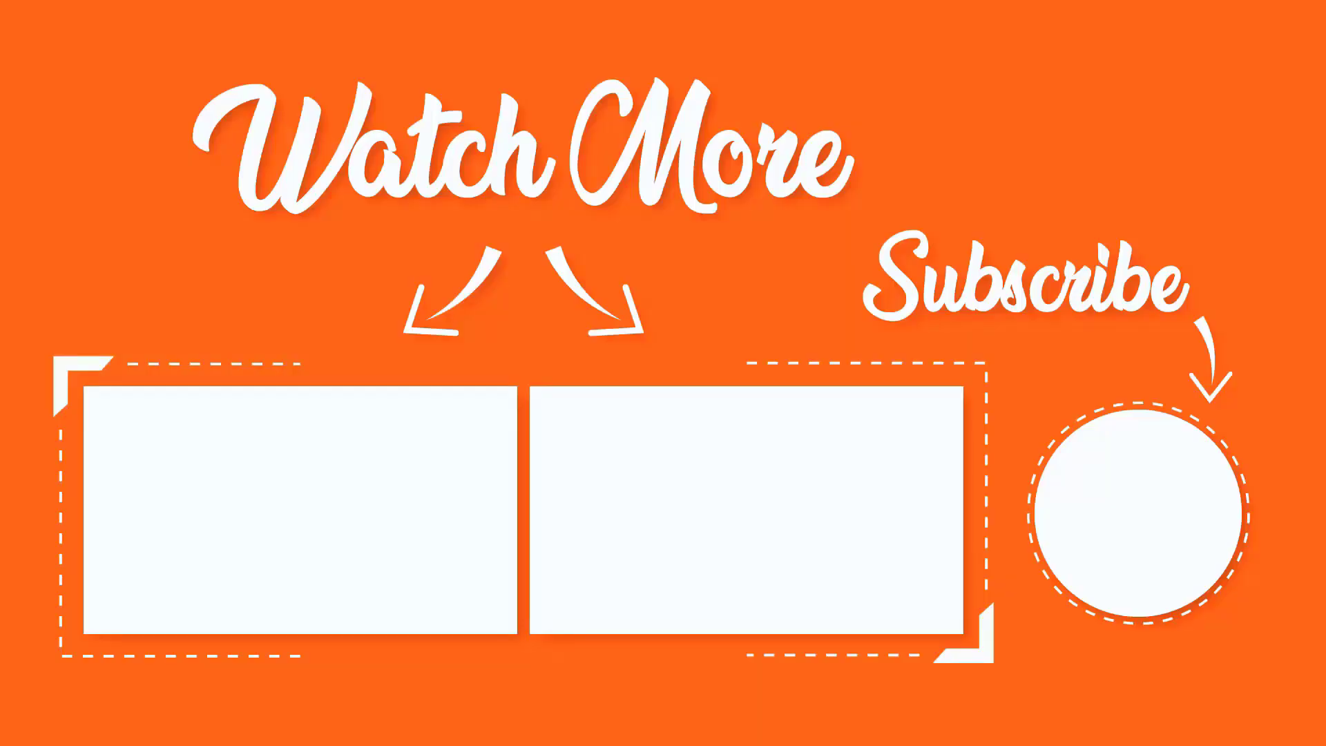